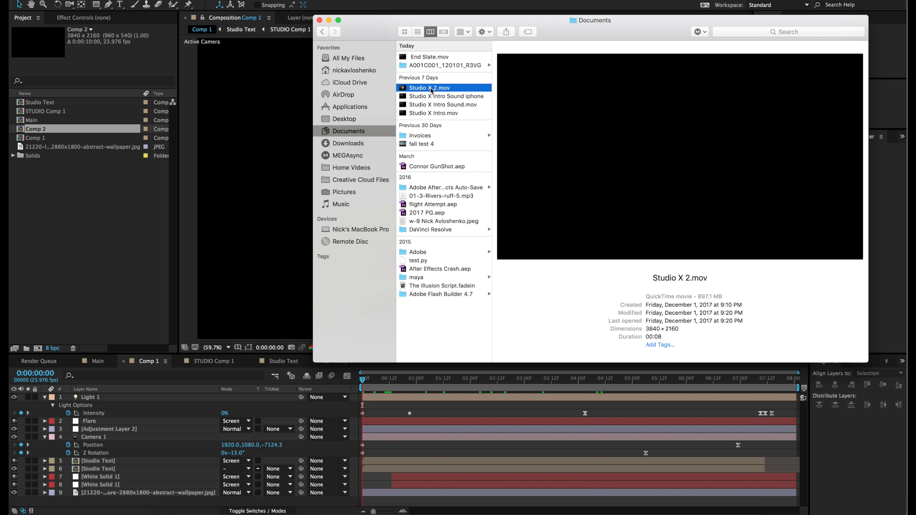
Preview the finished Studio X 2.mov video from the Documents folder and close the preview.
{"action": "key", "text": "space"}
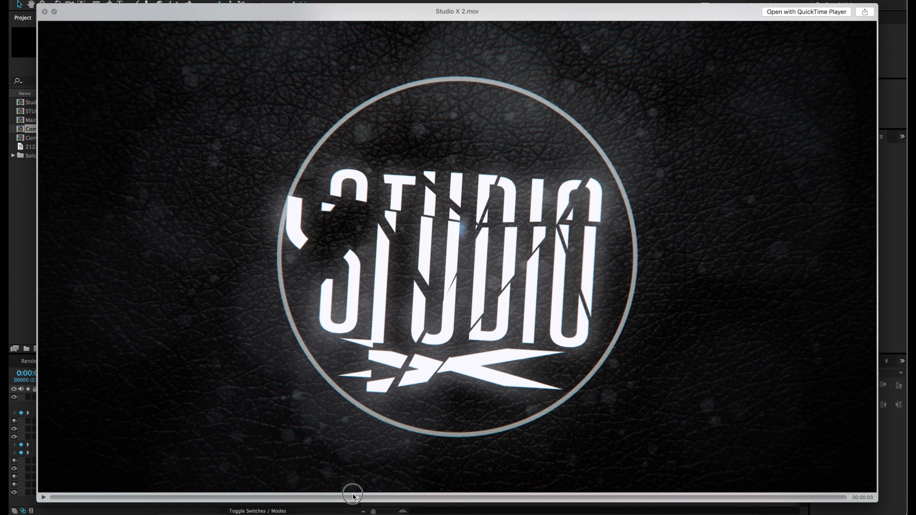
{"action": "key", "text": "space"}
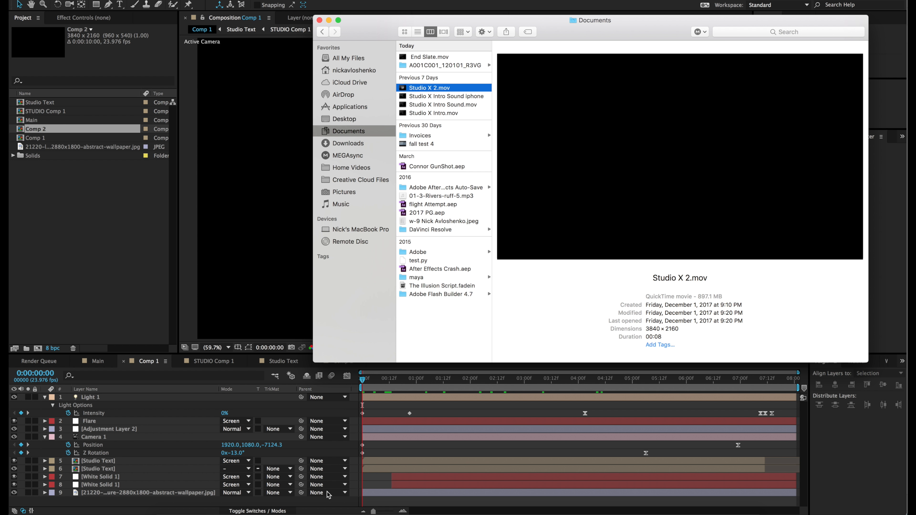
Return to After Effects and create a new 3840 × 2160, 10-second composition named Main Video.
{"action": "left_click", "coordinate": [114, 224]}
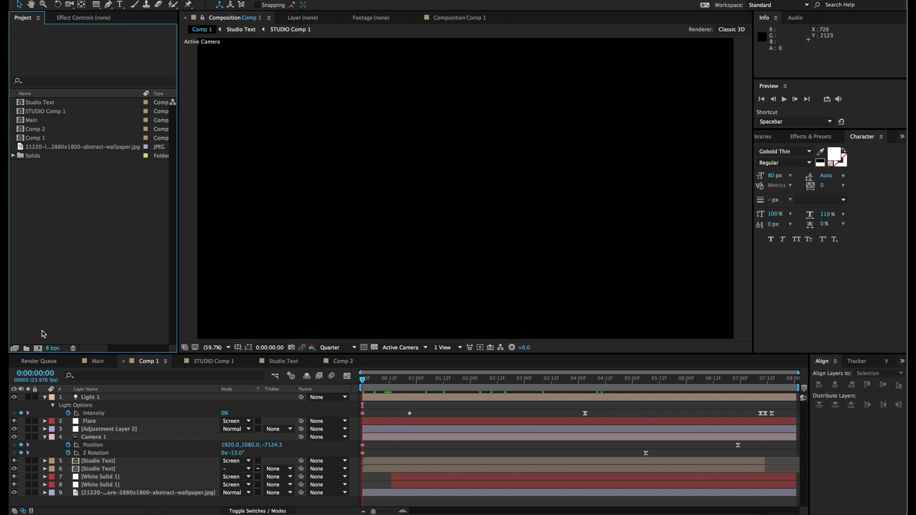
{"action": "left_click", "coordinate": [38, 349]}
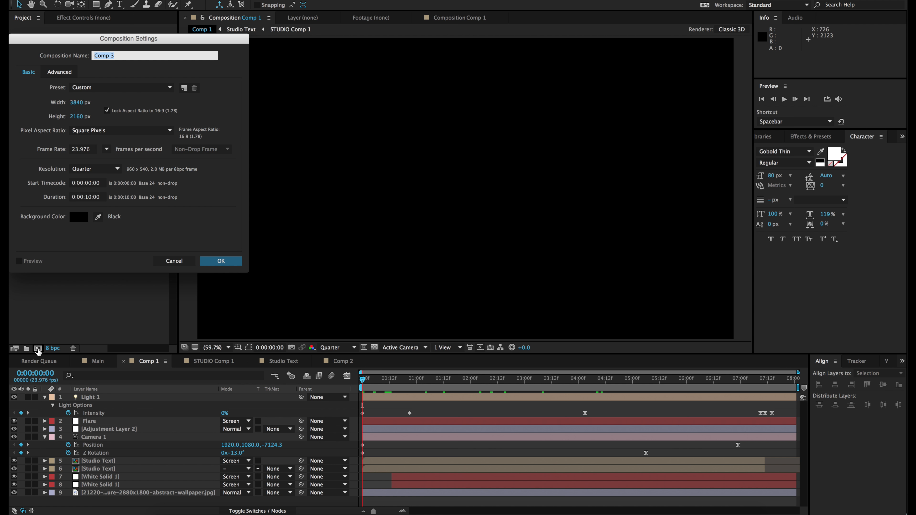
{"action": "type", "text": "Main Video"}
{"action": "left_click", "coordinate": [220, 261]}
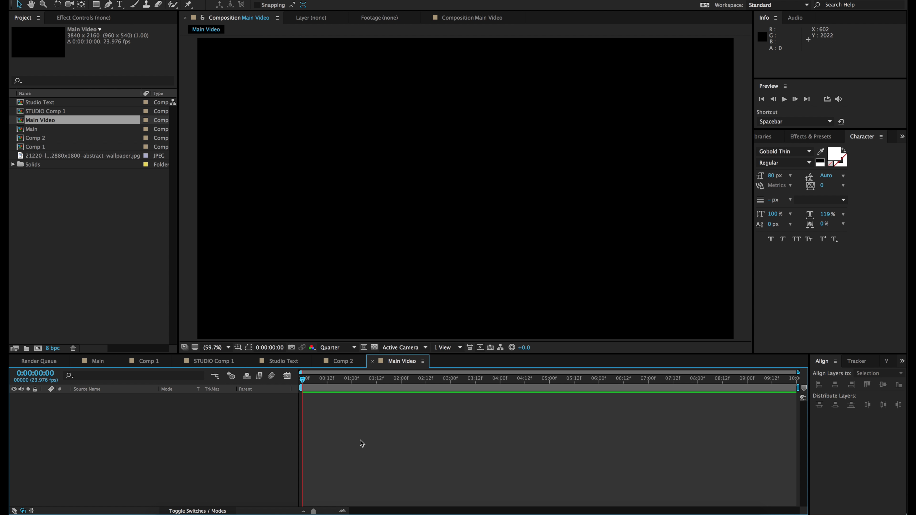
Switch to the Chrome browser and run a Google image search for "leather texture".
{"action": "left_click", "coordinate": [234, 508]}
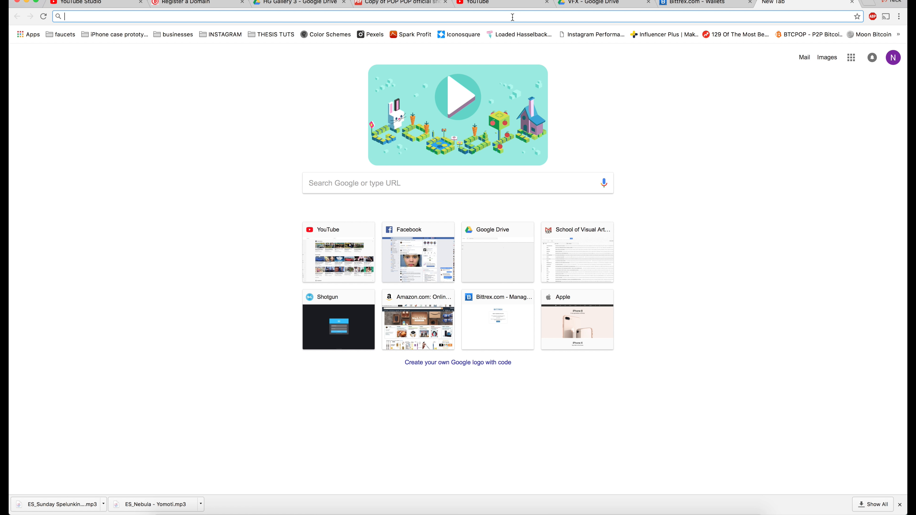
{"action": "type", "text": "leather texture"}
{"action": "key", "text": "Return"}
{"action": "left_click", "coordinate": [125, 73]}
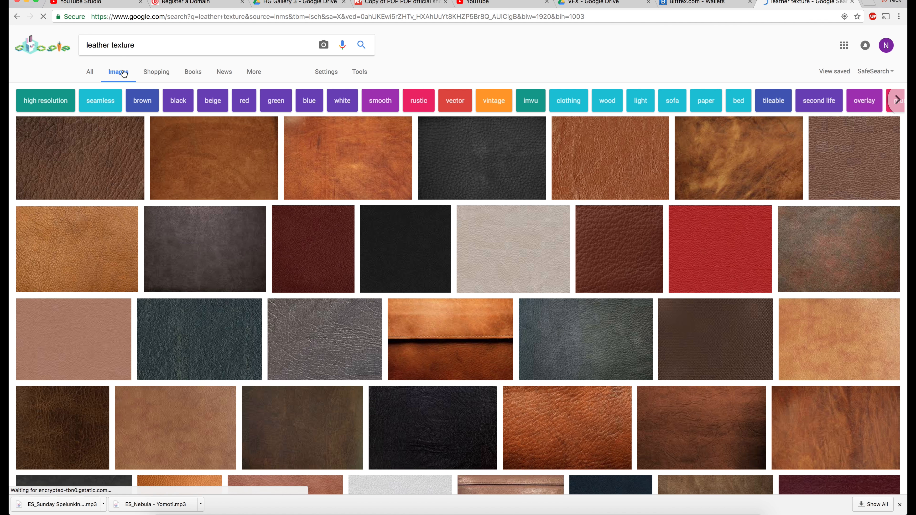
Filter the image results to sizes larger than 8 MP.
{"action": "left_click", "coordinate": [359, 73]}
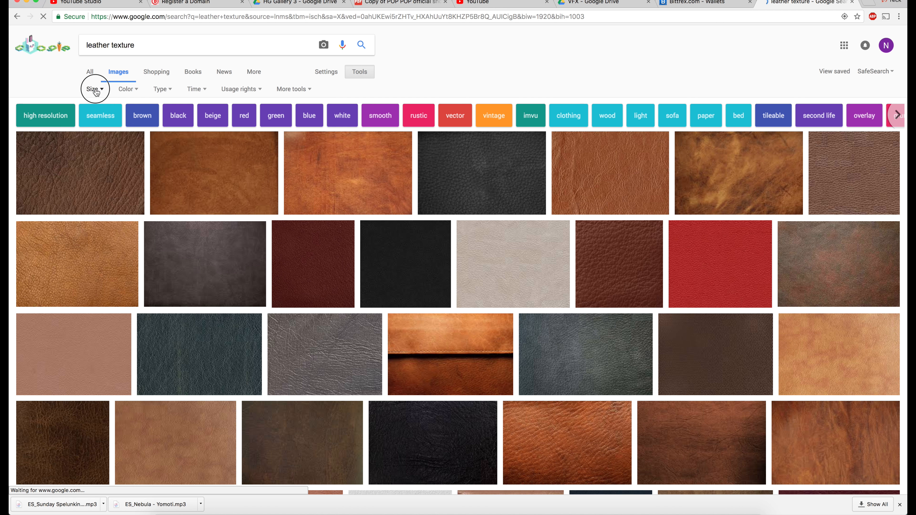
{"action": "left_click", "coordinate": [95, 90]}
{"action": "mouse_move", "coordinate": [105, 158]}
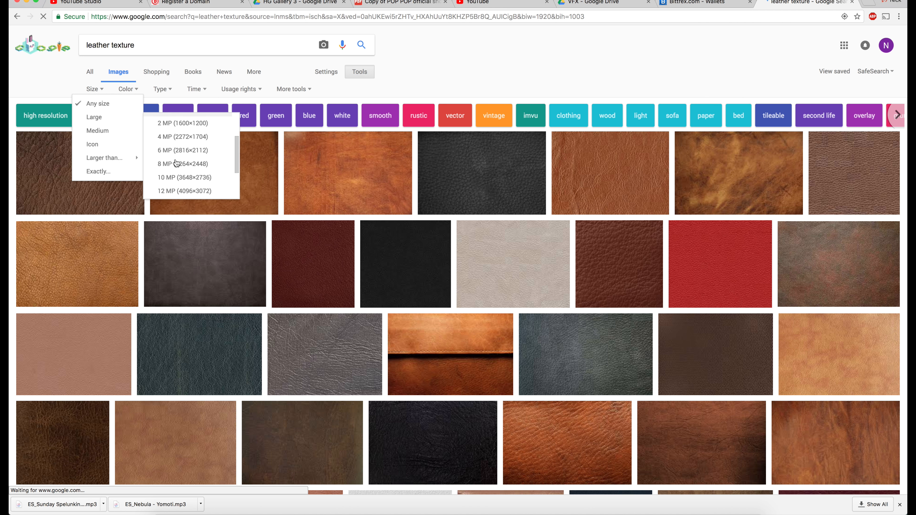
{"action": "left_click", "coordinate": [172, 165]}
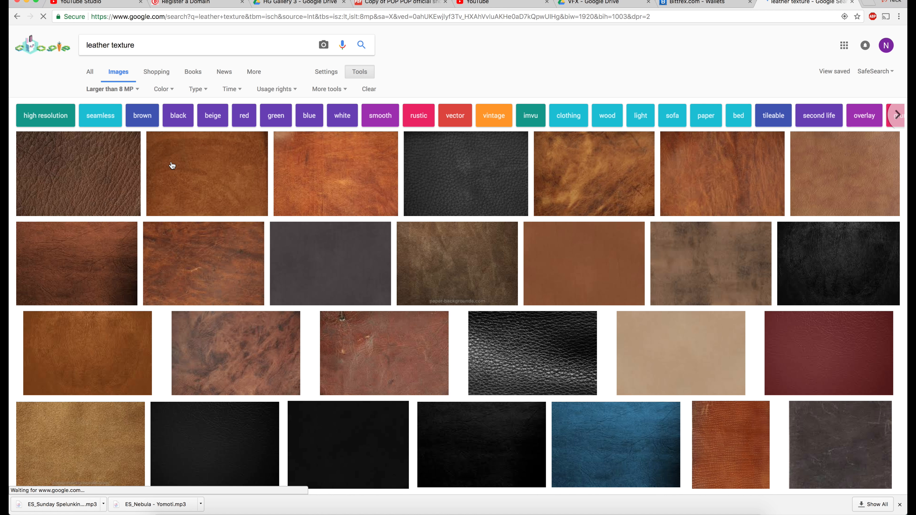
Open the 3888 × 2592 black leather texture from moziru.com at full size.
{"action": "scroll", "coordinate": [374, 300], "scroll_direction": "down", "scroll_amount": 3}
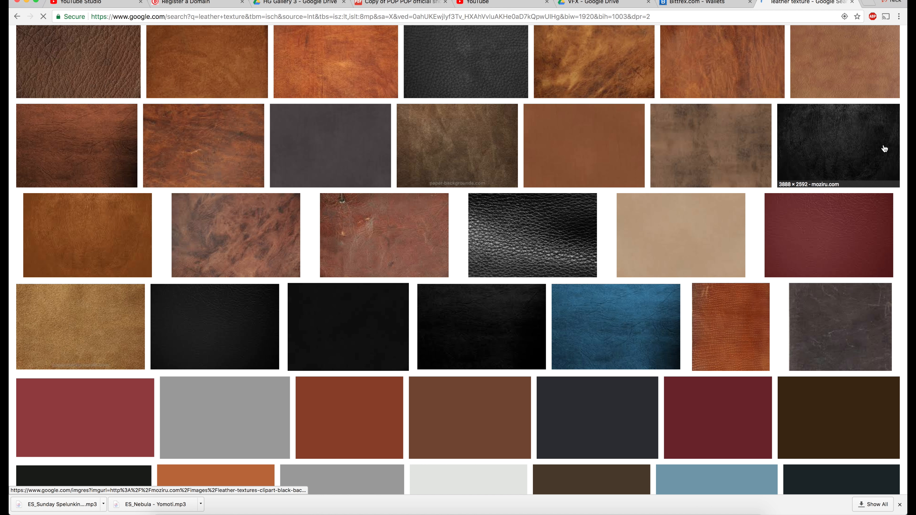
{"action": "left_click", "coordinate": [844, 152]}
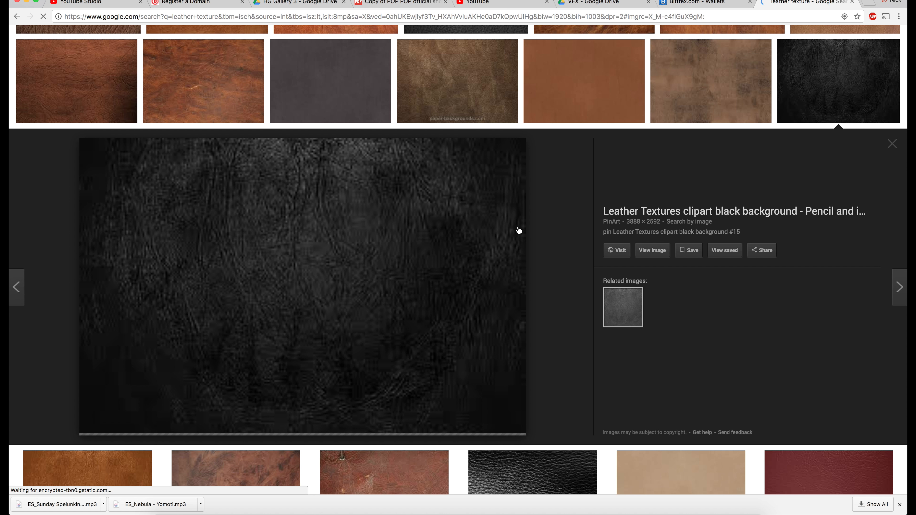
{"action": "left_click", "coordinate": [652, 250]}
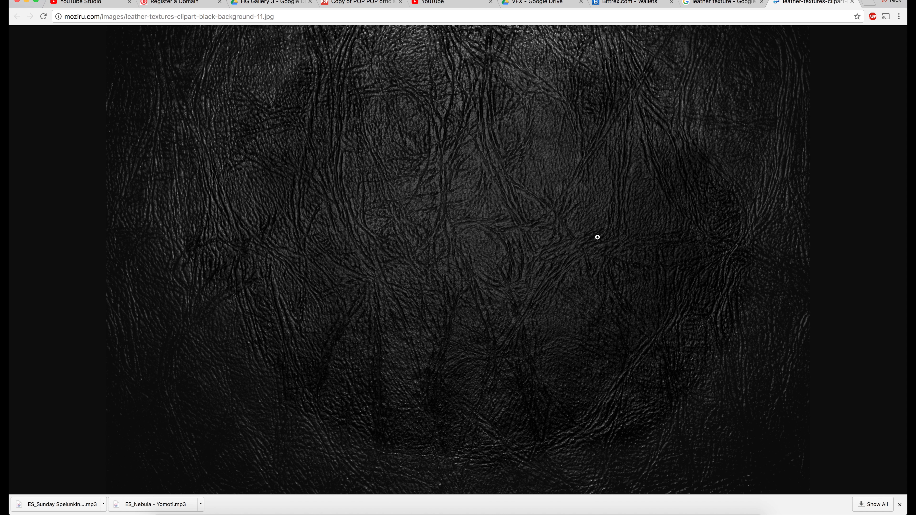
Save the full-size leather image to the Desktop as a JPEG named Leather Texture 1.
{"action": "right_click", "coordinate": [455, 231]}
{"action": "left_click", "coordinate": [486, 248]}
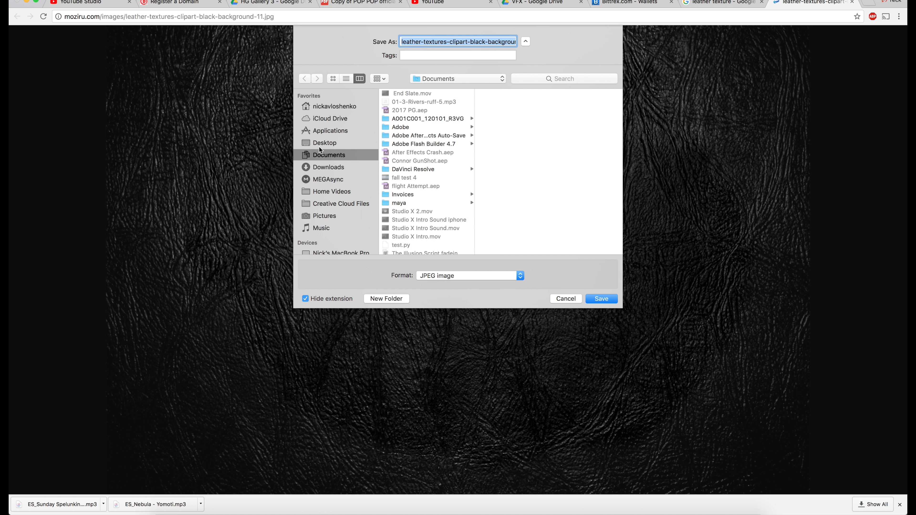
{"action": "left_click", "coordinate": [319, 145]}
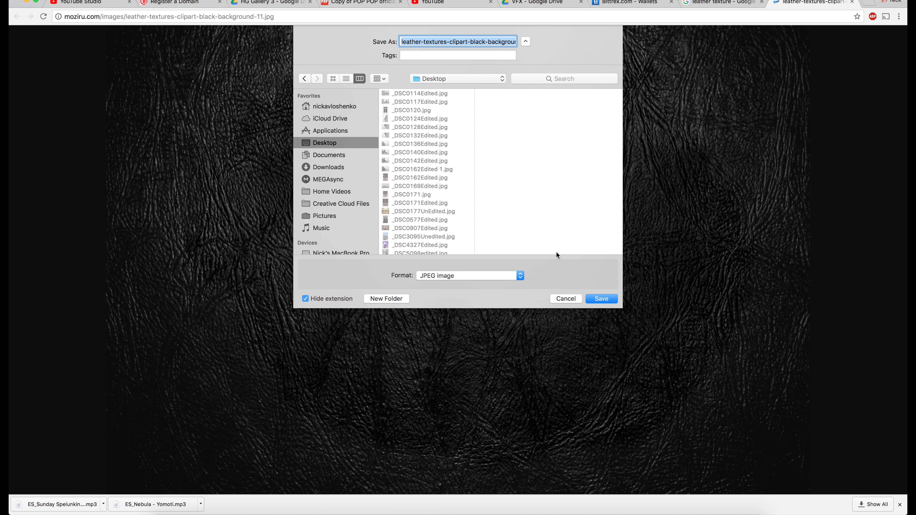
{"action": "type", "text": "Leather Texture"}
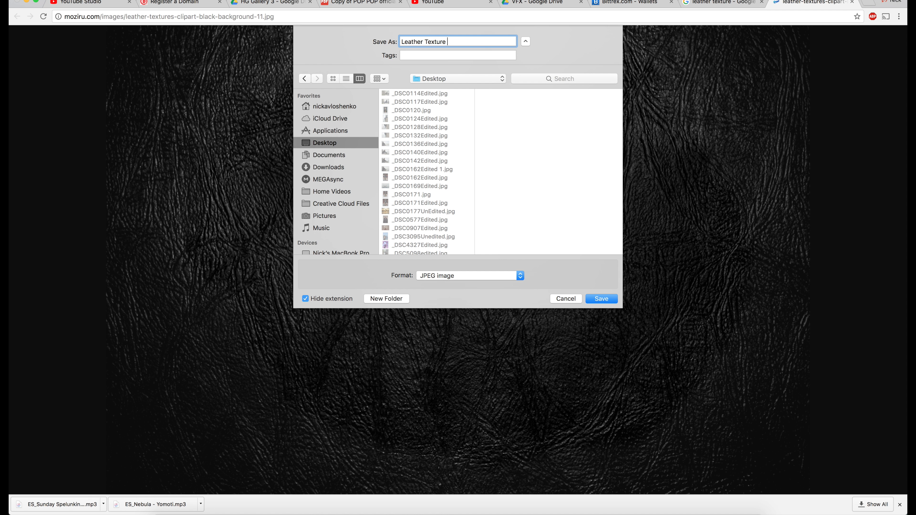
{"action": "key", "text": "Return"}
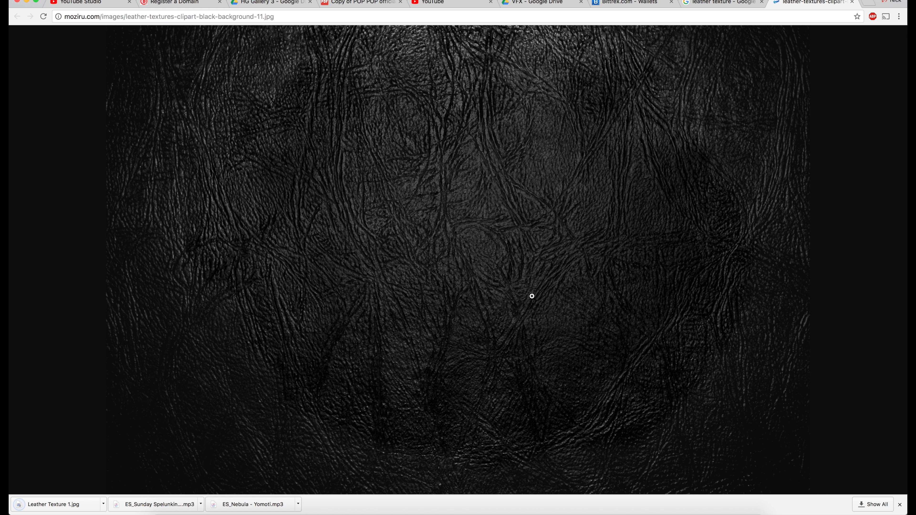
Switch back to After Effects and import Leather Texture 1.jpg from the Desktop into the project.
{"action": "left_click", "coordinate": [452, 509]}
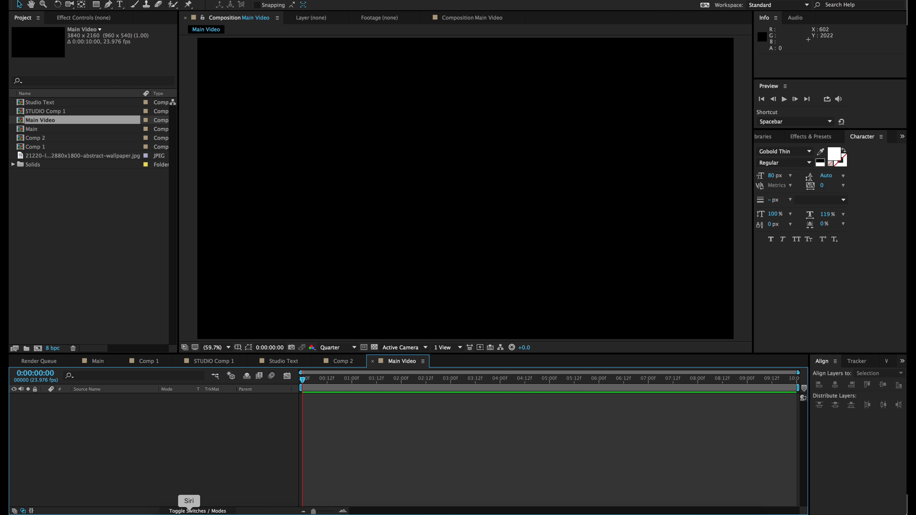
{"action": "left_click", "coordinate": [127, 255]}
{"action": "double_click", "coordinate": [127, 255]}
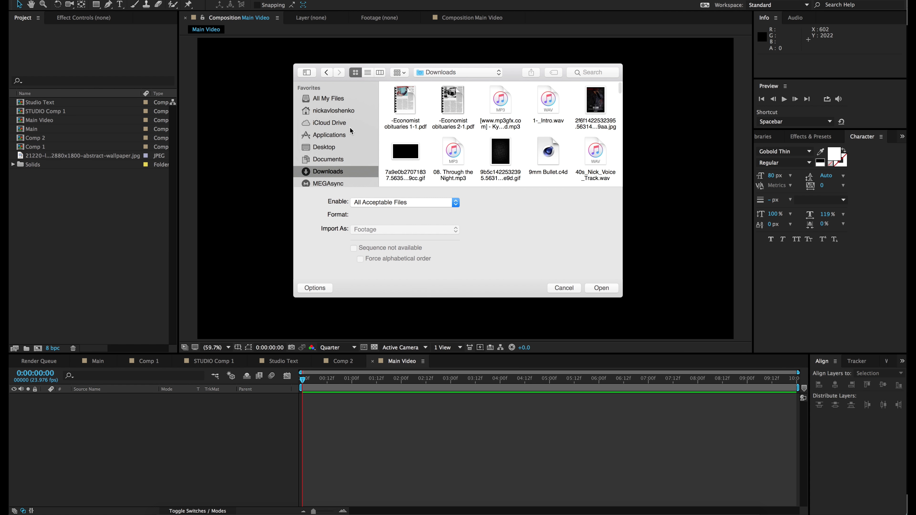
{"action": "left_click", "coordinate": [321, 148]}
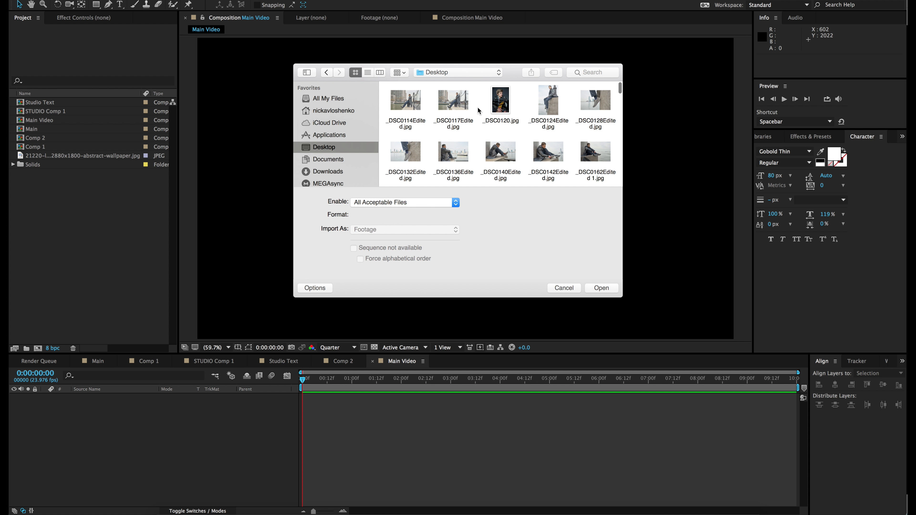
{"action": "type", "text": "le"}
{"action": "key", "text": "Return"}
Add Leather Texture 1.jpg as a layer in the Main Video composition and check how it fills the frame.
{"action": "left_click", "coordinate": [46, 156]}
{"action": "left_click_drag", "start_coordinate": [45, 159], "coordinate": [63, 462]}
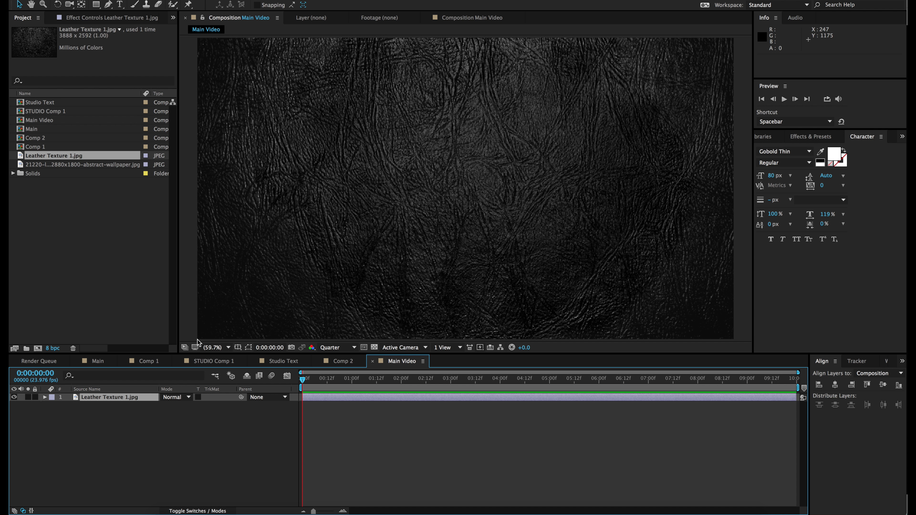
{"action": "scroll", "coordinate": [404, 145], "scroll_direction": "down", "scroll_amount": 4}
{"action": "scroll", "coordinate": [405, 144], "scroll_direction": "up", "scroll_amount": 4}
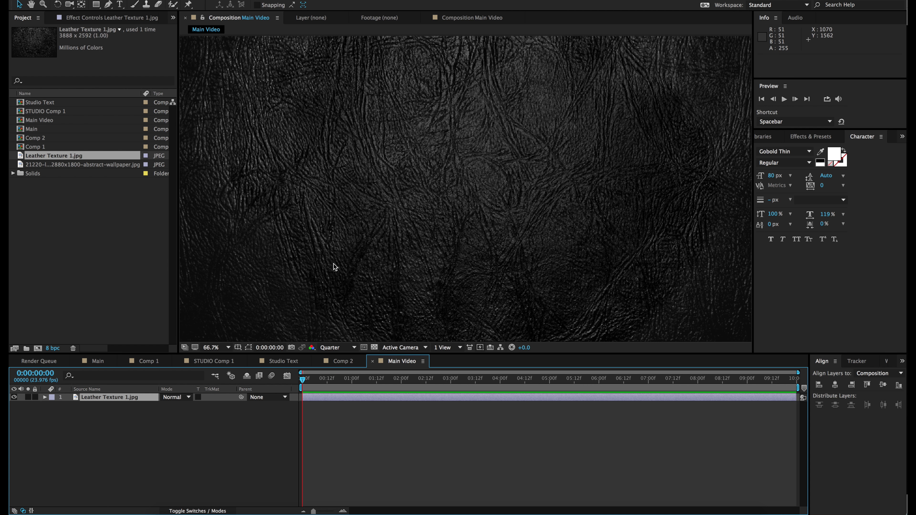
{"action": "scroll", "coordinate": [333, 264], "scroll_direction": "down", "scroll_amount": 5}
{"action": "scroll", "coordinate": [333, 264], "scroll_direction": "up", "scroll_amount": 5}
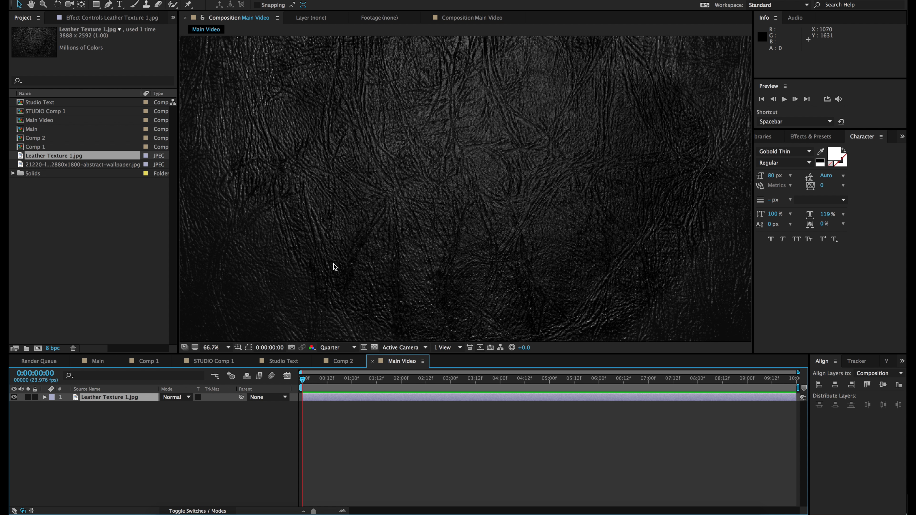
{"action": "scroll", "coordinate": [333, 264], "scroll_direction": "down", "scroll_amount": 1}
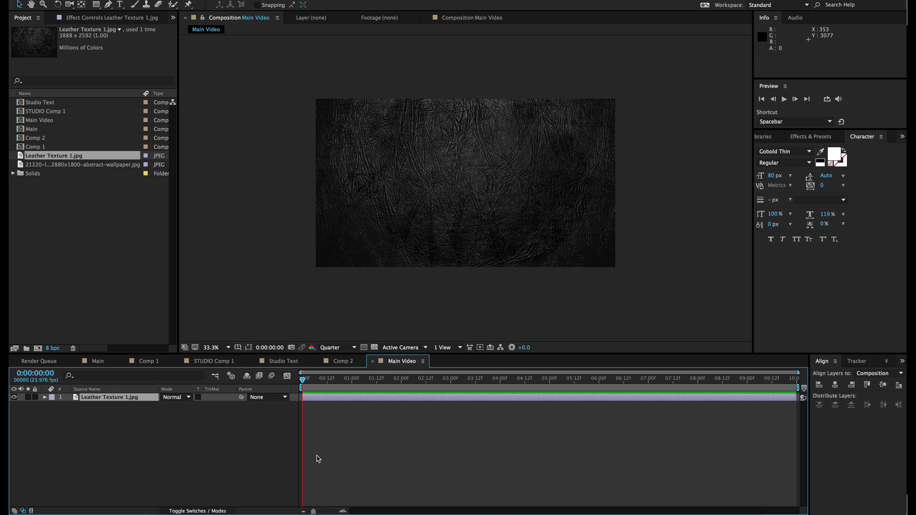
{"action": "left_click", "coordinate": [240, 453]}
{"action": "left_click", "coordinate": [120, 398]}
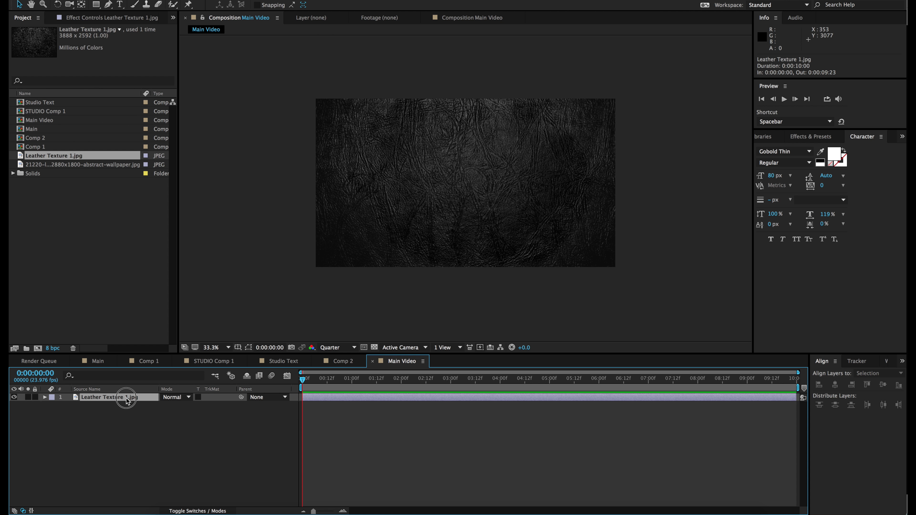
{"action": "left_click", "coordinate": [152, 436]}
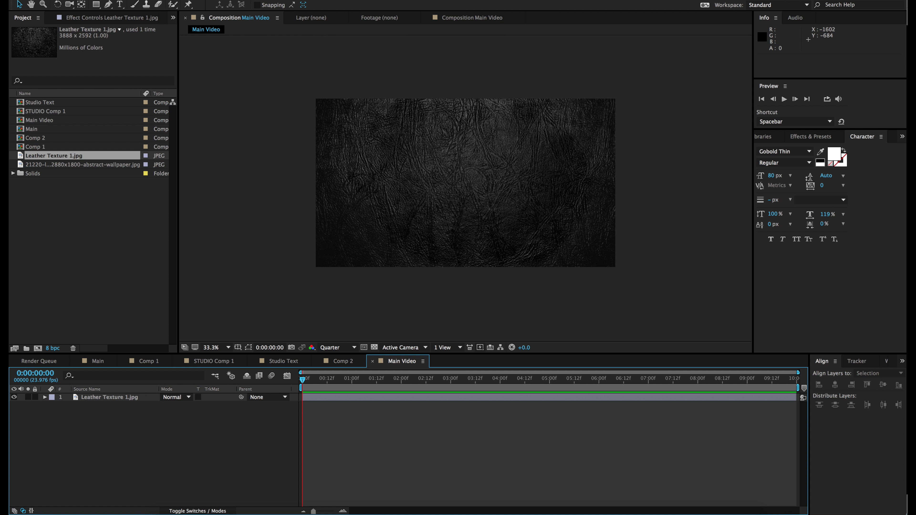
Add a two-node camera to Main Video using the 50mm preset with depth of field enabled.
{"action": "left_click", "coordinate": [187, 0]}
{"action": "mouse_move", "coordinate": [239, 1]}
{"action": "left_click", "coordinate": [369, 26]}
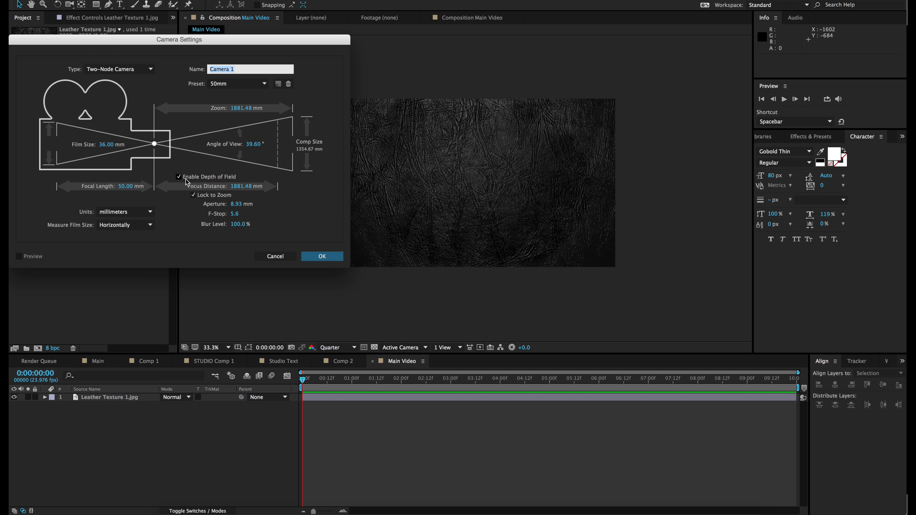
{"action": "left_click", "coordinate": [235, 83]}
{"action": "left_click", "coordinate": [234, 83]}
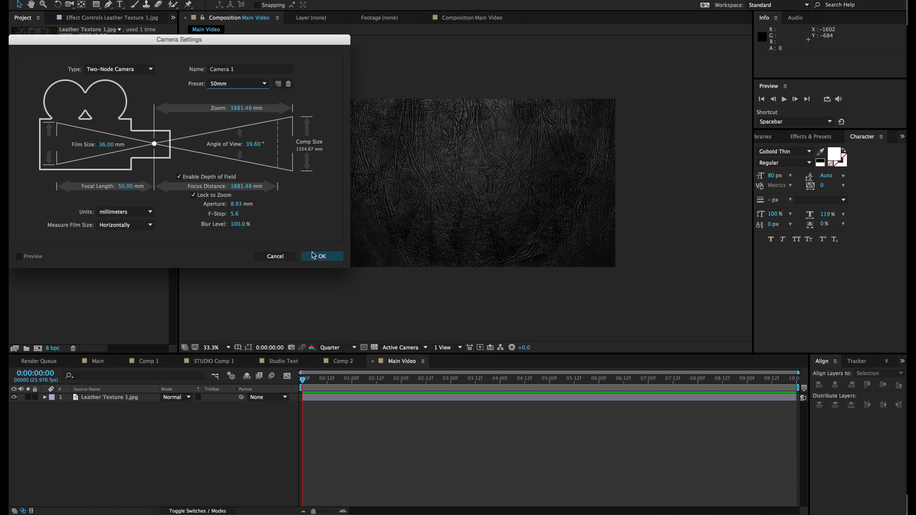
{"action": "left_click", "coordinate": [318, 257]}
{"action": "left_click", "coordinate": [181, 120]}
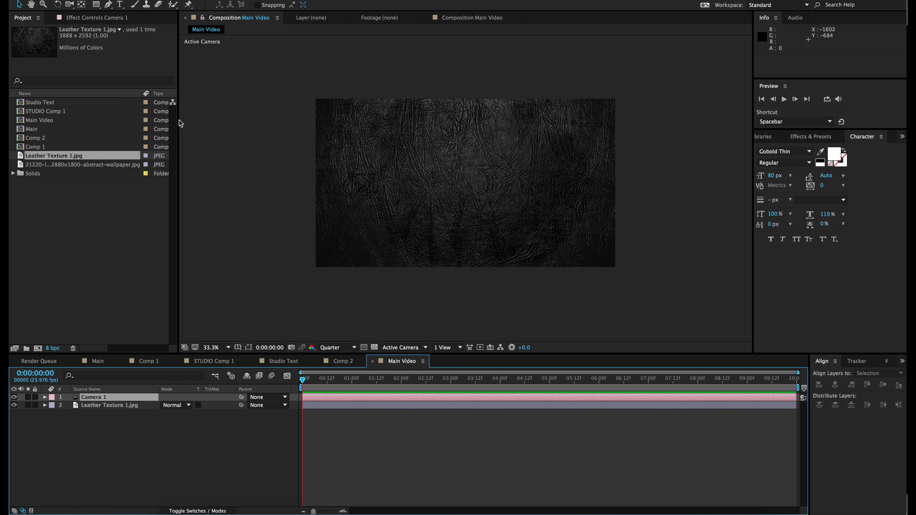
Show the layer switches and make the Leather Texture 1.jpg layer 3D.
{"action": "left_click", "coordinate": [190, 449]}
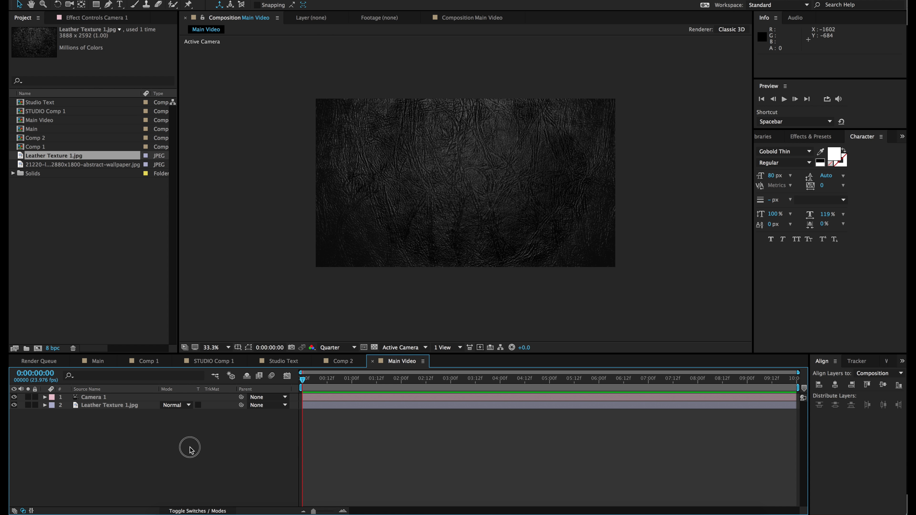
{"action": "left_click", "coordinate": [198, 511]}
{"action": "left_click", "coordinate": [111, 407]}
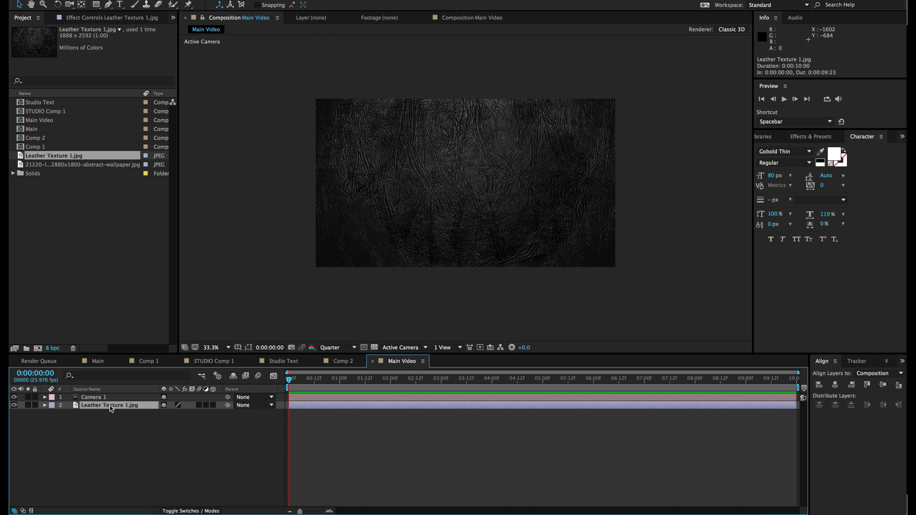
{"action": "left_click", "coordinate": [212, 405]}
Set the leather texture layer's Z position to 3000 to push it back from the camera.
{"action": "key", "text": "p"}
{"action": "left_click_drag", "start_coordinate": [207, 413], "coordinate": [294, 429]}
{"action": "left_click_drag", "start_coordinate": [208, 413], "coordinate": [687, 359]}
{"action": "left_click", "coordinate": [214, 416]}
{"action": "type", "text": "300"}
{"action": "key", "text": "Return"}
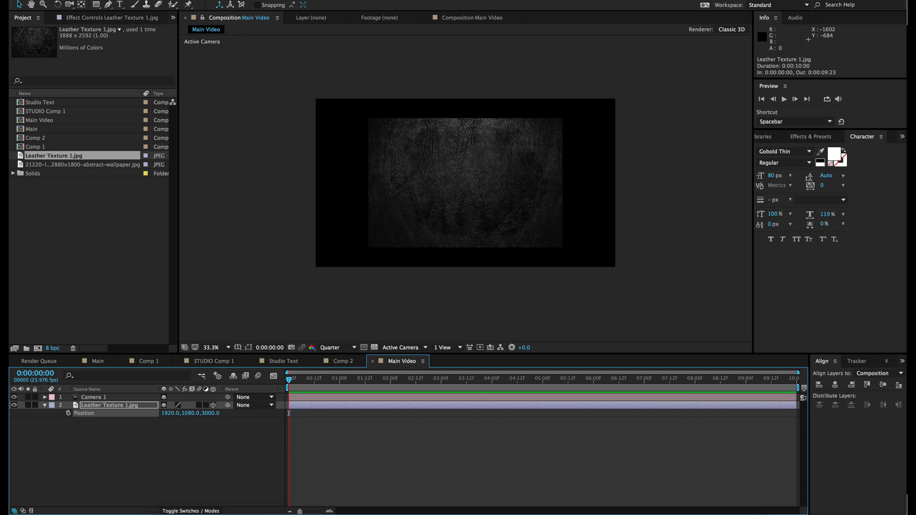
{"action": "left_click", "coordinate": [107, 428]}
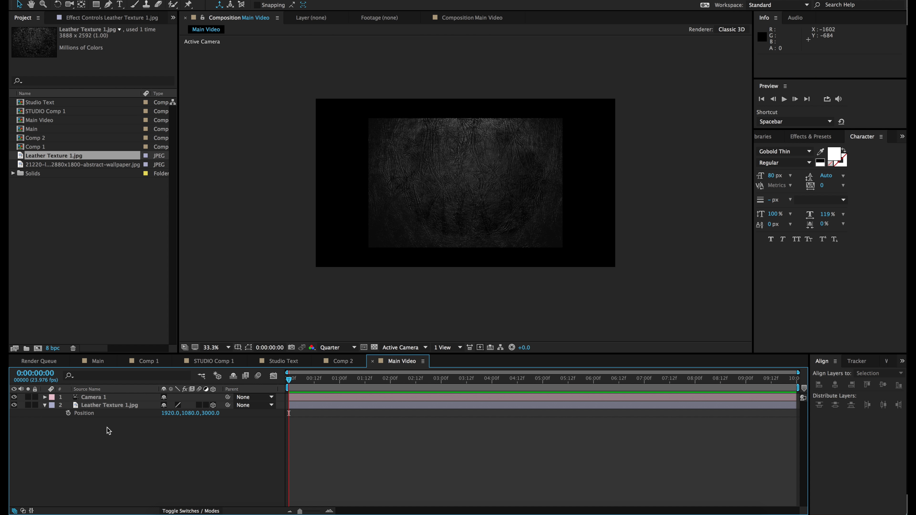
Scale the leather texture layer to 157% so it fills the composition frame again.
{"action": "left_click", "coordinate": [98, 406]}
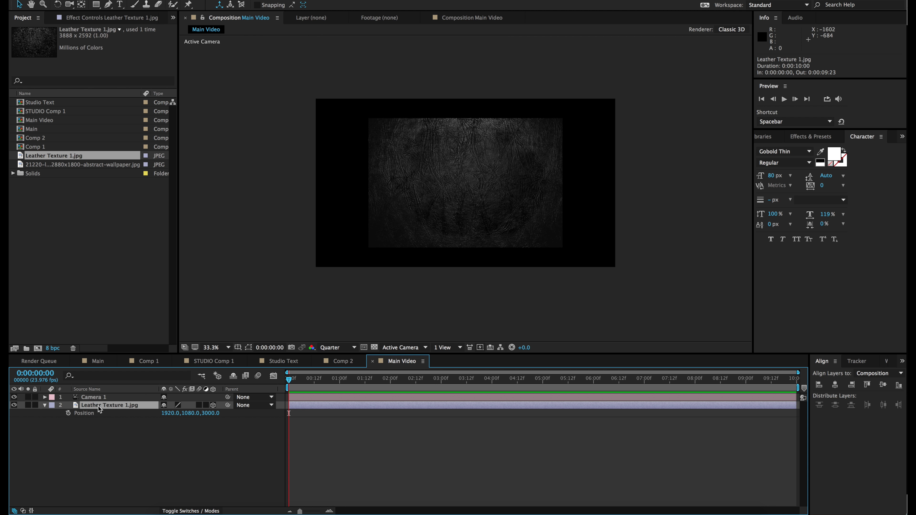
{"action": "key", "text": "s"}
{"action": "left_click", "coordinate": [213, 414]}
{"action": "left_click_drag", "start_coordinate": [212, 413], "coordinate": [233, 408]}
{"action": "left_click", "coordinate": [212, 433]}
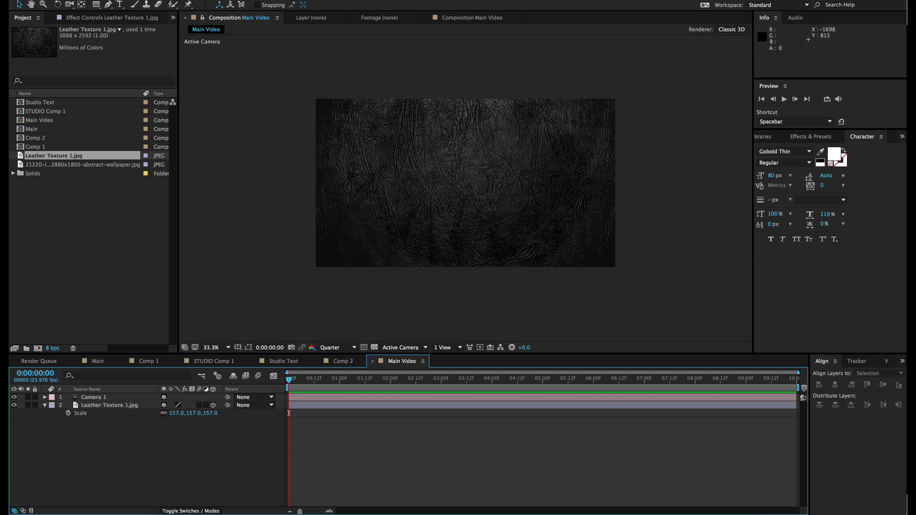
Create a white solid 3840 px wide and 3840 px high in the Main Video composition.
{"action": "left_click", "coordinate": [185, 0]}
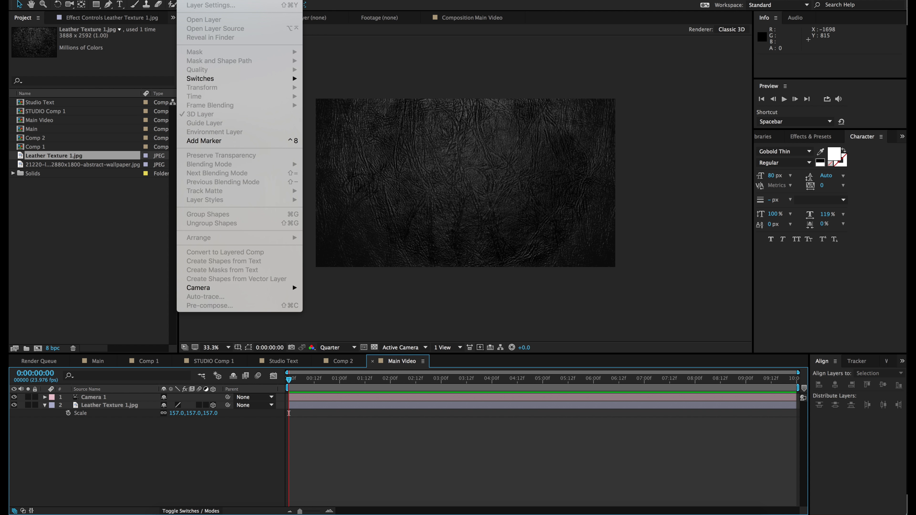
{"action": "mouse_move", "coordinate": [288, 1]}
{"action": "left_click", "coordinate": [316, 9]}
{"action": "left_click", "coordinate": [120, 164]}
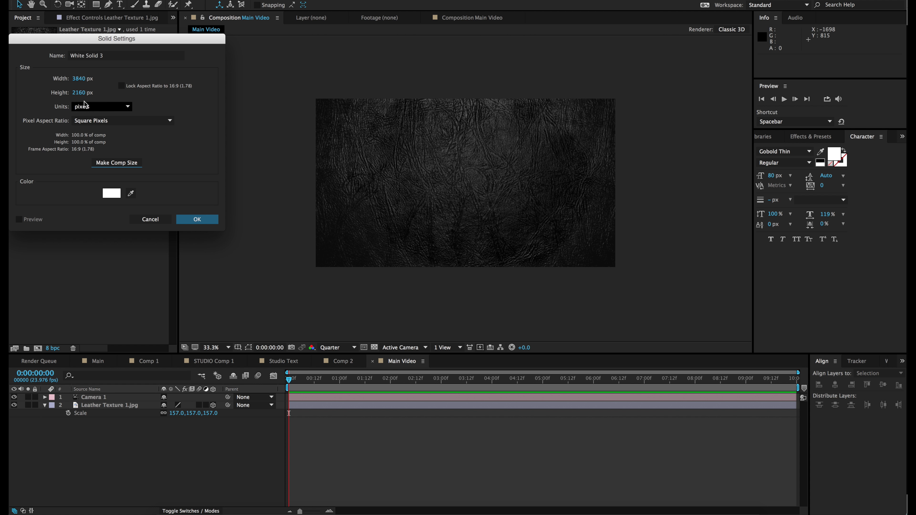
{"action": "left_click", "coordinate": [78, 79]}
{"action": "left_click", "coordinate": [78, 93]}
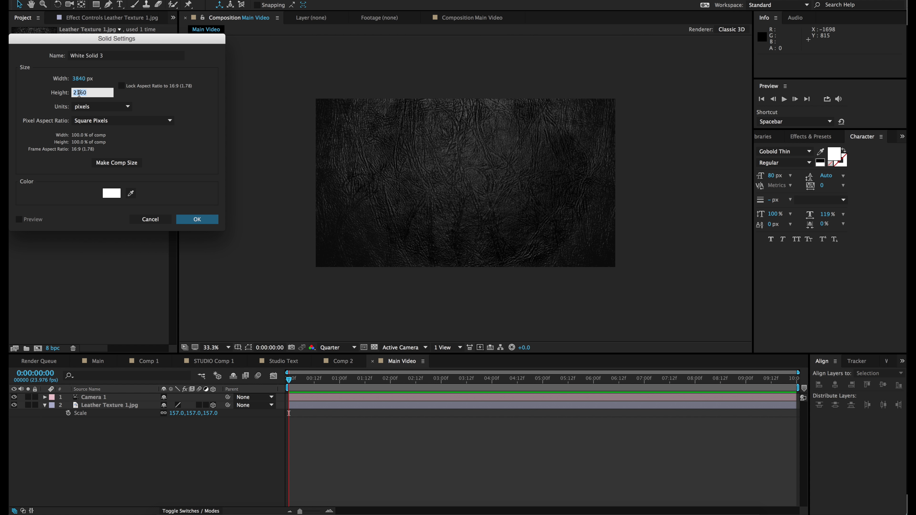
{"action": "type", "text": "3840"}
{"action": "left_click", "coordinate": [131, 98]}
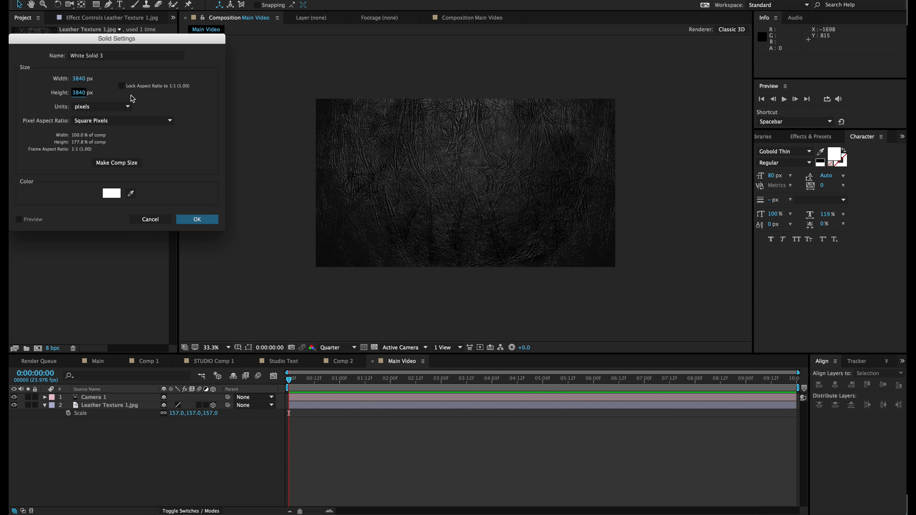
{"action": "left_click", "coordinate": [195, 219]}
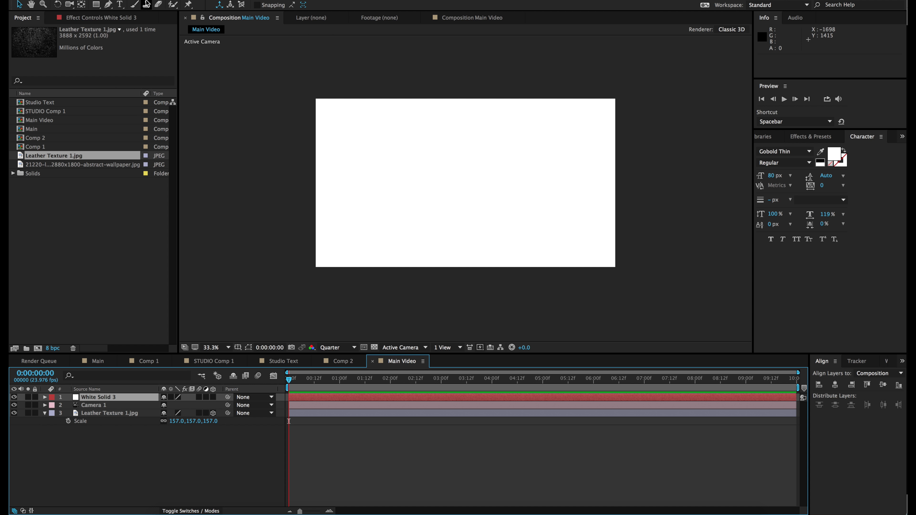
Add a full-size elliptical mask to the white solid with the Ellipse Tool and expand its mask properties.
{"action": "left_click", "coordinate": [96, 4]}
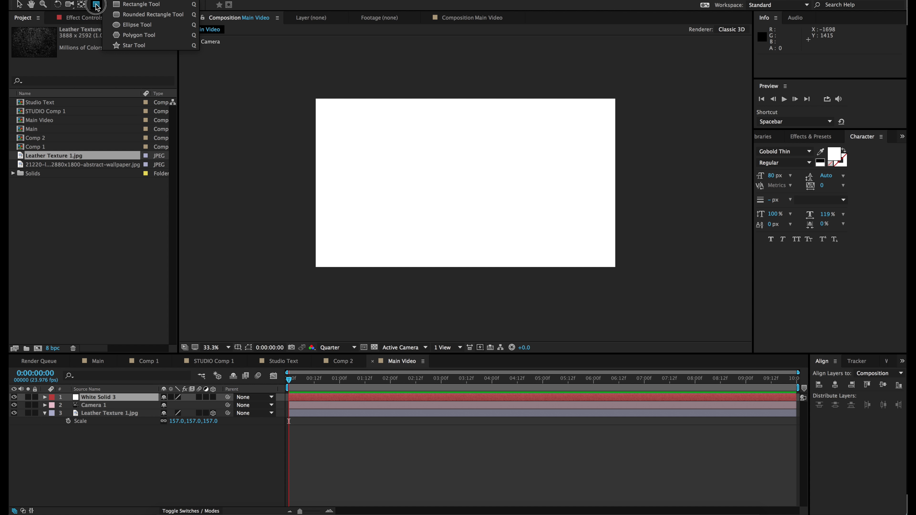
{"action": "left_click", "coordinate": [132, 24]}
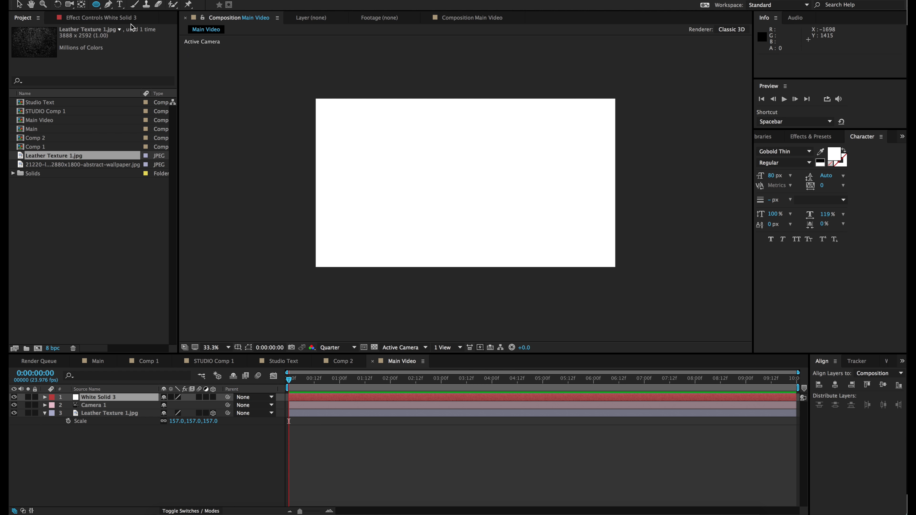
{"action": "double_click", "coordinate": [96, 4]}
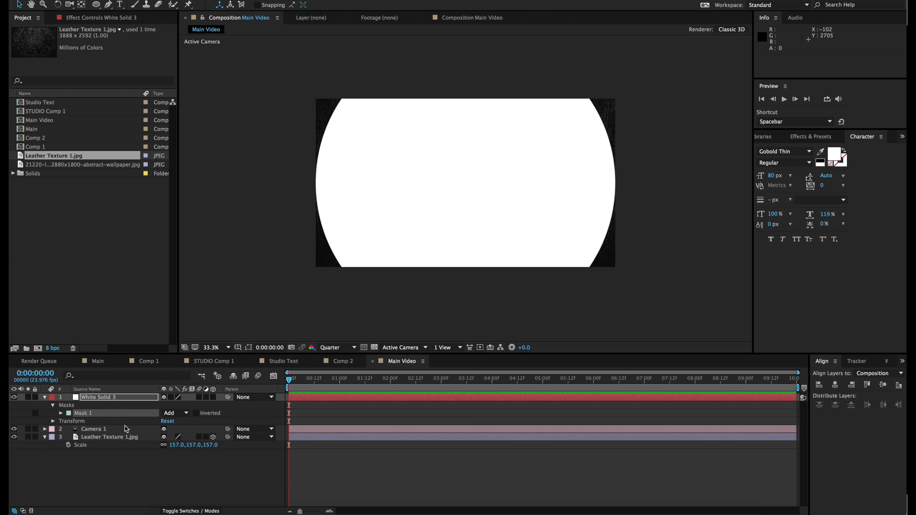
{"action": "left_click", "coordinate": [81, 416]}
{"action": "left_click", "coordinate": [61, 413]}
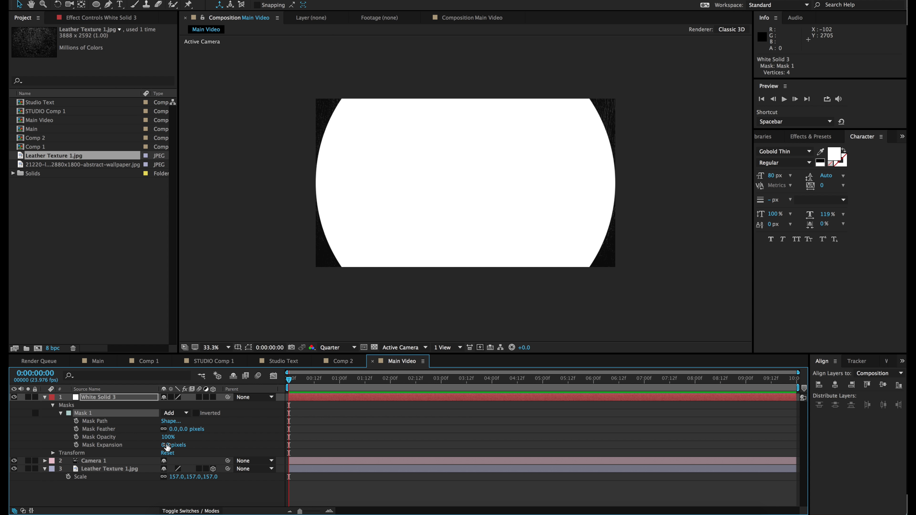
Scale the masked white solid down to 51% so the whole circle fits inside the frame.
{"action": "left_click", "coordinate": [115, 397]}
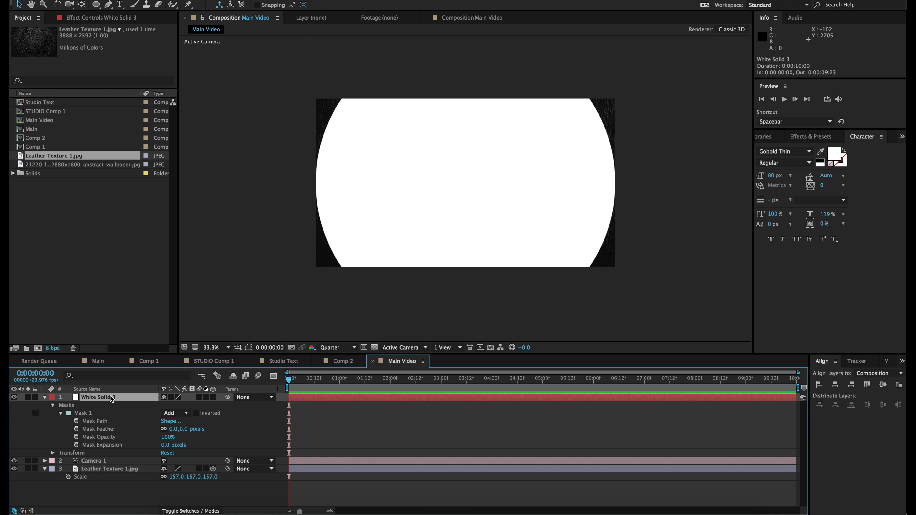
{"action": "key", "text": "s"}
{"action": "left_click_drag", "start_coordinate": [195, 406], "coordinate": [163, 405]}
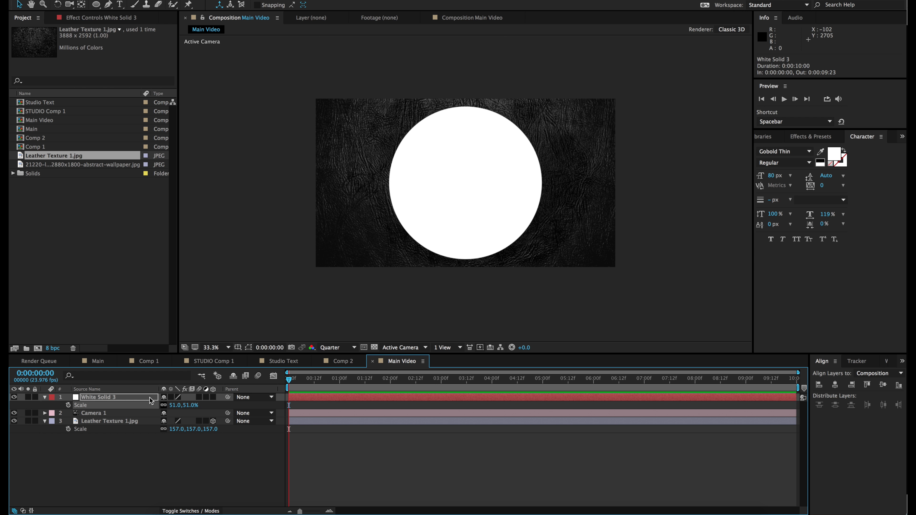
Duplicate the white solid's circular mask and set the copy's mode to Subtract.
{"action": "left_click", "coordinate": [101, 398]}
{"action": "key", "text": "m"}
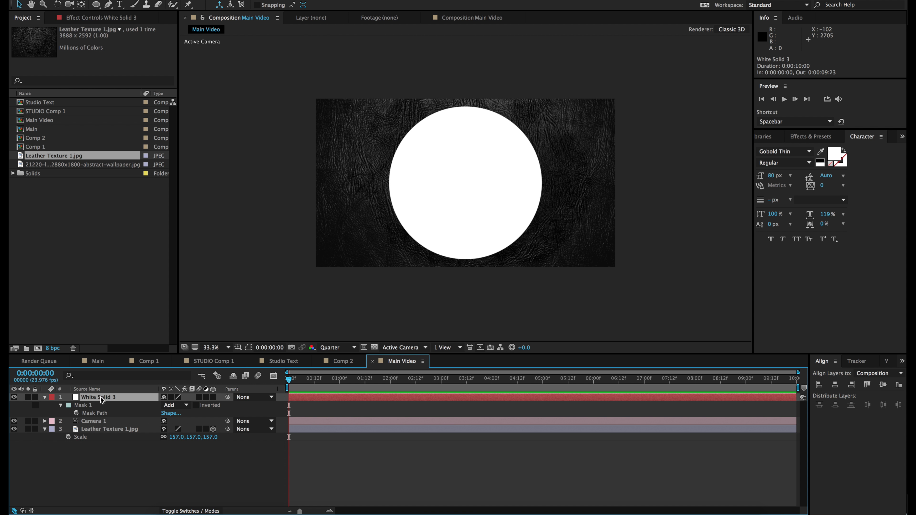
{"action": "left_click", "coordinate": [61, 405]}
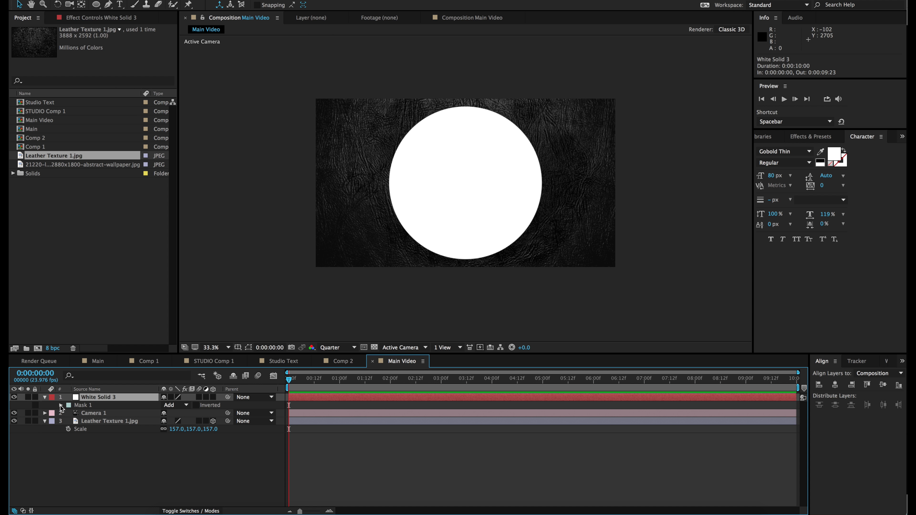
{"action": "left_click", "coordinate": [62, 405]}
{"action": "left_click", "coordinate": [83, 406]}
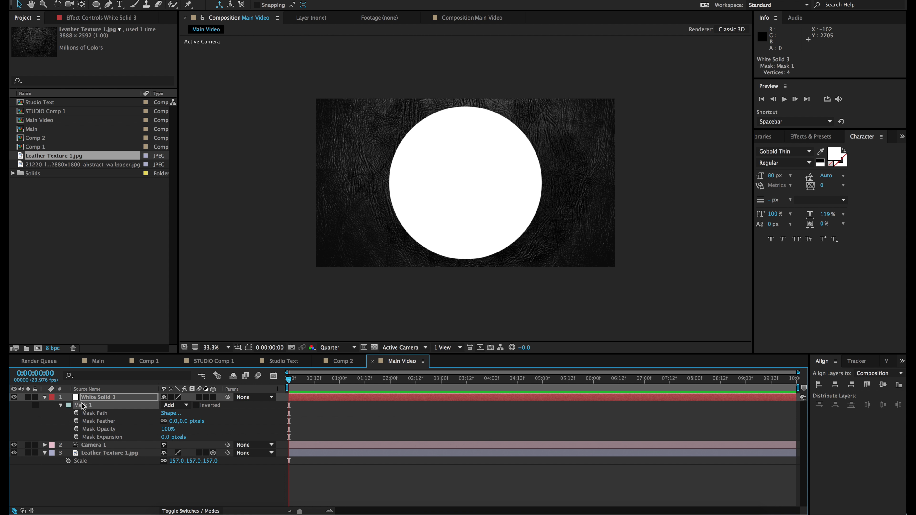
{"action": "left_click", "coordinate": [48, 427]}
{"action": "left_click", "coordinate": [81, 407]}
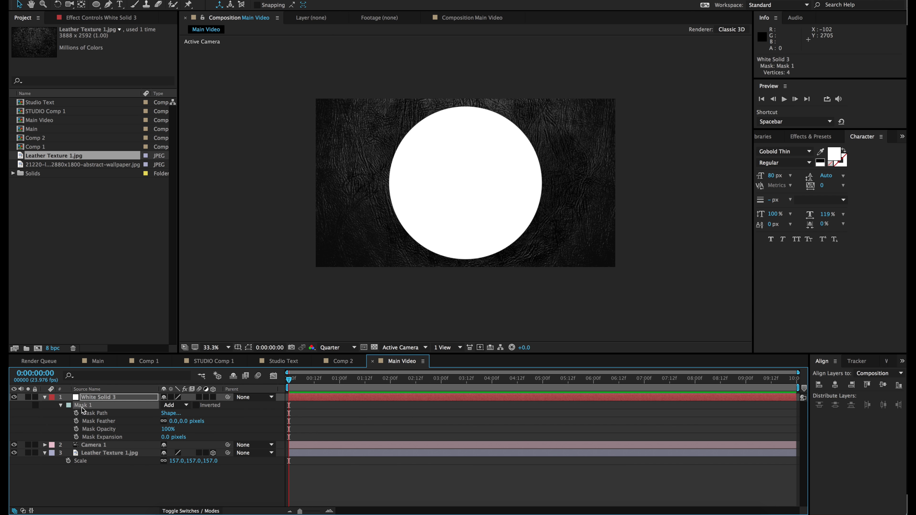
{"action": "left_click", "coordinate": [98, 399]}
{"action": "left_click", "coordinate": [86, 408]}
{"action": "key", "text": "super+d"}
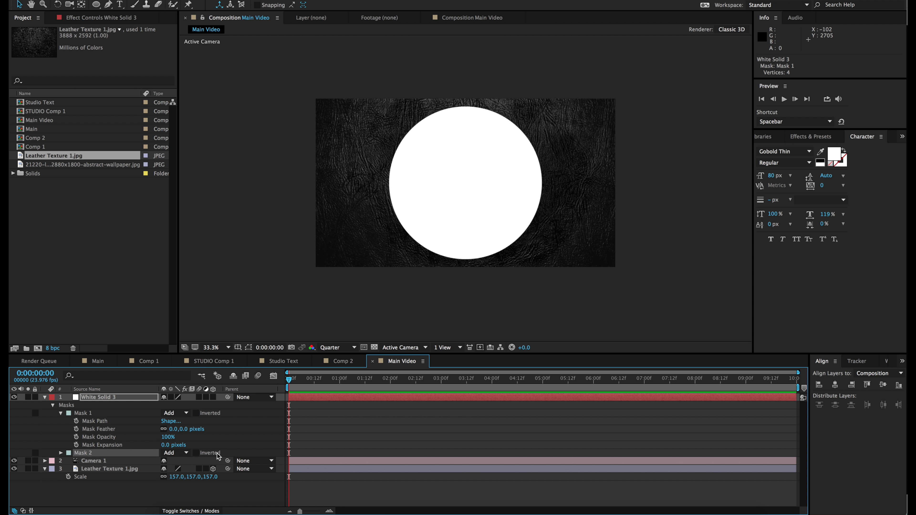
{"action": "left_click", "coordinate": [175, 453]}
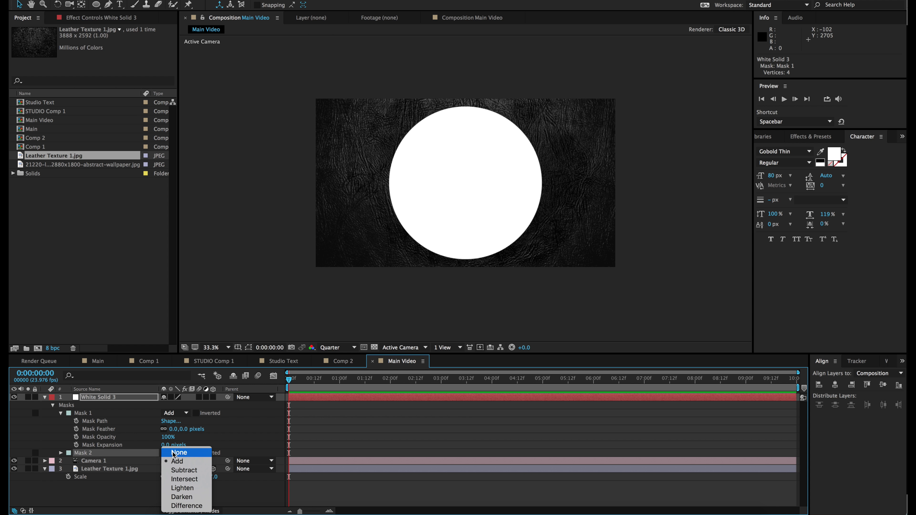
{"action": "left_click", "coordinate": [184, 471]}
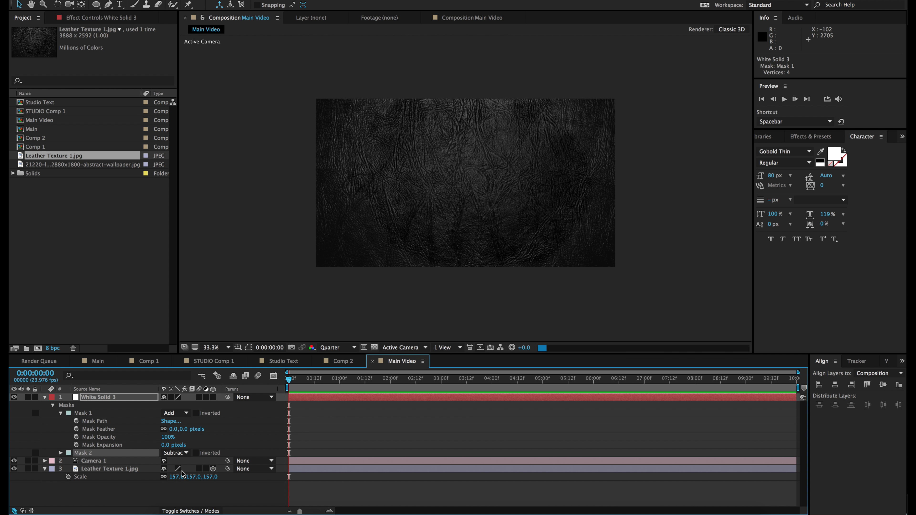
Set Mask 2's expansion to -30 pixels to leave a thin white ring, and collapse the solid's properties.
{"action": "left_click", "coordinate": [61, 454]}
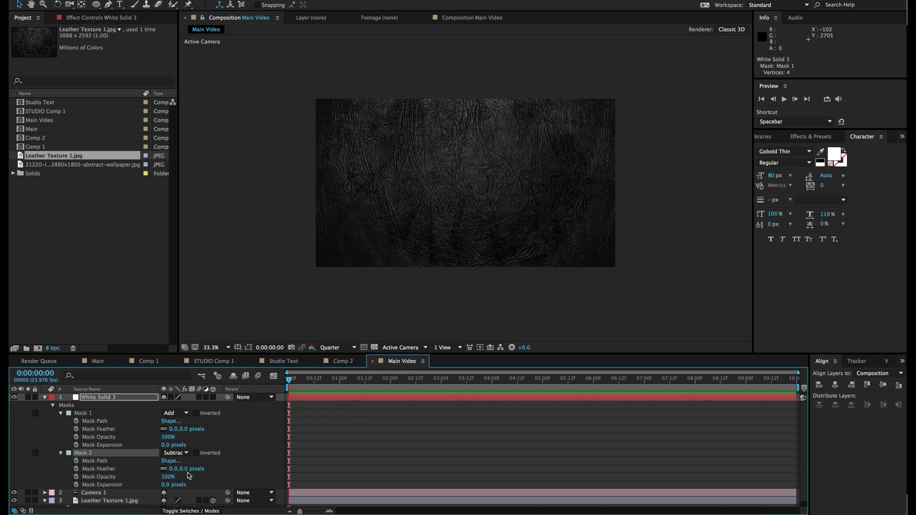
{"action": "mouse_move", "coordinate": [165, 489]}
{"action": "left_mouse_down"}
{"action": "mouse_move", "coordinate": [110, 489]}
{"action": "mouse_move", "coordinate": [160, 495]}
{"action": "left_mouse_up"}
{"action": "key", "text": "period"}
{"action": "key", "text": "period"}
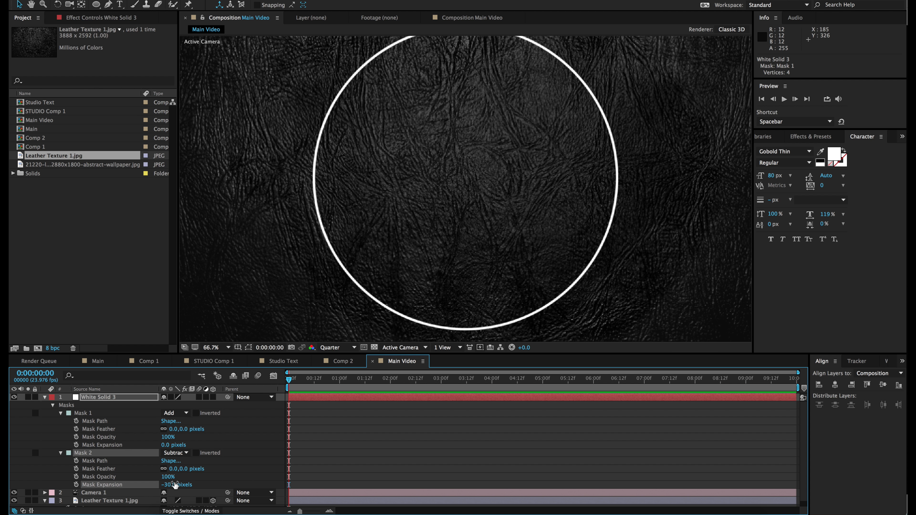
{"action": "key", "text": "comma"}
{"action": "key", "text": "comma"}
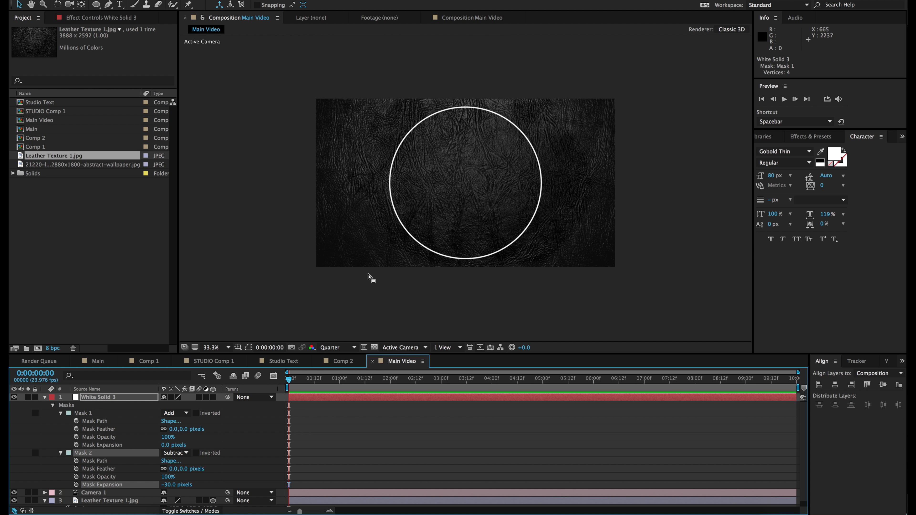
{"action": "left_click", "coordinate": [44, 397]}
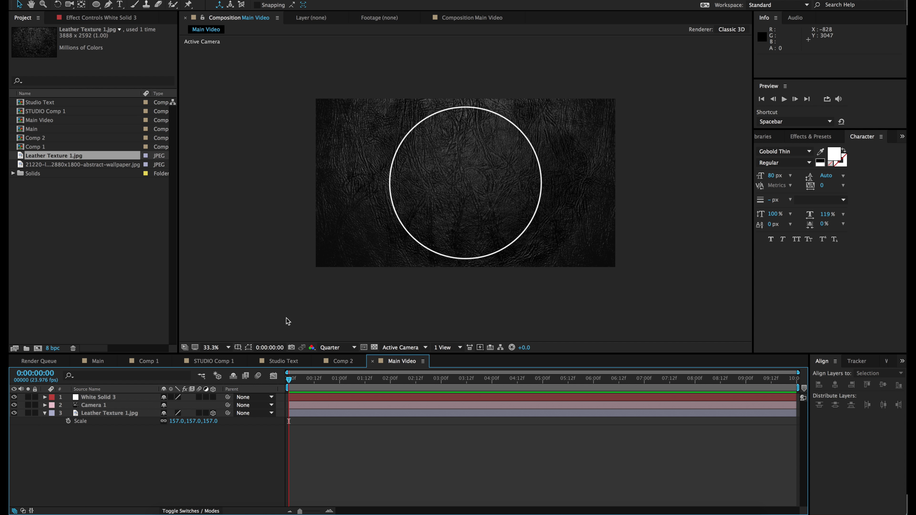
Make the white ring layer 3D and move it below the camera in the layer stack.
{"action": "key", "text": "comma"}
{"action": "key", "text": "period"}
{"action": "key", "text": "period"}
{"action": "key", "text": "period"}
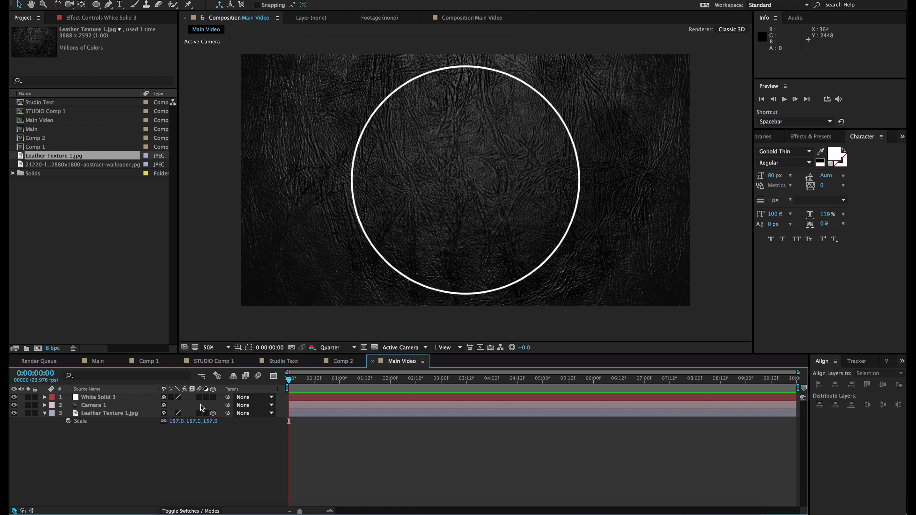
{"action": "left_click", "coordinate": [217, 348]}
{"action": "left_click", "coordinate": [223, 355]}
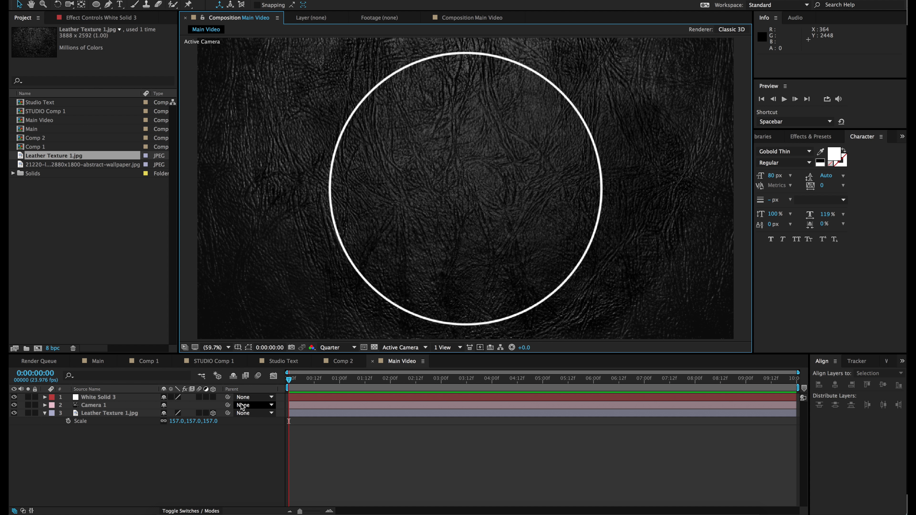
{"action": "left_click", "coordinate": [214, 397]}
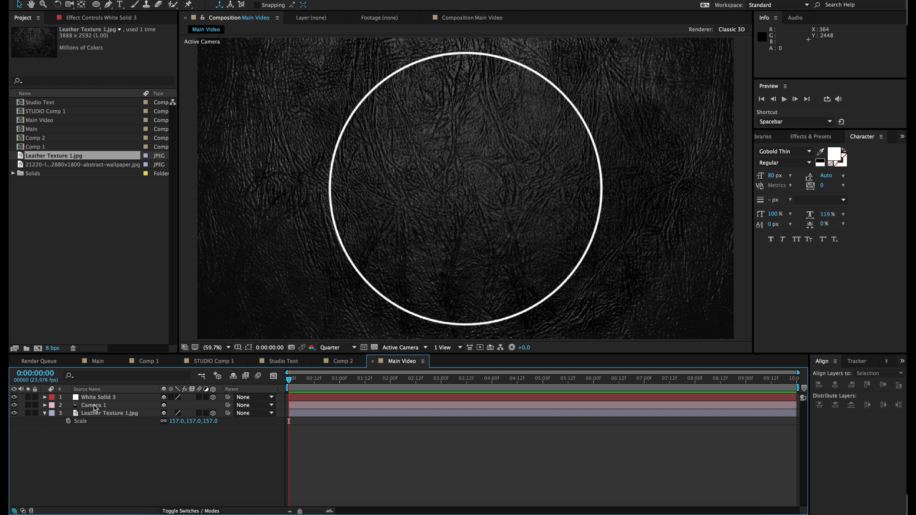
{"action": "left_click_drag", "start_coordinate": [100, 396], "coordinate": [108, 406]}
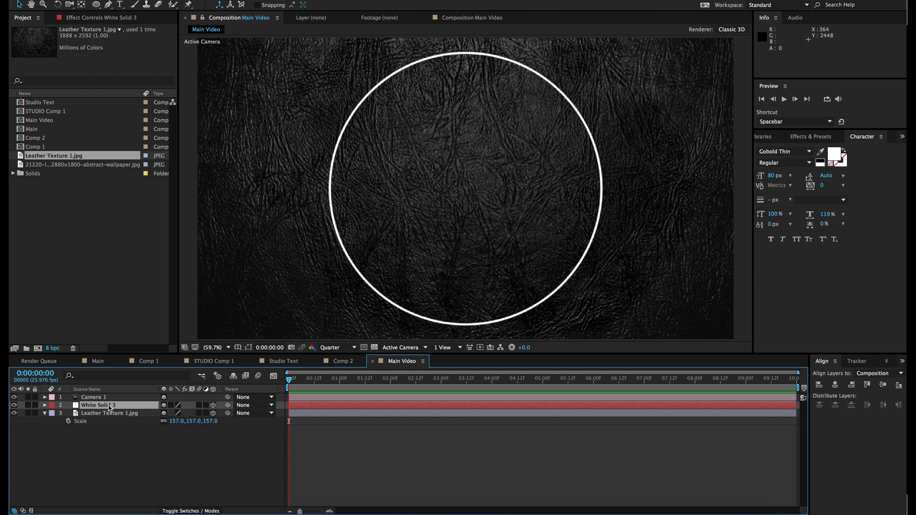
Rename the white solid layer to Circle and the Camera 1 layer to Camera.
{"action": "key", "text": "Return"}
{"action": "type", "text": "Cir"}
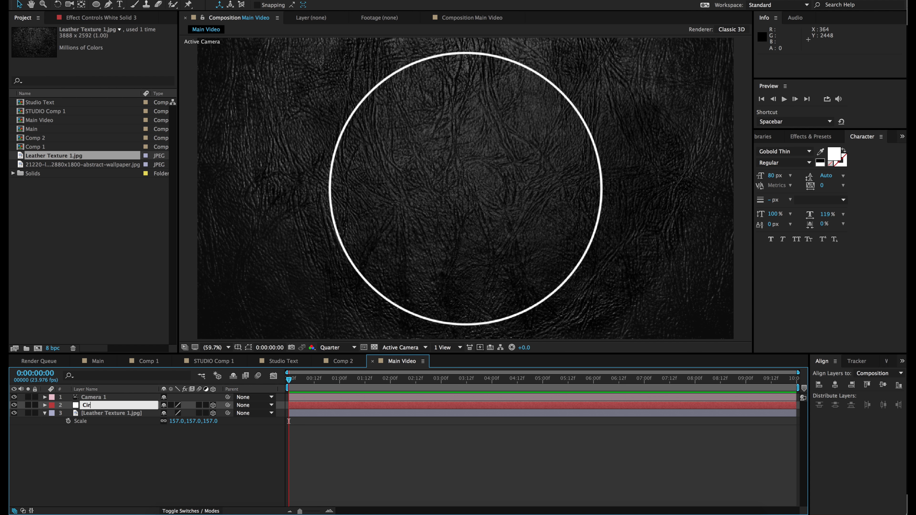
{"action": "type", "text": "cle"}
{"action": "left_click", "coordinate": [103, 395]}
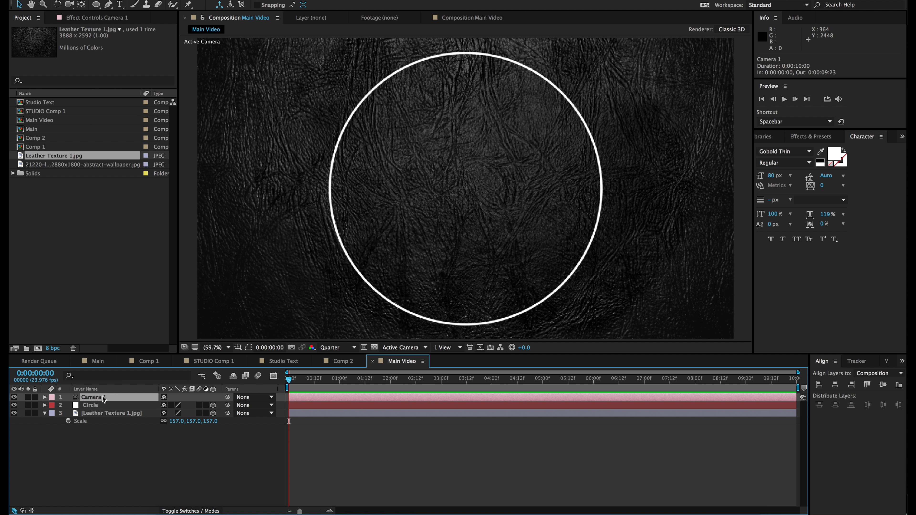
{"action": "key", "text": "Return"}
{"action": "key", "text": "Right"}
{"action": "key", "text": "BackSpace"}
{"action": "key", "text": "BackSpace"}
{"action": "key", "text": "Return"}
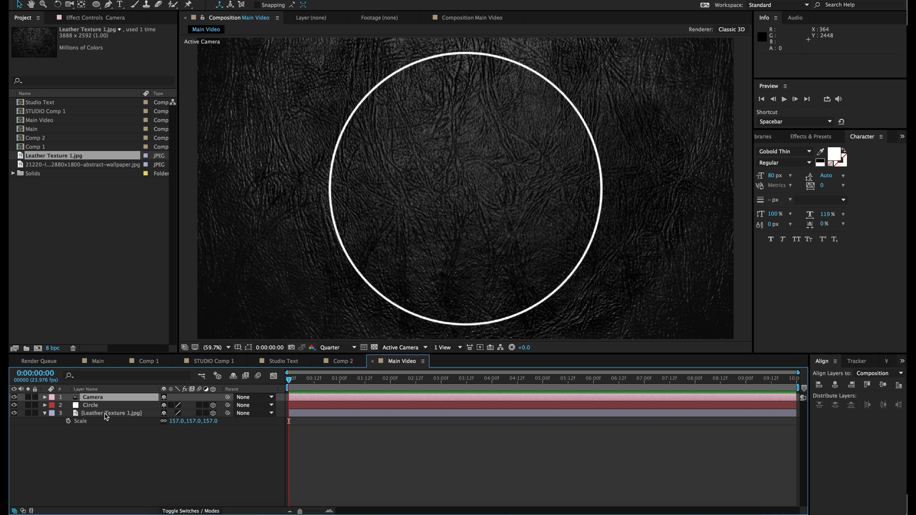
Rename the Leather Texture 1.jpg layer to Texture.
{"action": "left_click", "coordinate": [105, 414]}
{"action": "key", "text": "Return"}
{"action": "type", "text": "Text"}
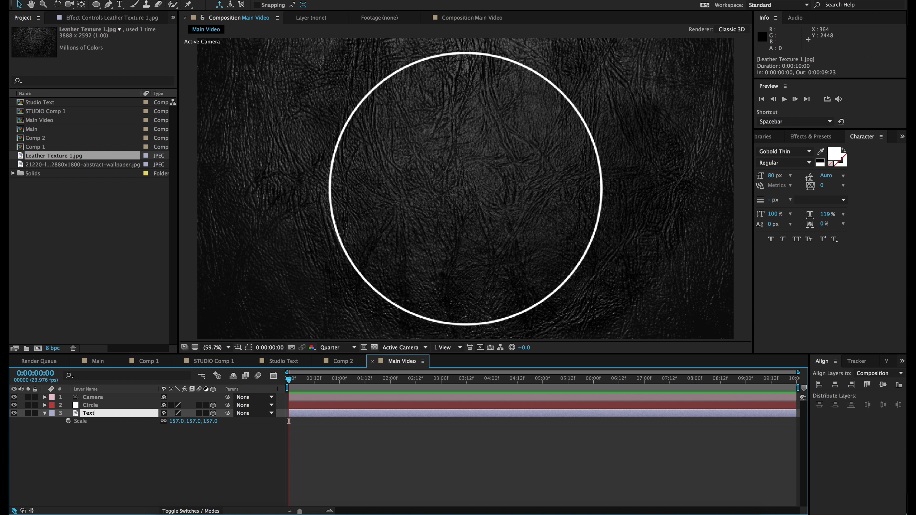
{"action": "type", "text": "ure"}
{"action": "key", "text": "Return"}
{"action": "left_click", "coordinate": [95, 449]}
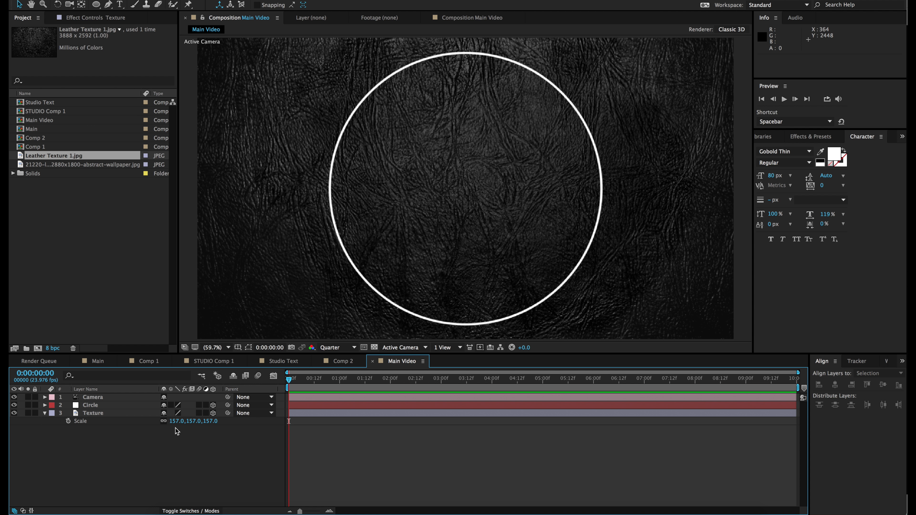
Add Position and Z Rotation keyframes to the camera at 0:00:06:00.
{"action": "left_click", "coordinate": [101, 396]}
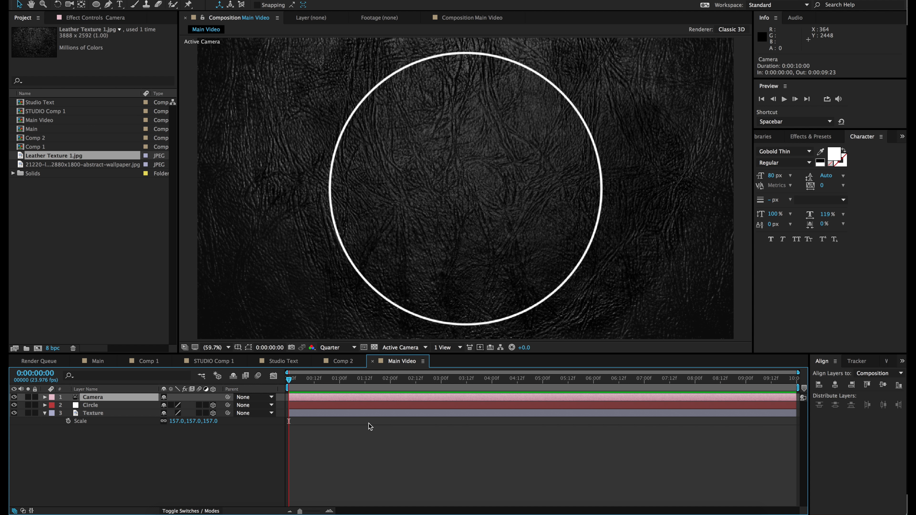
{"action": "left_click", "coordinate": [593, 379]}
{"action": "key", "text": "p"}
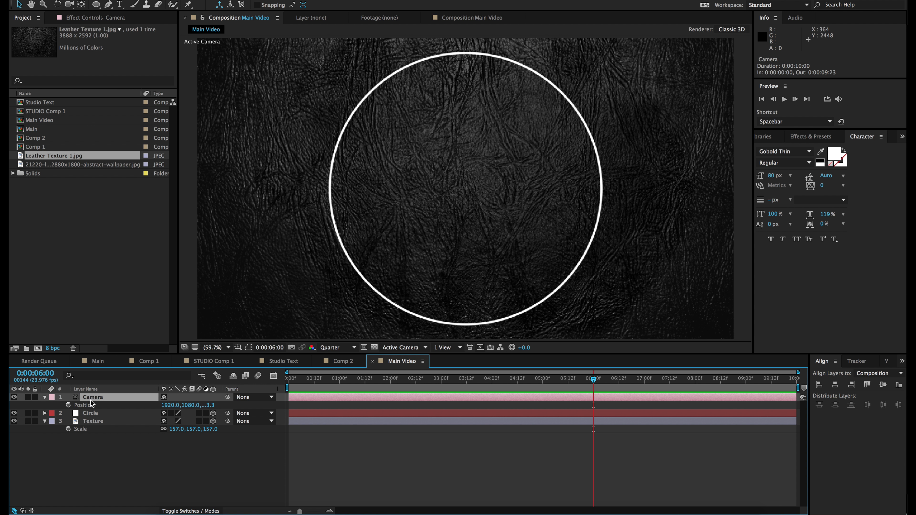
{"action": "left_click", "coordinate": [69, 405]}
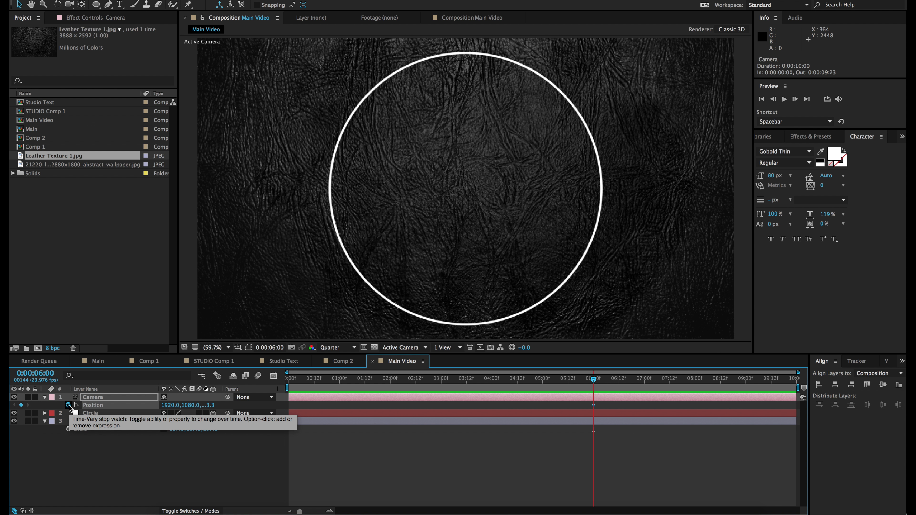
{"action": "key", "text": "r"}
{"action": "left_click", "coordinate": [68, 429]}
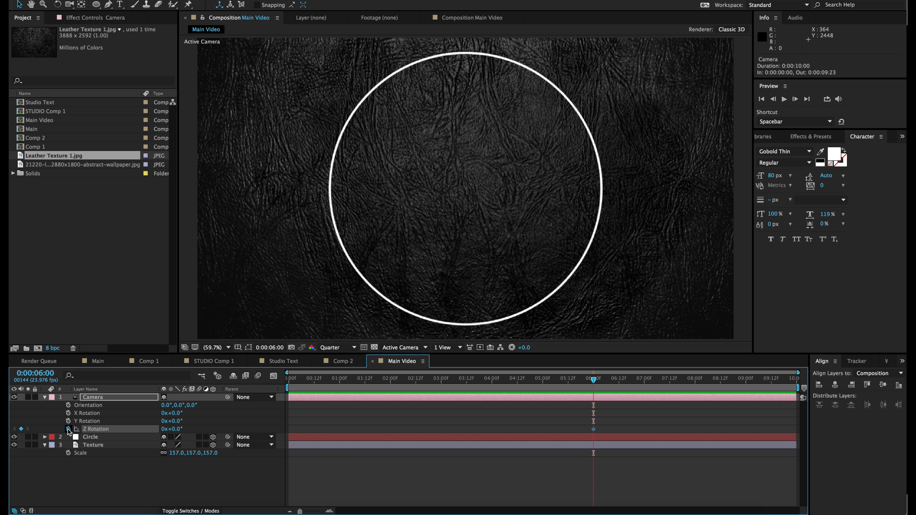
Add a starting Position keyframe at 0:00:00:00 with the camera pulled back so the ring appears smaller.
{"action": "key", "text": "u"}
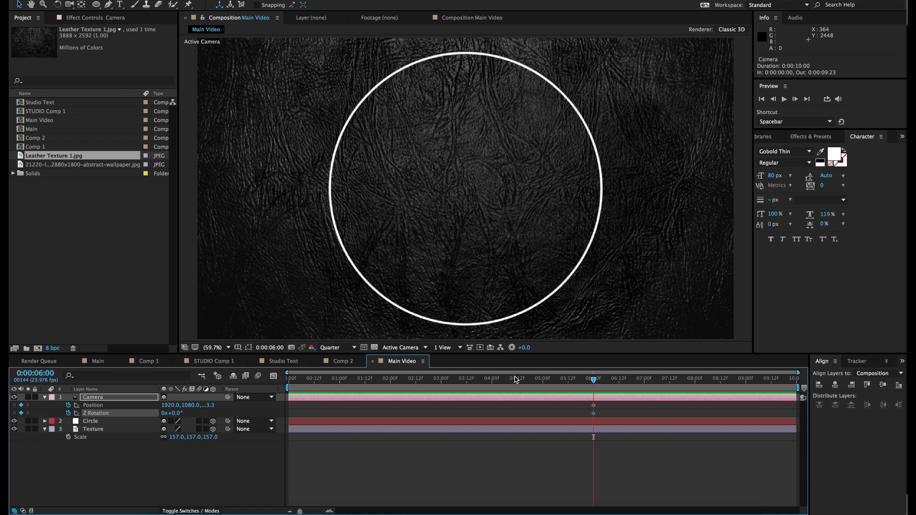
{"action": "left_click_drag", "start_coordinate": [512, 379], "coordinate": [289, 380]}
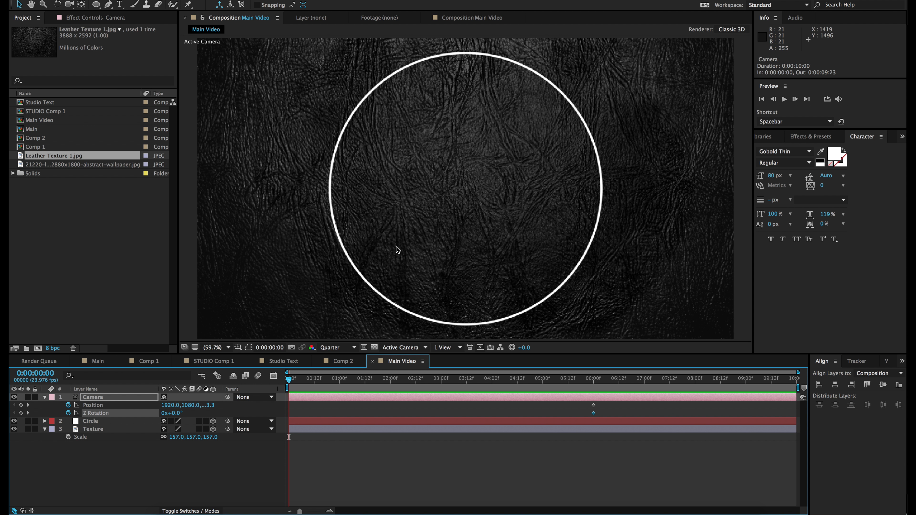
{"action": "key", "text": "comma"}
{"action": "key", "text": "comma"}
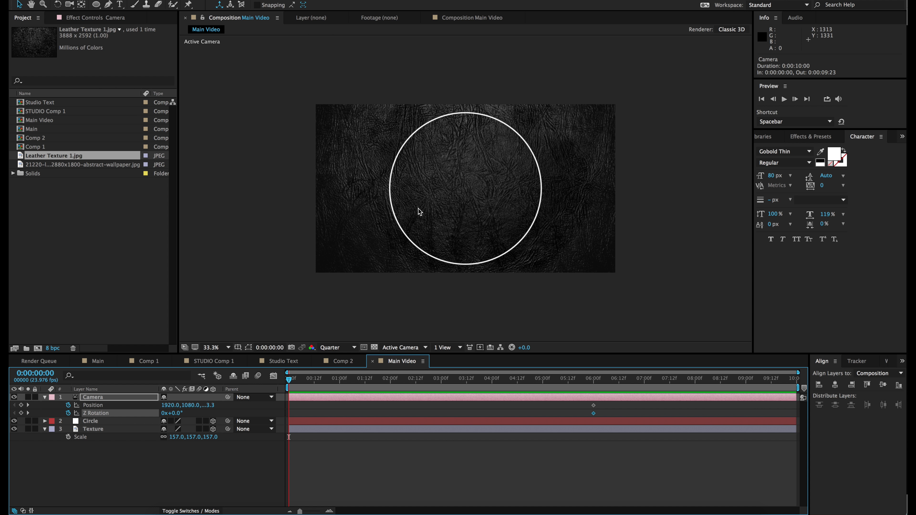
{"action": "left_click_drag", "start_coordinate": [212, 409], "coordinate": [57, 470]}
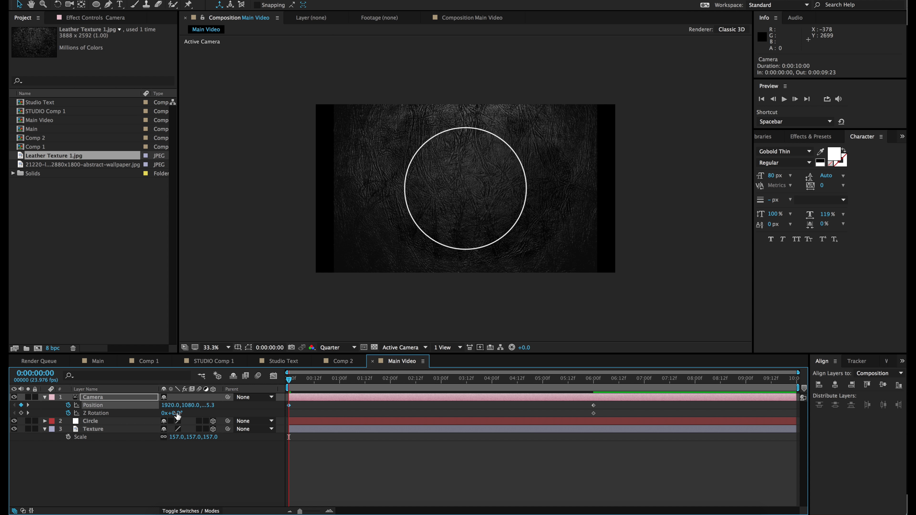
Set the camera's Z Rotation to 12° at 0:00:00:00.
{"action": "left_click_drag", "start_coordinate": [177, 416], "coordinate": [176, 415]}
{"action": "left_click", "coordinate": [177, 414]}
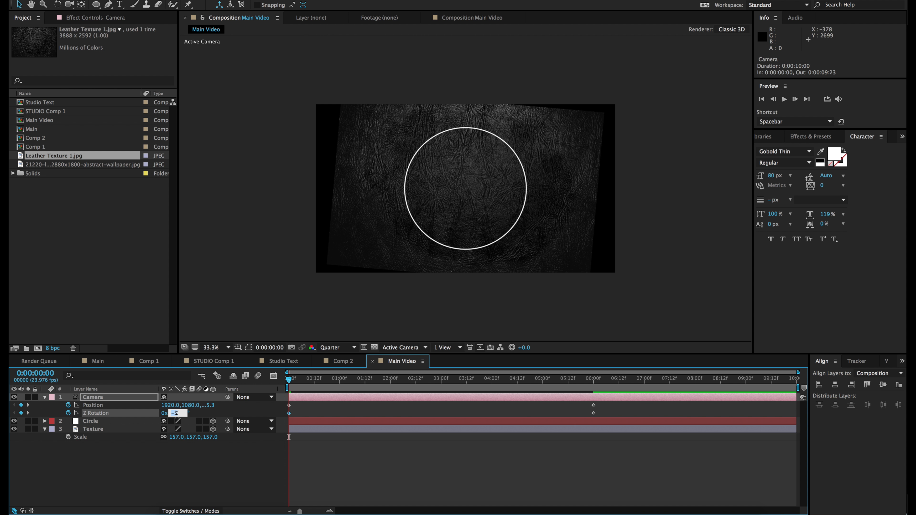
{"action": "type", "text": "8"}
{"action": "key", "text": "Return"}
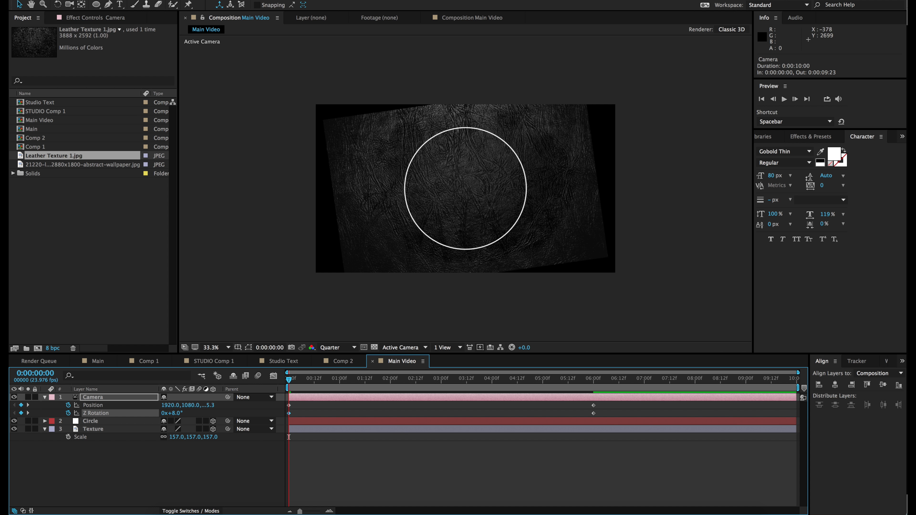
{"action": "left_click", "coordinate": [175, 413]}
{"action": "type", "text": "12"}
{"action": "key", "text": "Return"}
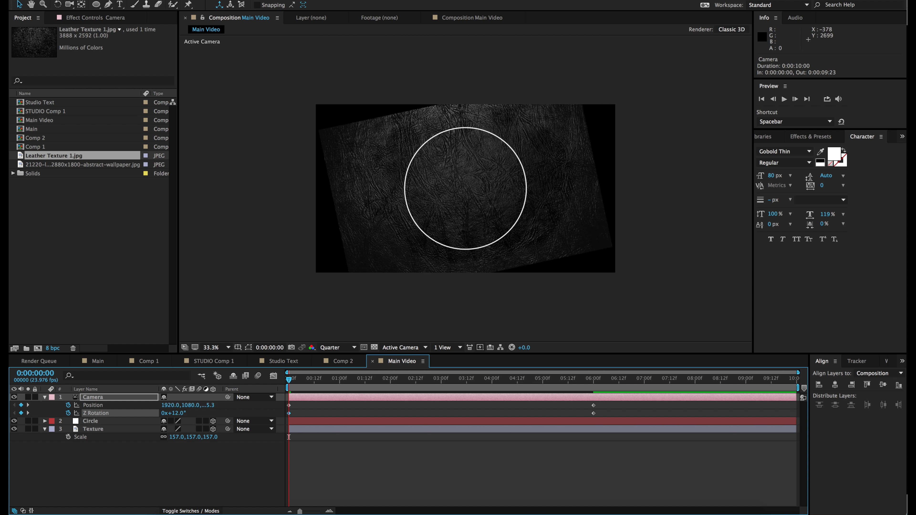
Apply Easy Ease to the camera's Position and Z Rotation keyframes at 0:00:06:00.
{"action": "left_click", "coordinate": [373, 476]}
{"action": "left_click_drag", "start_coordinate": [618, 393], "coordinate": [595, 417]}
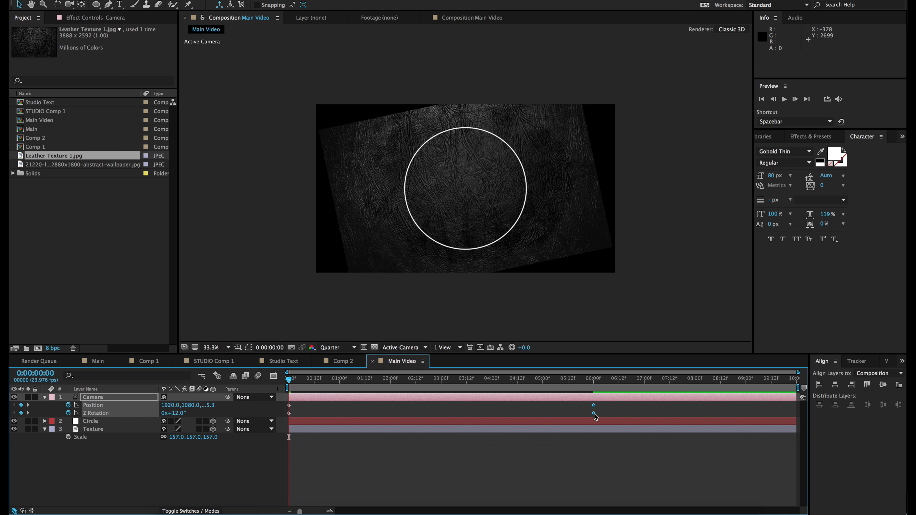
{"action": "right_click", "coordinate": [594, 414]}
{"action": "left_click", "coordinate": [585, 415]}
{"action": "left_click", "coordinate": [593, 414]}
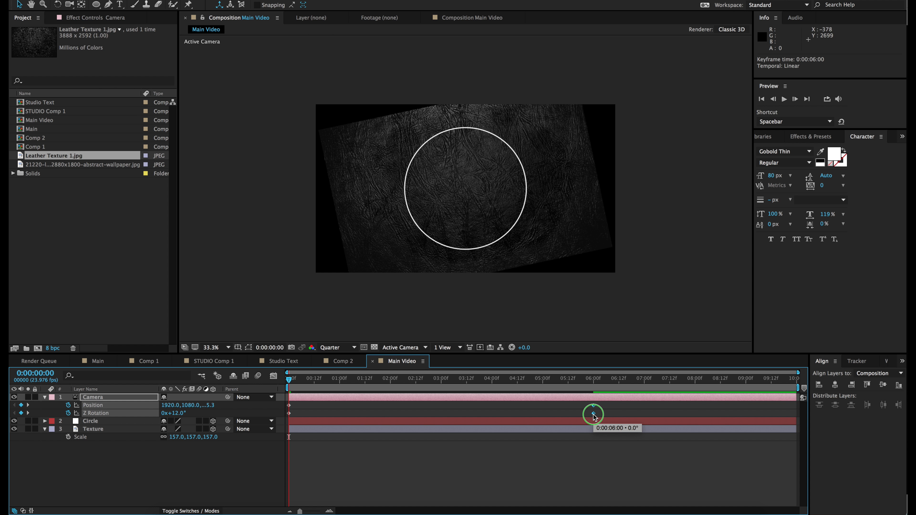
{"action": "right_click", "coordinate": [594, 415]}
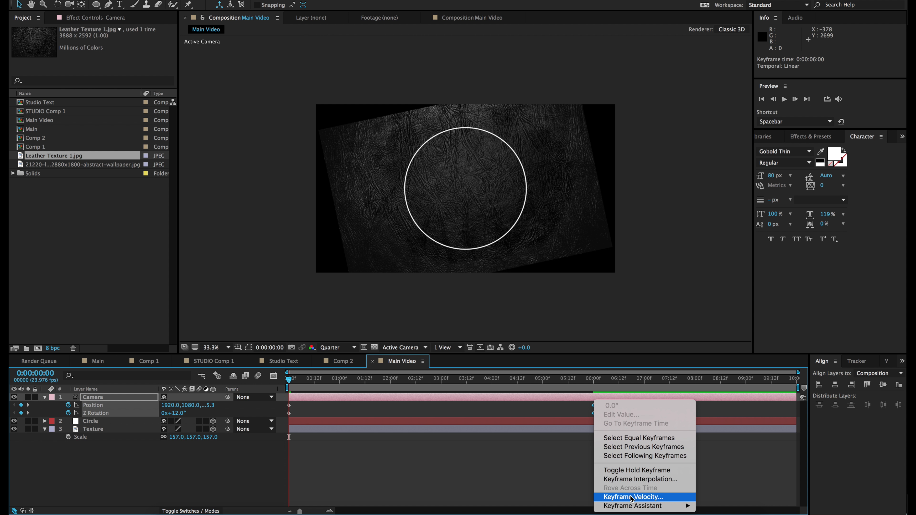
{"action": "mouse_move", "coordinate": [631, 507]}
{"action": "left_click", "coordinate": [723, 453]}
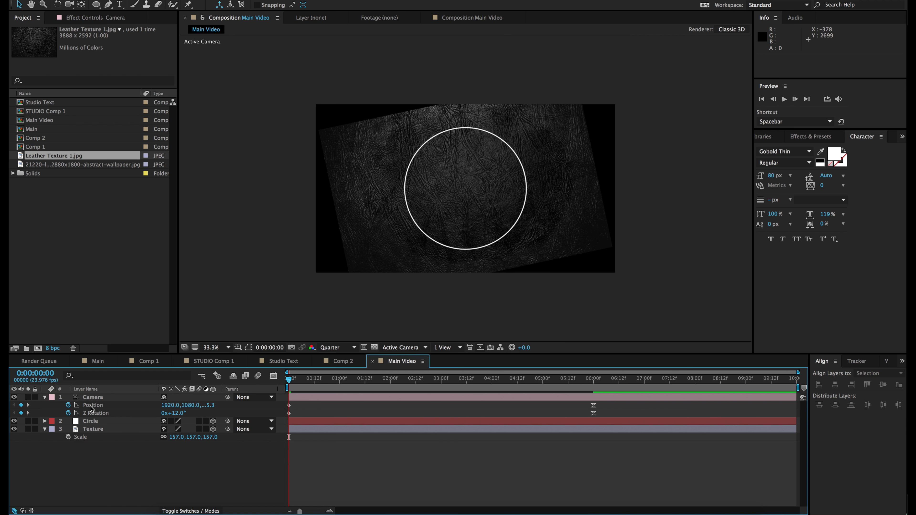
Move the camera's final Z Rotation keyframe to 0:00:05:00.
{"action": "left_click", "coordinate": [102, 399]}
{"action": "left_click", "coordinate": [96, 413]}
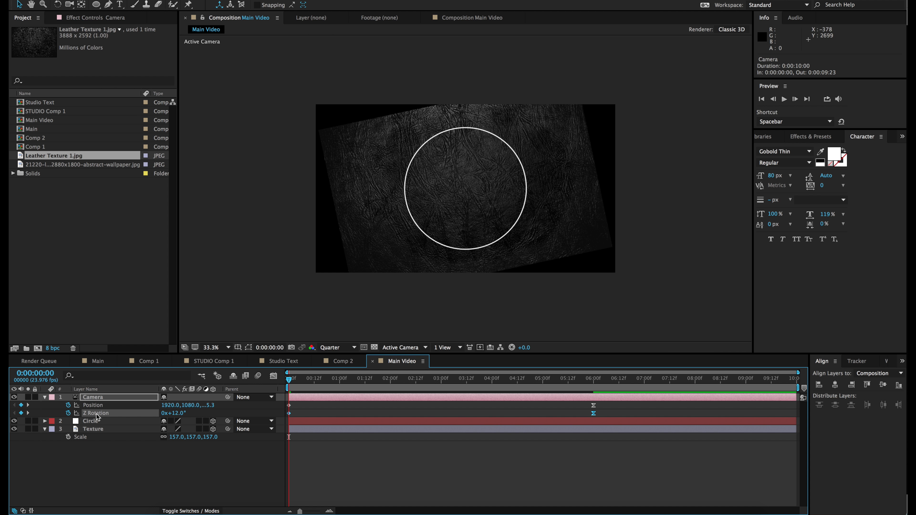
{"action": "left_click_drag", "start_coordinate": [594, 414], "coordinate": [544, 418]}
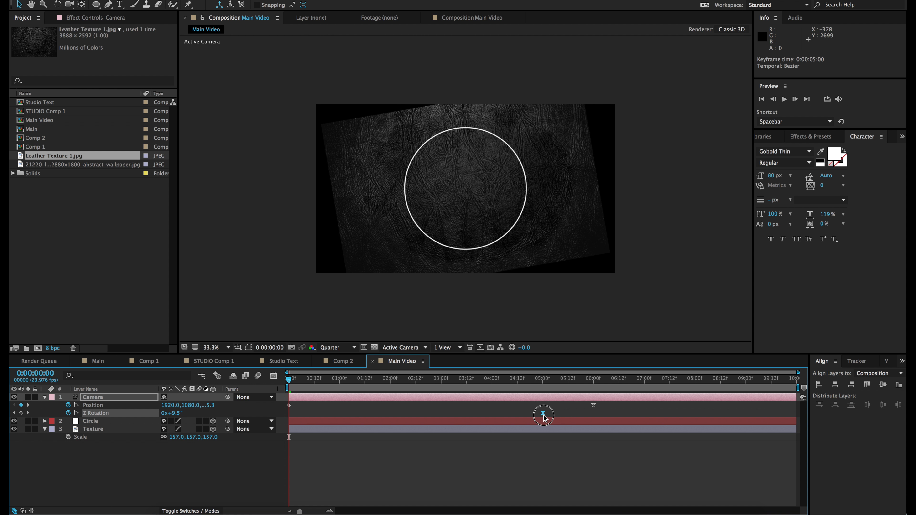
{"action": "left_click", "coordinate": [497, 404]}
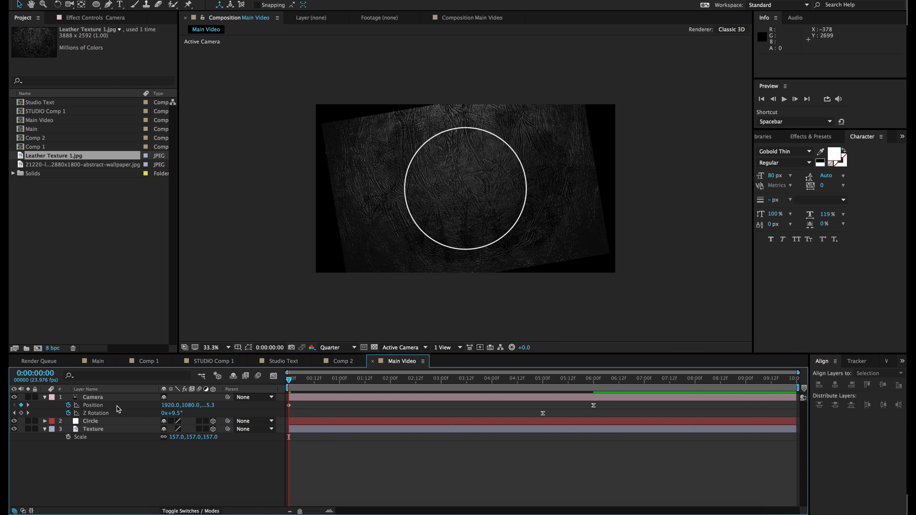
Set the Texture layer's Z Rotation to 8° to counter the camera tilt.
{"action": "left_click", "coordinate": [100, 430]}
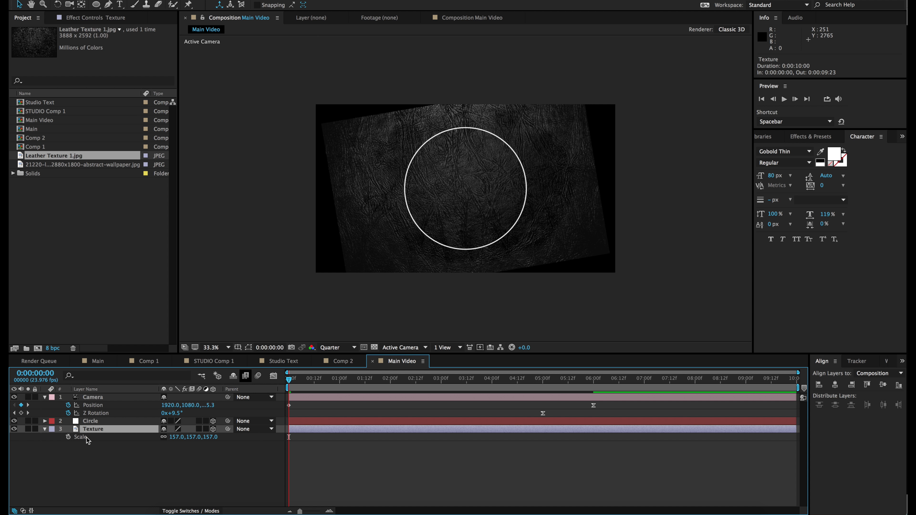
{"action": "key", "text": "r"}
{"action": "left_click_drag", "start_coordinate": [179, 462], "coordinate": [182, 465]}
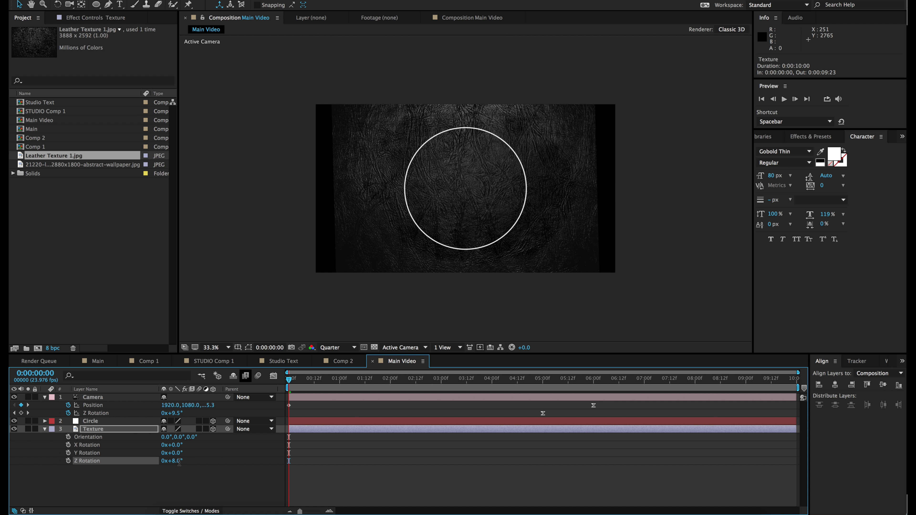
{"action": "left_click", "coordinate": [212, 483]}
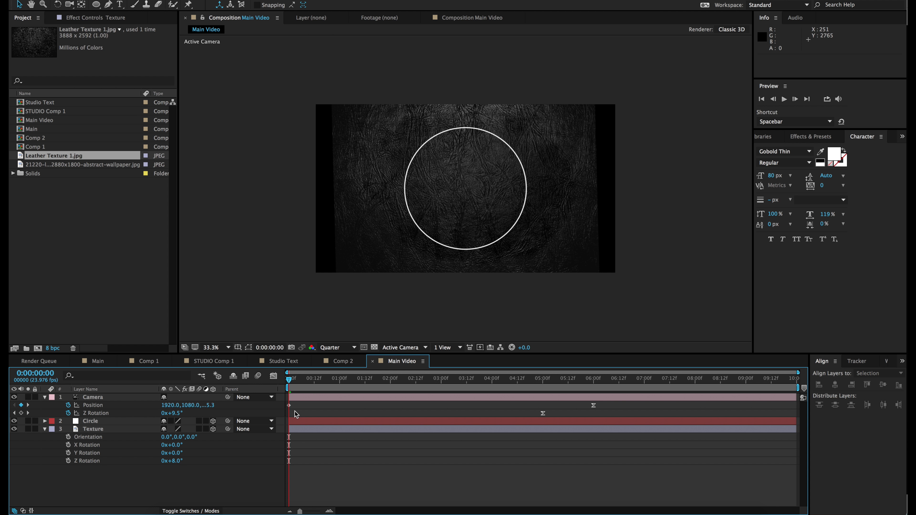
Restore the camera's starting Z Rotation keyframe of 12° at 0:00:00:00.
{"action": "mouse_move", "coordinate": [306, 397]}
{"action": "left_mouse_down"}
{"action": "mouse_move", "coordinate": [354, 397]}
{"action": "mouse_move", "coordinate": [302, 399]}
{"action": "left_mouse_up"}
{"action": "left_click", "coordinate": [313, 414]}
{"action": "left_click", "coordinate": [304, 411]}
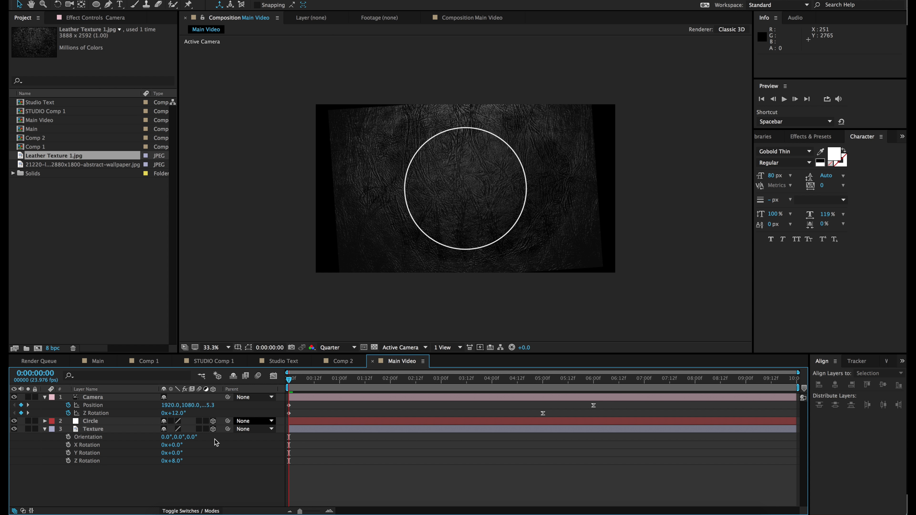
Set the Texture layer's Z Rotation to 12° to match the camera's starting tilt.
{"action": "left_click", "coordinate": [175, 462]}
{"action": "type", "text": "-12"}
{"action": "key", "text": "Return"}
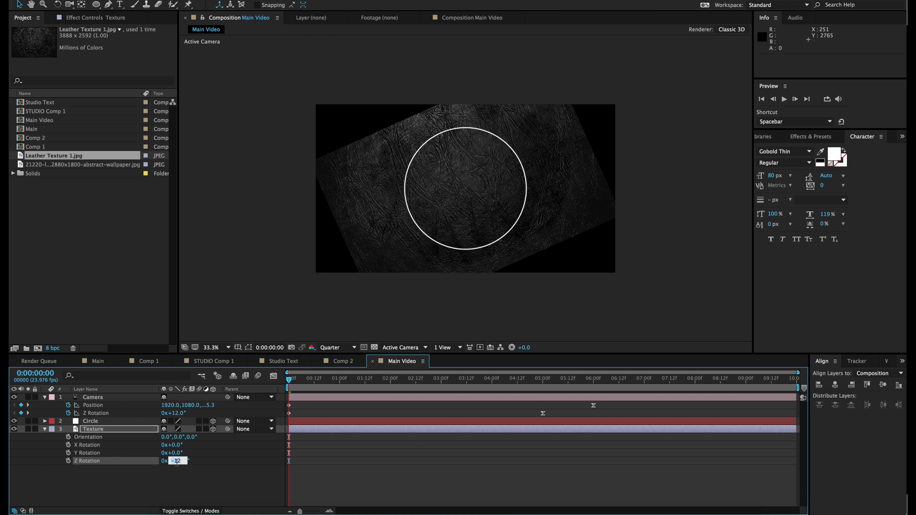
{"action": "key", "text": "Return"}
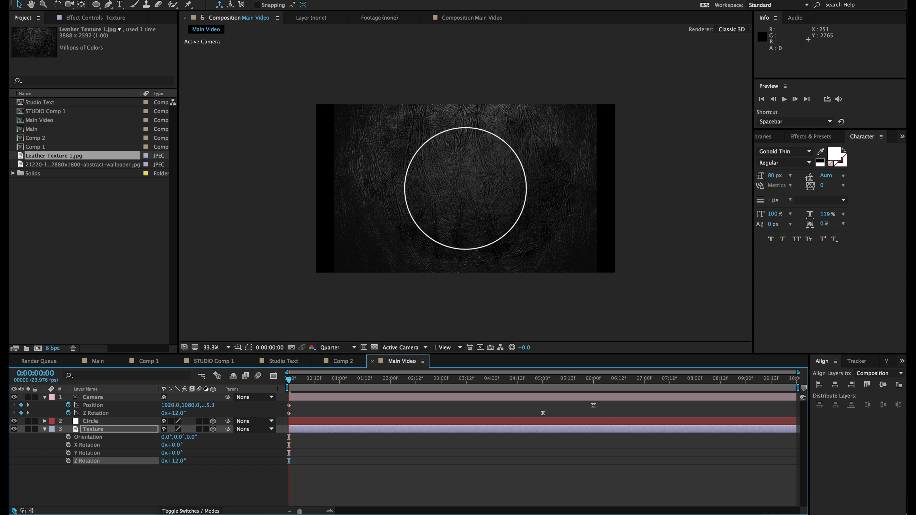
{"action": "left_click", "coordinate": [195, 476]}
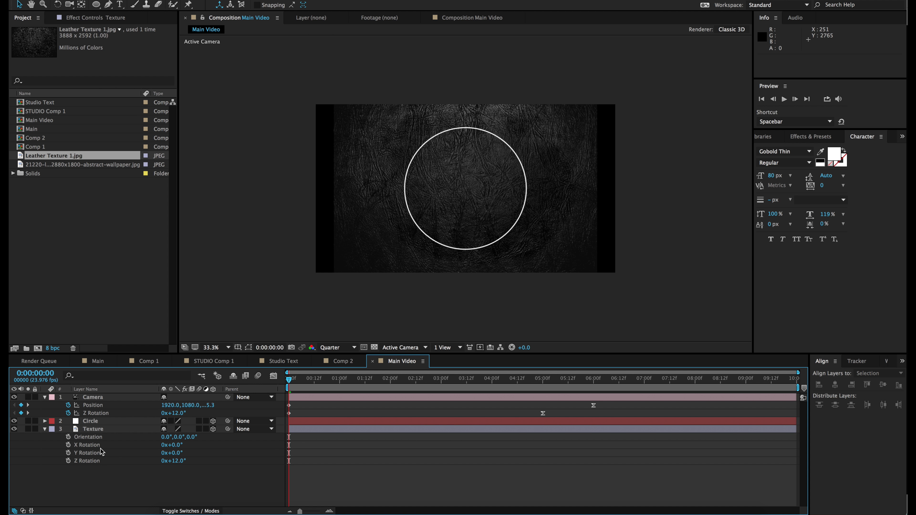
Scale the Texture layer up to 182% so the leather fills the whole frame.
{"action": "left_click", "coordinate": [93, 429]}
{"action": "key", "text": "s"}
{"action": "left_click_drag", "start_coordinate": [207, 437], "coordinate": [221, 439]}
{"action": "left_click", "coordinate": [332, 459]}
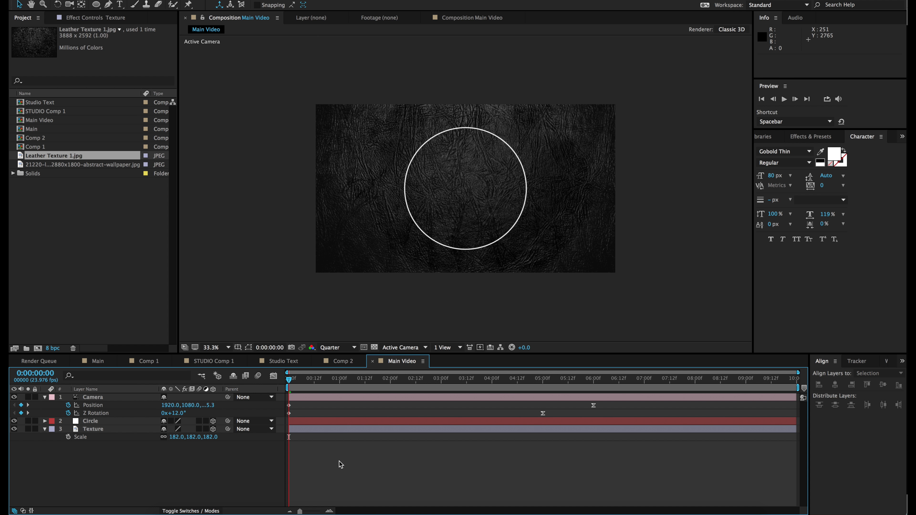
Preview the camera animation, enlarge the composition view to fit, and check the frame at 0:00:05:01.
{"action": "key", "text": "space"}
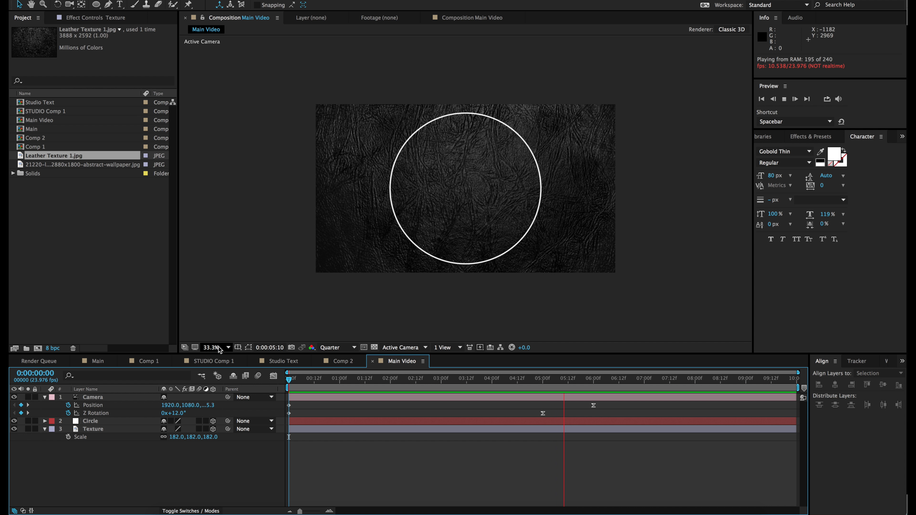
{"action": "key", "text": "space"}
{"action": "left_click_drag", "start_coordinate": [306, 379], "coordinate": [470, 379]}
{"action": "left_click", "coordinate": [230, 347]}
{"action": "left_click", "coordinate": [224, 364]}
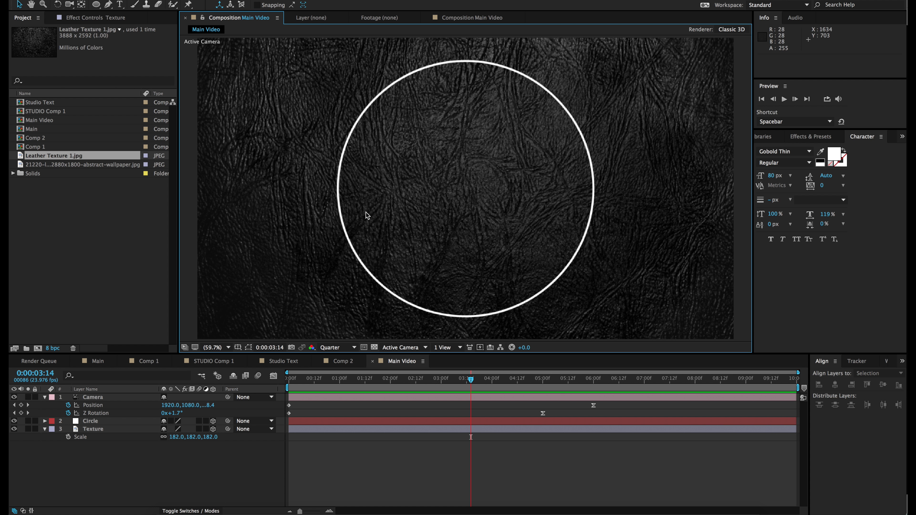
{"action": "left_click_drag", "start_coordinate": [441, 379], "coordinate": [546, 387]}
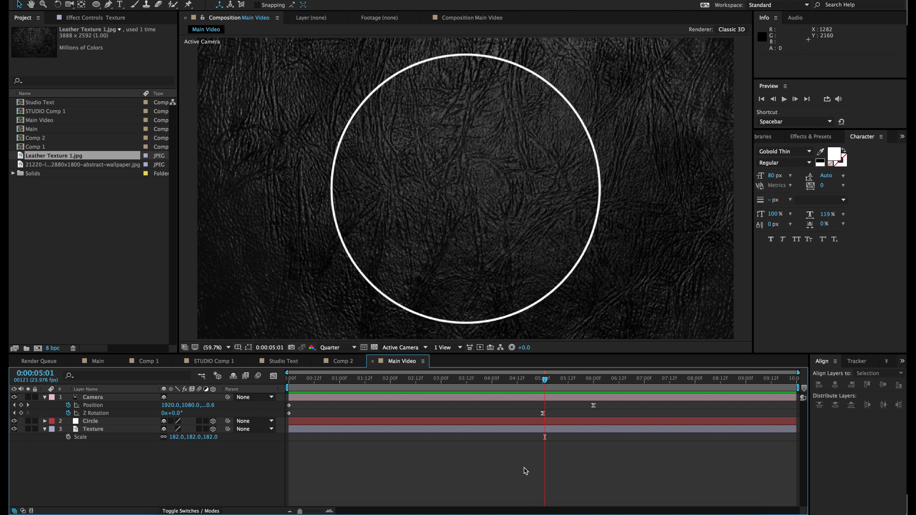
Add the text STUDIO over the ring and set its font size to 556 px.
{"action": "left_click", "coordinate": [119, 4]}
{"action": "left_click", "coordinate": [399, 182]}
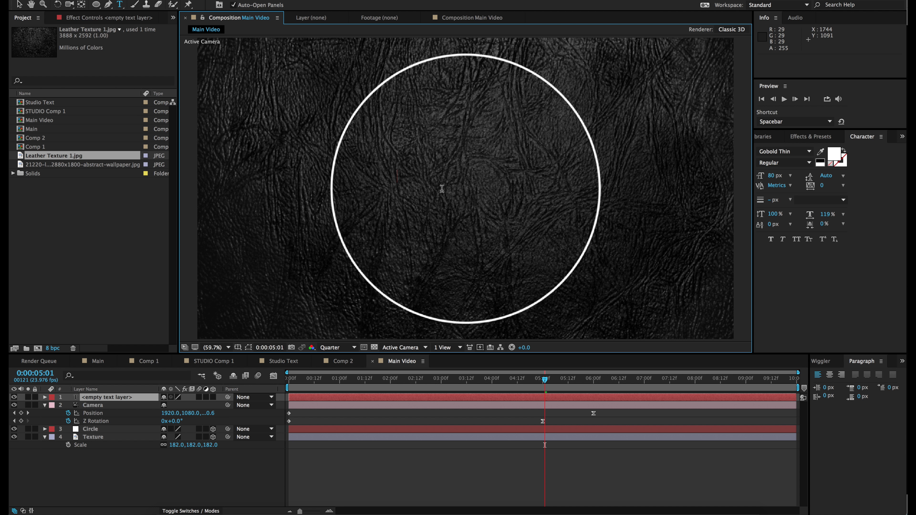
{"action": "type", "text": "STUDIO"}
{"action": "key", "text": "ctrl+a"}
{"action": "left_click_drag", "start_coordinate": [774, 176], "coordinate": [829, 366]}
{"action": "type", "text": "358"}
{"action": "key", "text": "Return"}
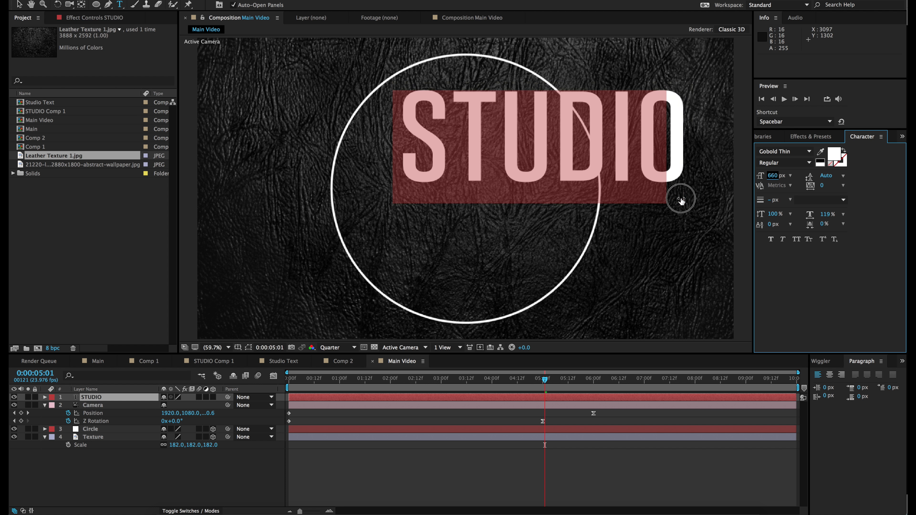
{"action": "type", "text": "556"}
{"action": "key", "text": "Return"}
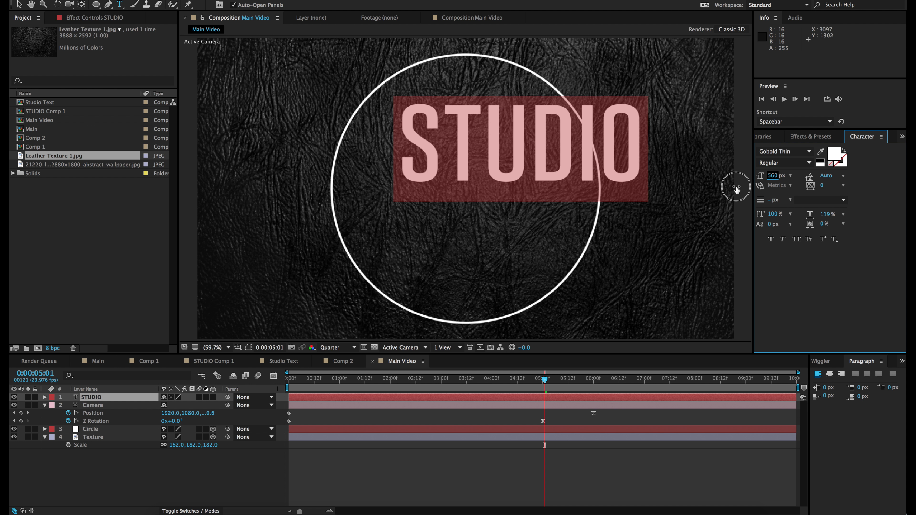
Center the STUDIO text horizontally and vertically in the composition.
{"action": "left_click", "coordinate": [307, 0]}
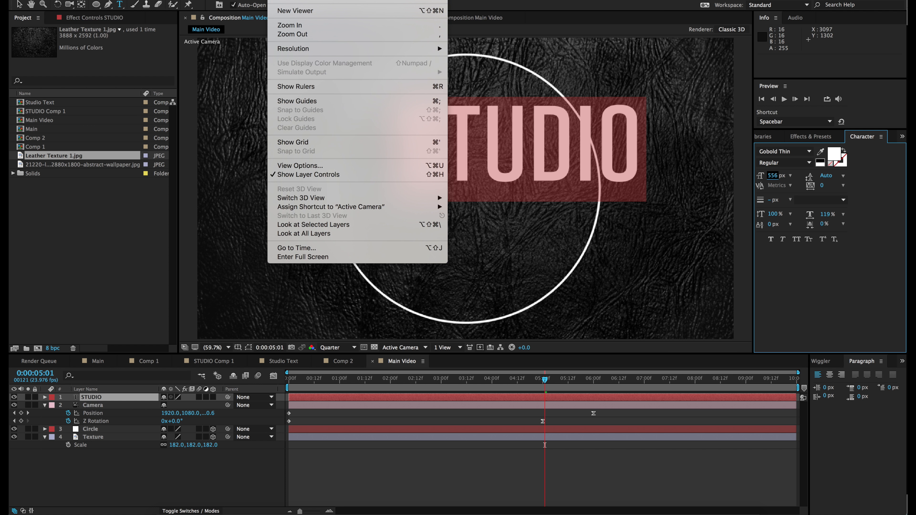
{"action": "mouse_move", "coordinate": [278, 0]}
{"action": "mouse_move", "coordinate": [307, 0]}
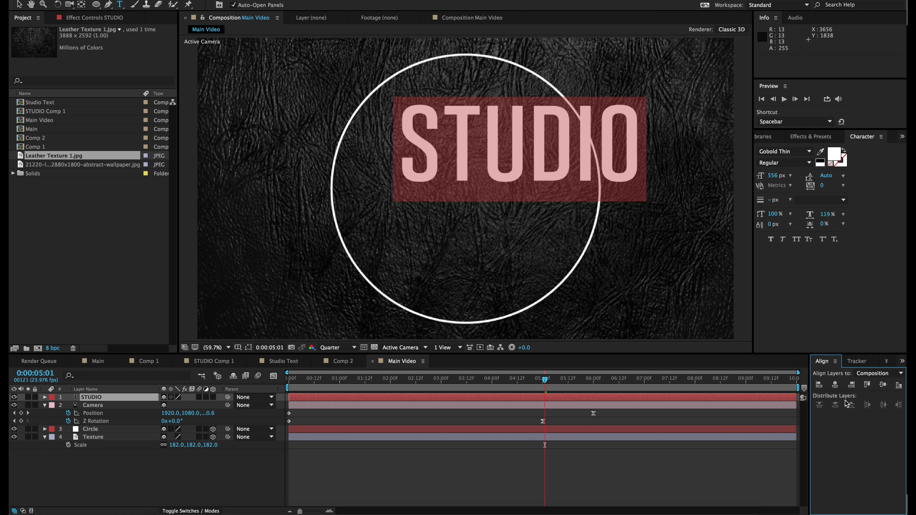
{"action": "left_click", "coordinate": [834, 384]}
{"action": "left_click", "coordinate": [884, 385]}
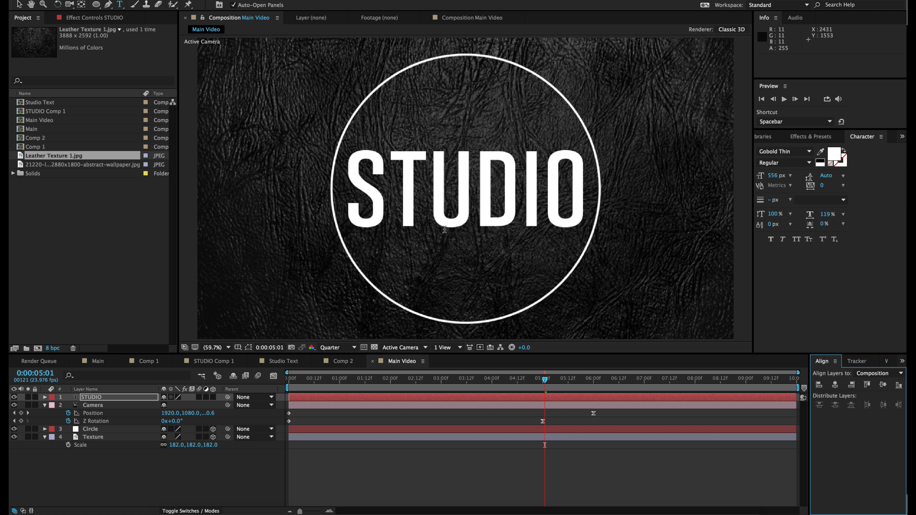
{"action": "key", "text": "v"}
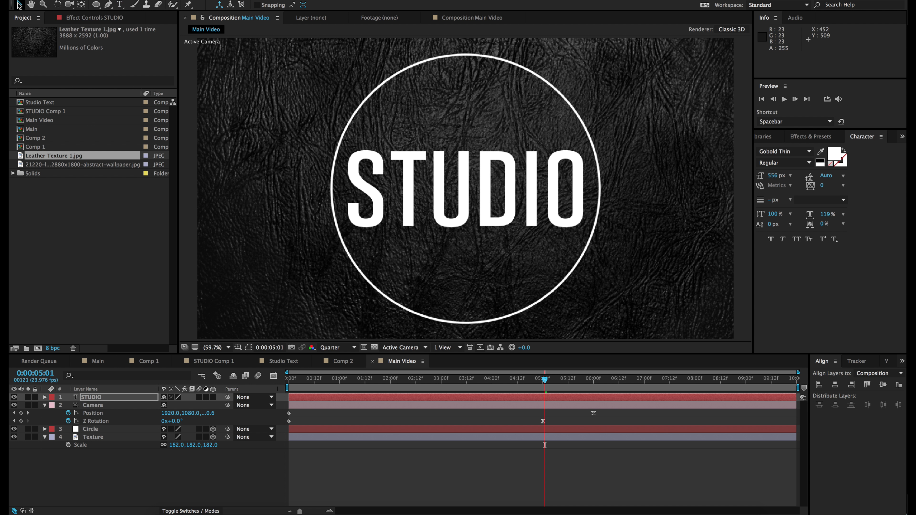
Pre-compose the STUDIO text layer as STUDIO Comp 2, moving all attributes into the new composition.
{"action": "left_click", "coordinate": [103, 398]}
{"action": "left_click", "coordinate": [186, 0]}
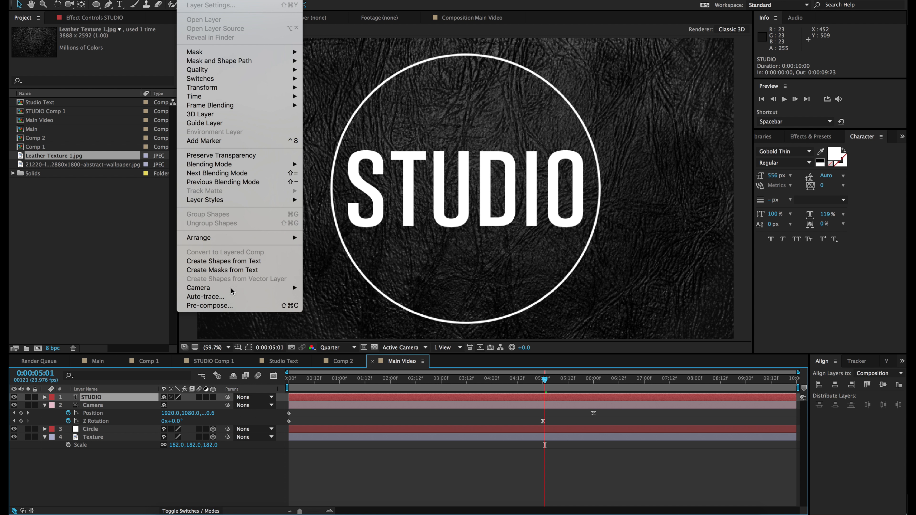
{"action": "left_click", "coordinate": [224, 307]}
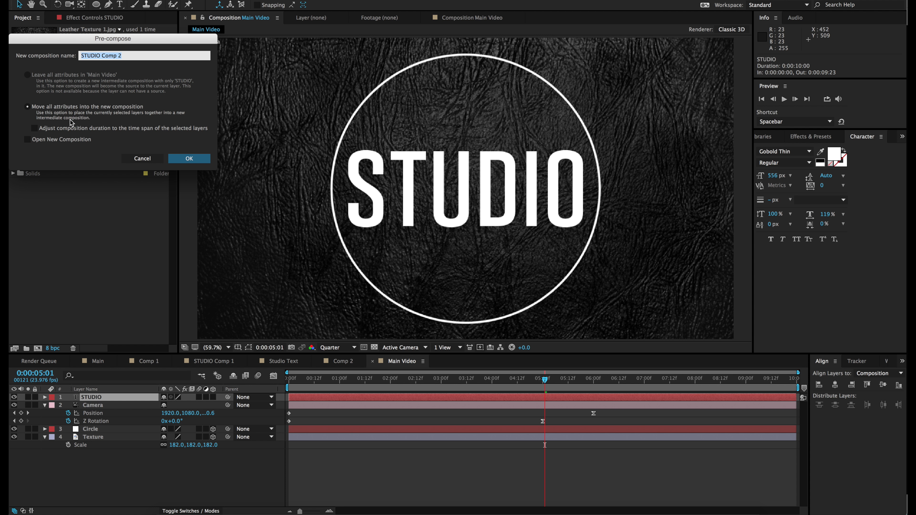
{"action": "left_click", "coordinate": [63, 110]}
{"action": "left_click", "coordinate": [194, 161]}
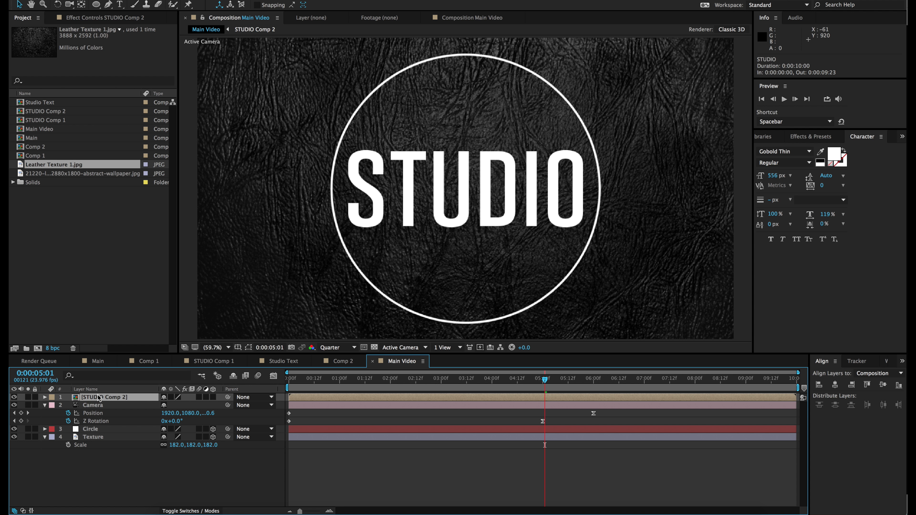
Open STUDIO Comp 2 and pre-compose its STUDIO text layer as STUDIO Comp 3, moving all attributes into the new composition.
{"action": "double_click", "coordinate": [99, 398]}
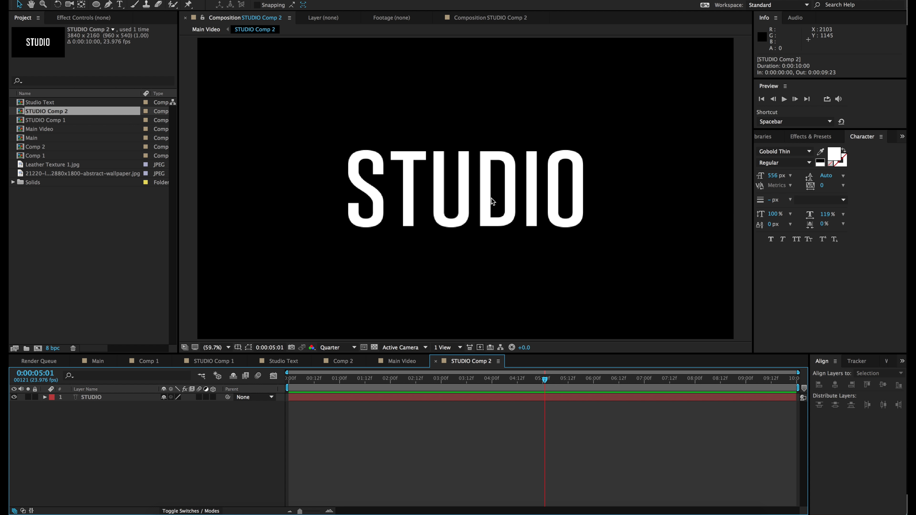
{"action": "left_click", "coordinate": [93, 396]}
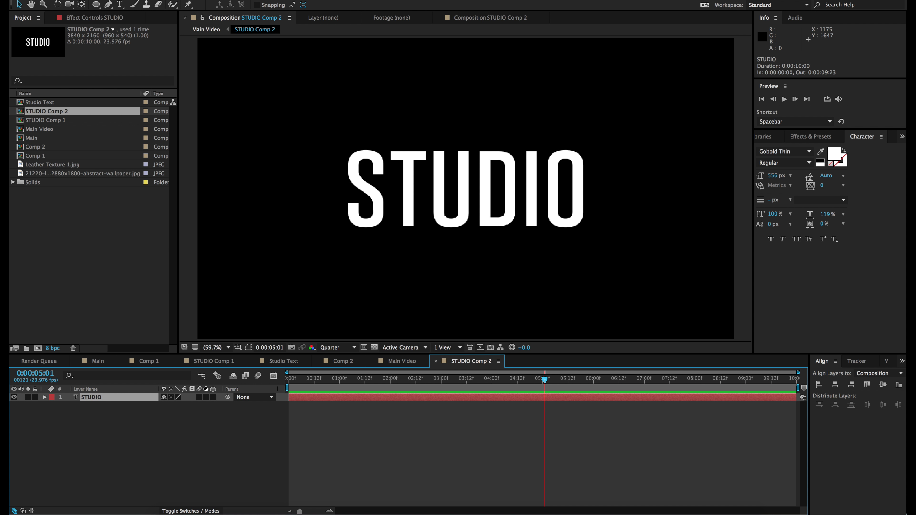
{"action": "left_click", "coordinate": [186, 0]}
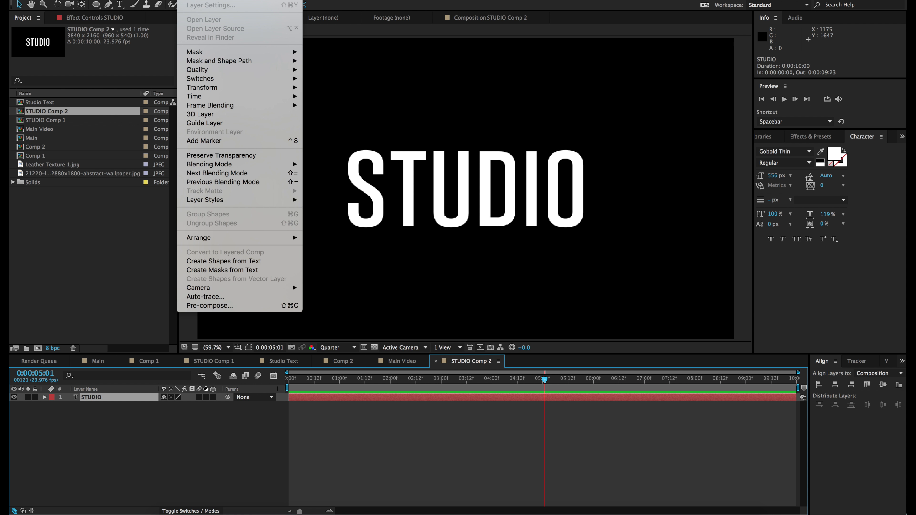
{"action": "left_click", "coordinate": [214, 306]}
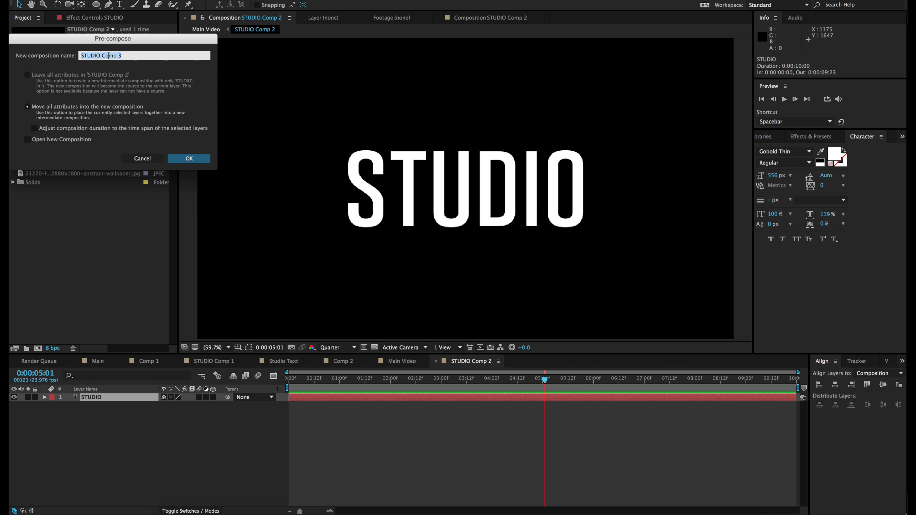
{"action": "left_click", "coordinate": [190, 158]}
{"action": "left_click", "coordinate": [145, 430]}
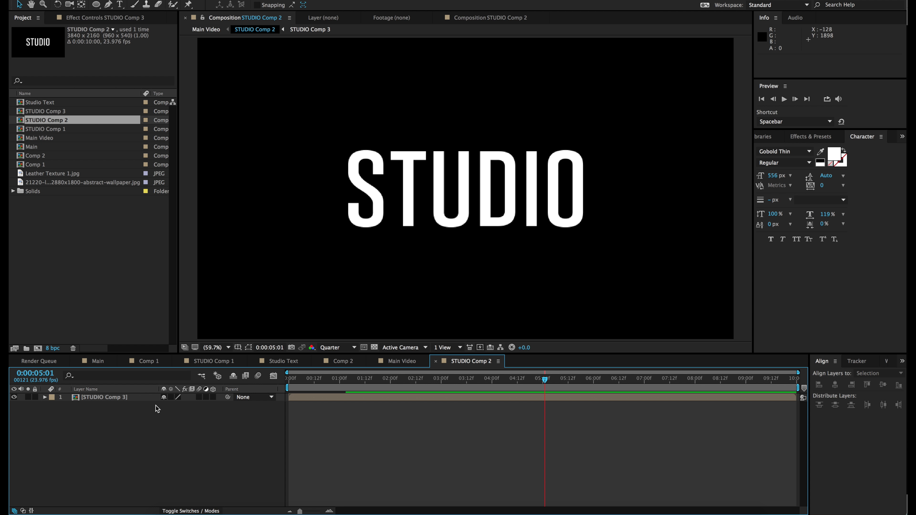
Turn on collapse transformations and 3D for STUDIO Comp 2 in Main Video, and make the nested STUDIO Comp 3 layer 3D.
{"action": "left_click", "coordinate": [108, 398]}
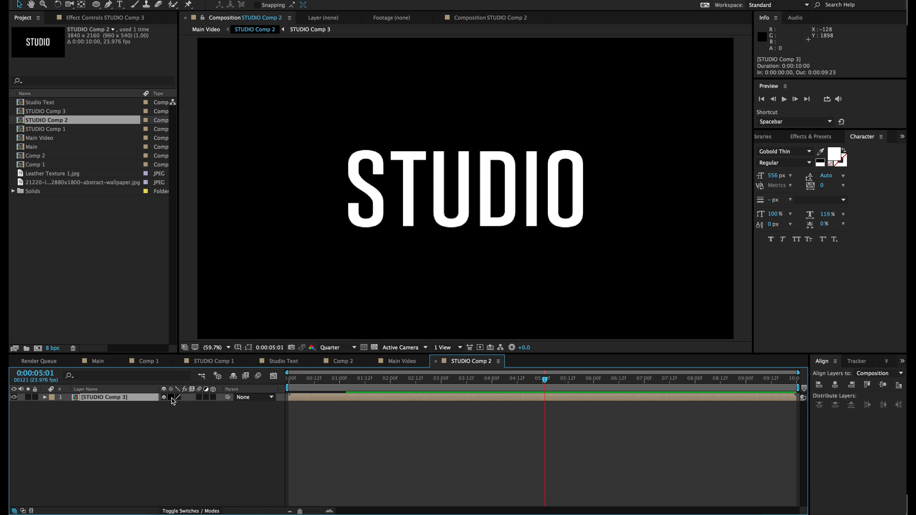
{"action": "left_click", "coordinate": [404, 362]}
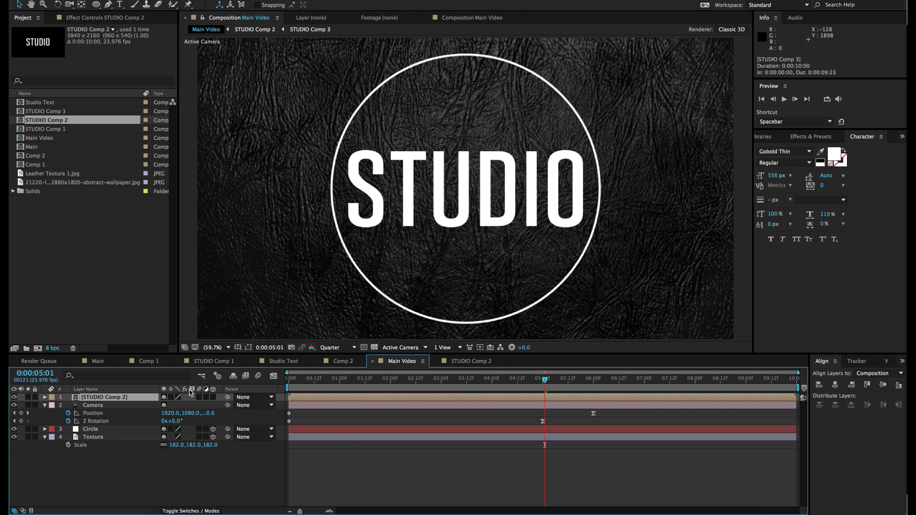
{"action": "left_click", "coordinate": [171, 398]}
{"action": "left_click", "coordinate": [213, 397]}
{"action": "double_click", "coordinate": [100, 397]}
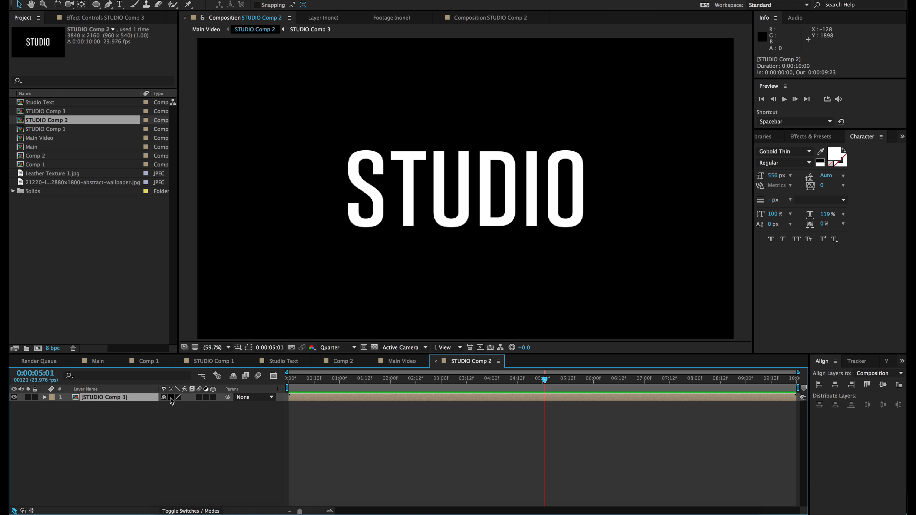
{"action": "left_click", "coordinate": [213, 397]}
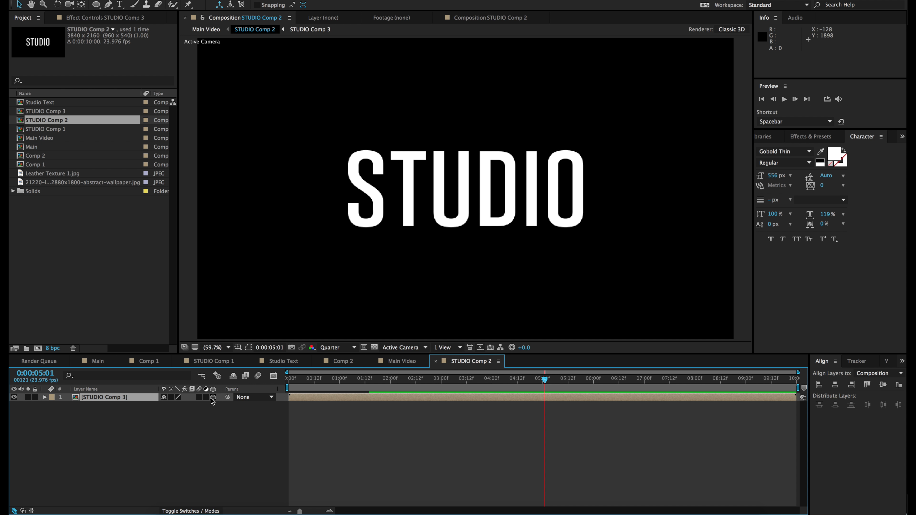
Draw a closed triangular Pen tool mask on the STUDIO Comp 3 layer, running from the D's left stem to two points above the text.
{"action": "scroll", "coordinate": [422, 221], "scroll_direction": "down", "scroll_amount": 2}
{"action": "scroll", "coordinate": [422, 220], "scroll_direction": "up", "scroll_amount": 3}
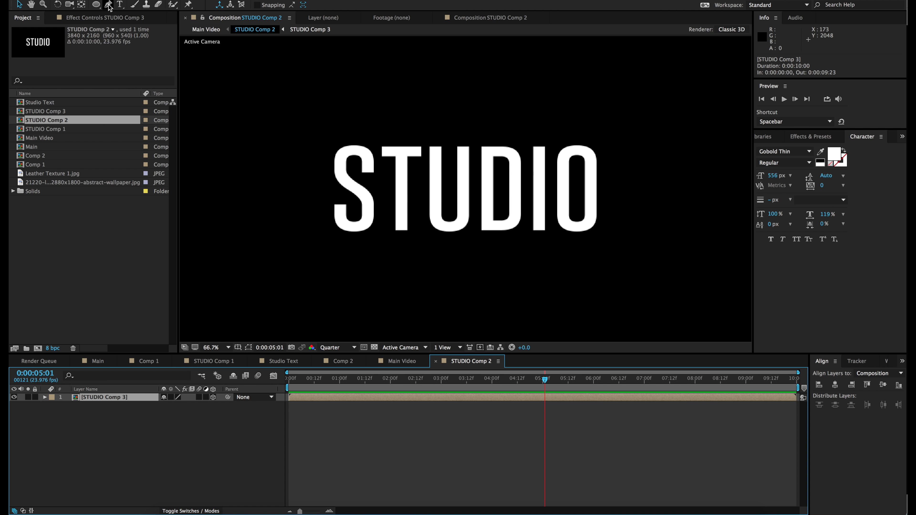
{"action": "left_click", "coordinate": [216, 347]}
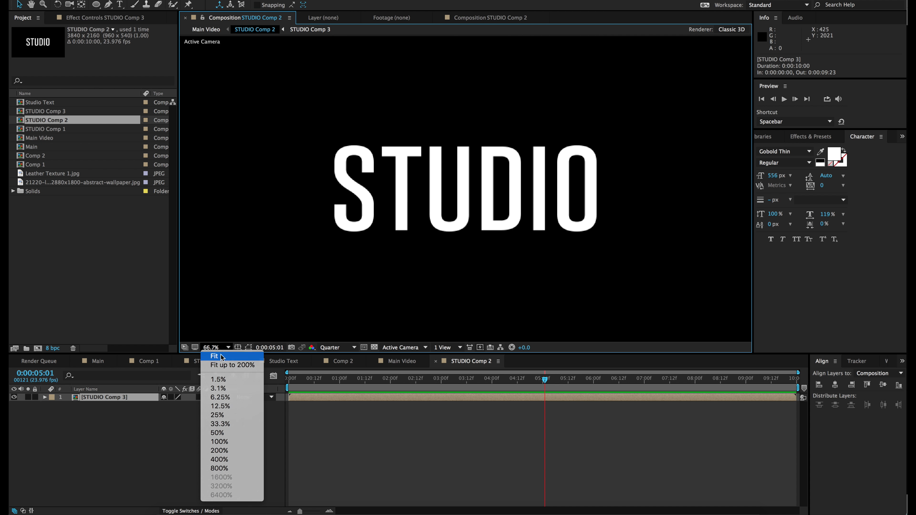
{"action": "left_click", "coordinate": [221, 356]}
{"action": "scroll", "coordinate": [488, 189], "scroll_direction": "down", "scroll_amount": 2}
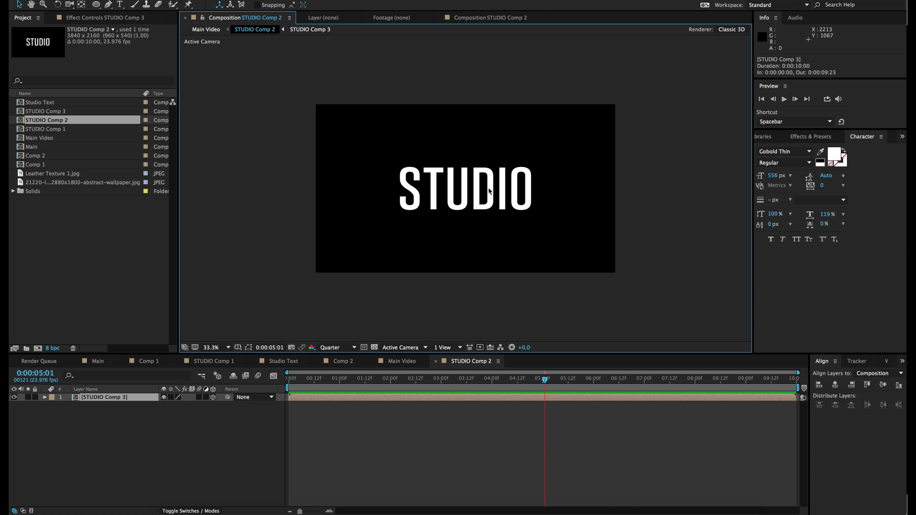
{"action": "left_click", "coordinate": [218, 347]}
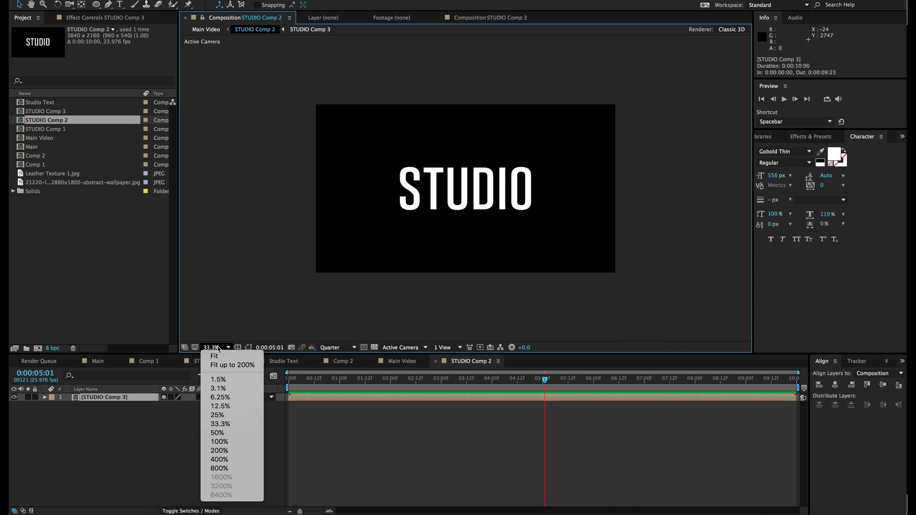
{"action": "left_click", "coordinate": [218, 433]}
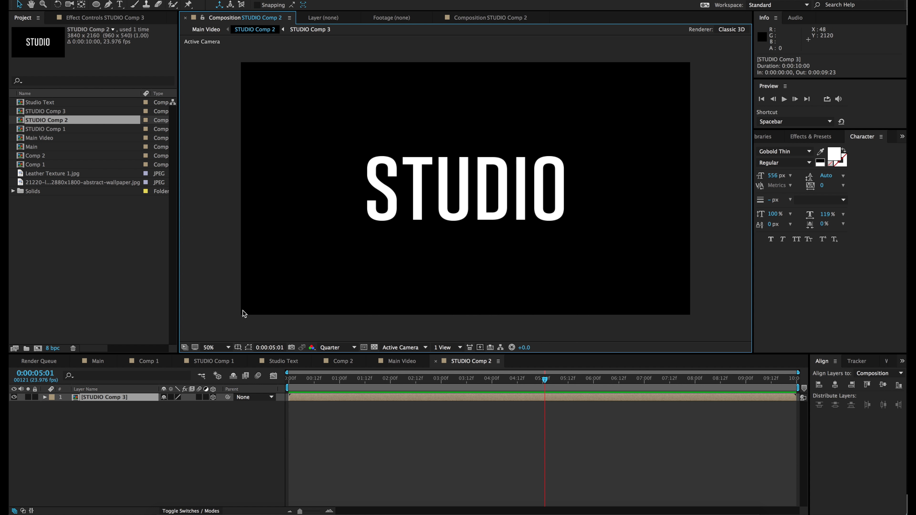
{"action": "left_click", "coordinate": [108, 4]}
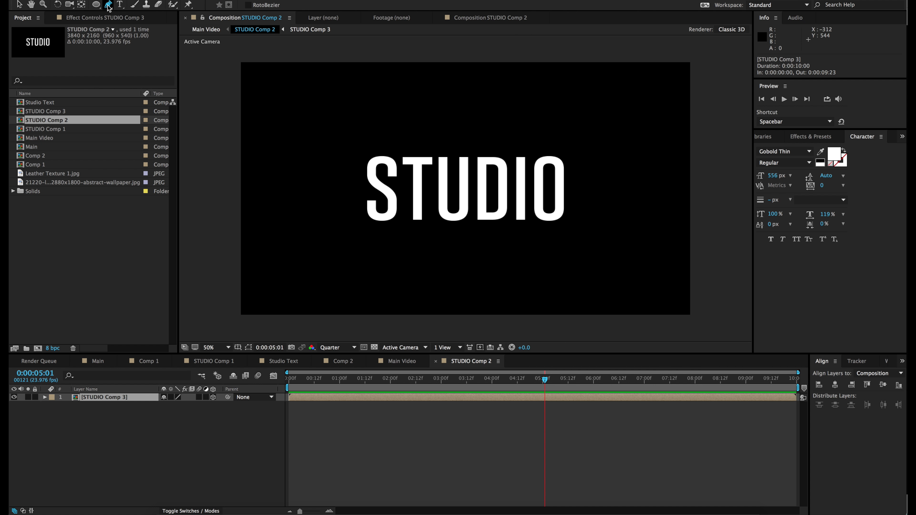
{"action": "left_click", "coordinate": [482, 189]}
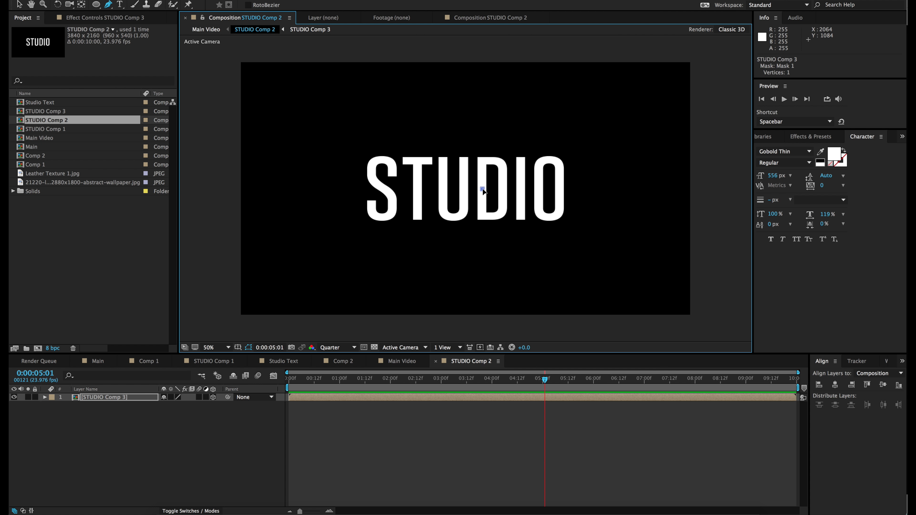
{"action": "left_click", "coordinate": [484, 117]}
{"action": "left_click", "coordinate": [541, 126]}
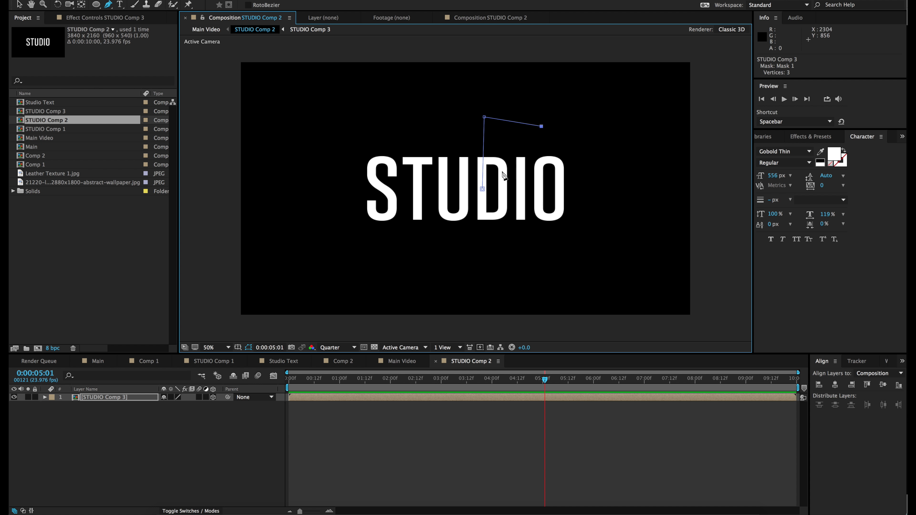
{"action": "left_click", "coordinate": [483, 189]}
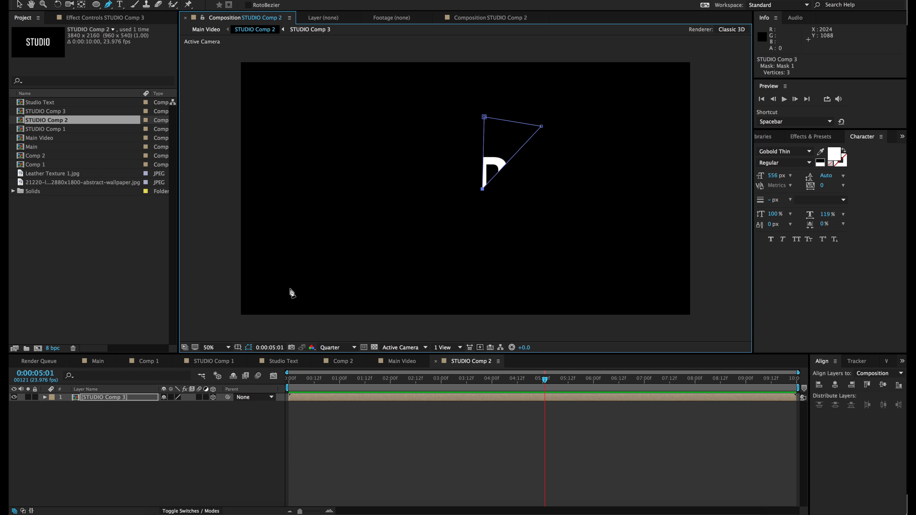
Duplicate the masked STUDIO Comp 3 layer and move the copy's upper-left mask vertex down onto the letter O.
{"action": "left_click", "coordinate": [123, 398]}
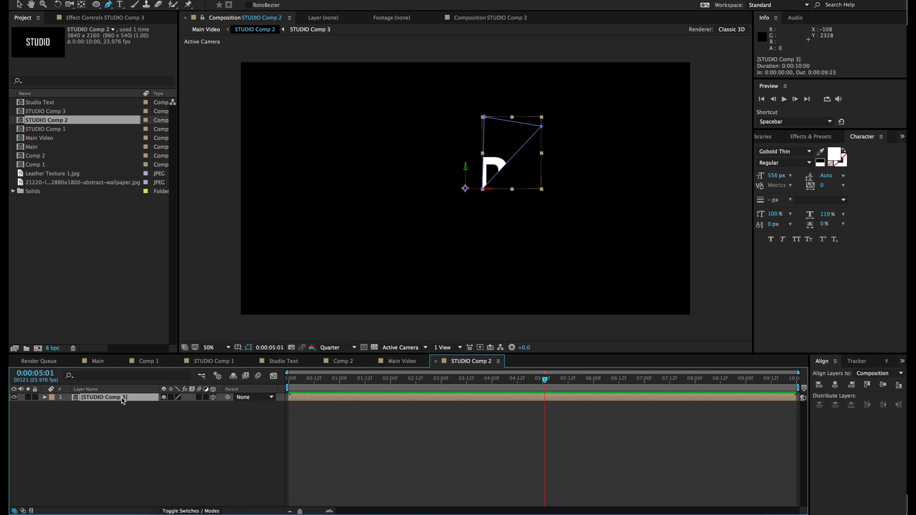
{"action": "key", "text": "ctrl+d"}
{"action": "left_click", "coordinate": [19, 5]}
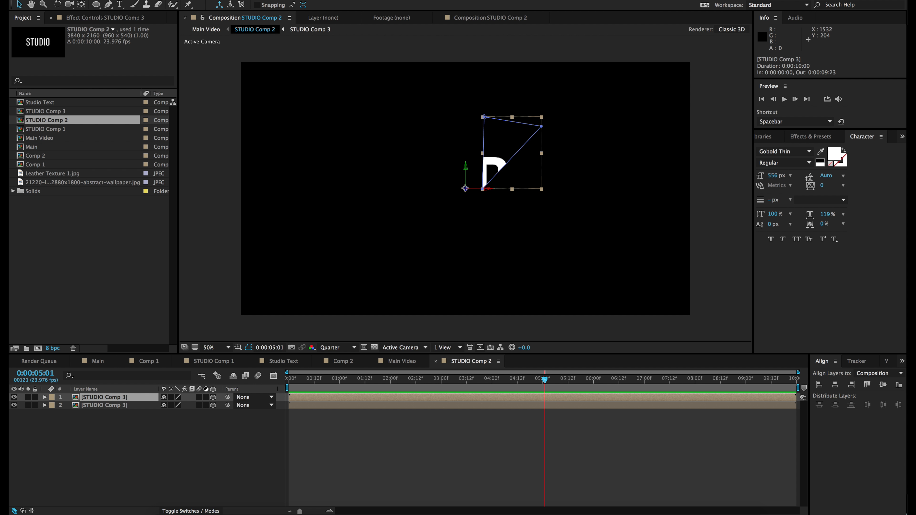
{"action": "left_click_drag", "start_coordinate": [484, 117], "coordinate": [550, 197]}
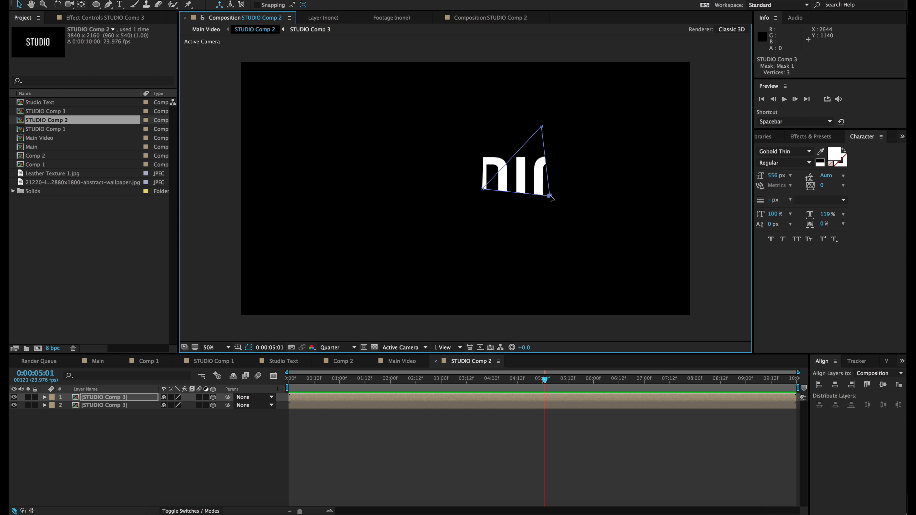
Reveal the mask properties of the top STUDIO Comp 3 layer and delete the extra Mask 2.
{"action": "left_click", "coordinate": [116, 399]}
{"action": "key", "text": "m"}
{"action": "key", "text": "m"}
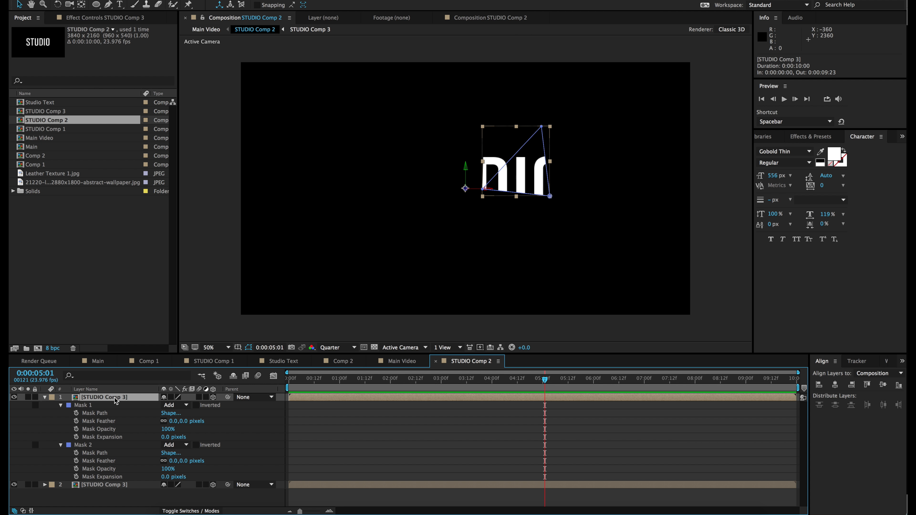
{"action": "left_click", "coordinate": [87, 445]}
{"action": "key", "text": "Delete"}
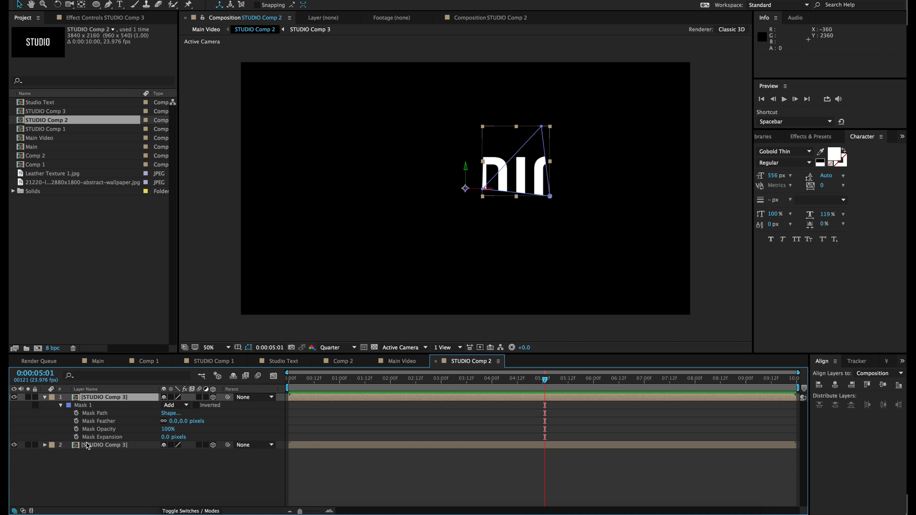
Duplicate the top layer twice, reshaping one triangular mask to end below the O and the other to extend right of the O.
{"action": "key", "text": "ctrl+d"}
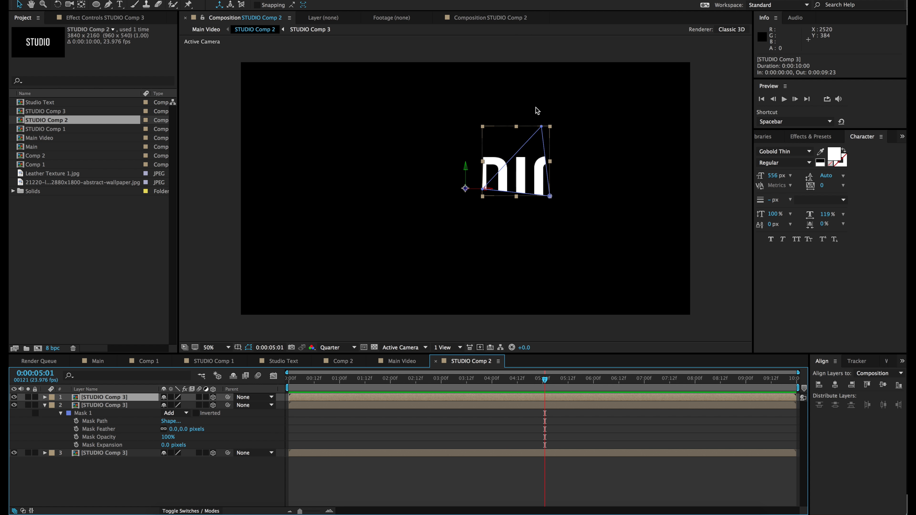
{"action": "left_click_drag", "start_coordinate": [542, 127], "coordinate": [561, 242]}
{"action": "left_click", "coordinate": [123, 398]}
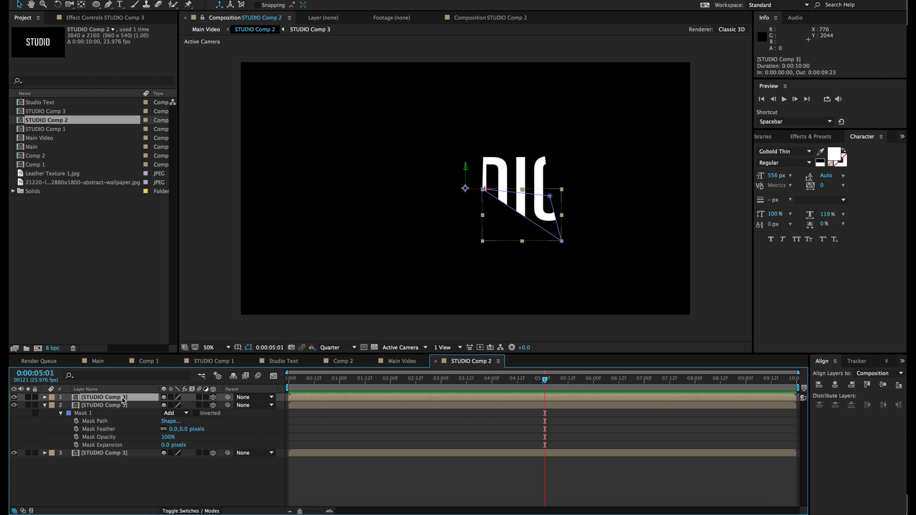
{"action": "key", "text": "ctrl+d"}
{"action": "left_click_drag", "start_coordinate": [483, 189], "coordinate": [612, 146]}
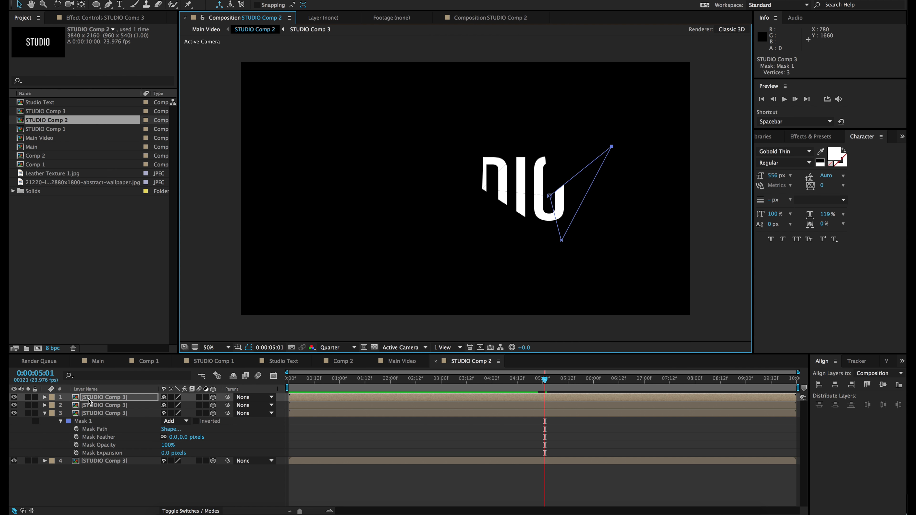
Duplicate the top layer again and move the mask vertex below the O to a point above the I.
{"action": "left_click", "coordinate": [98, 397]}
{"action": "key", "text": "ctrl+d"}
{"action": "left_click_drag", "start_coordinate": [562, 238], "coordinate": [529, 96]}
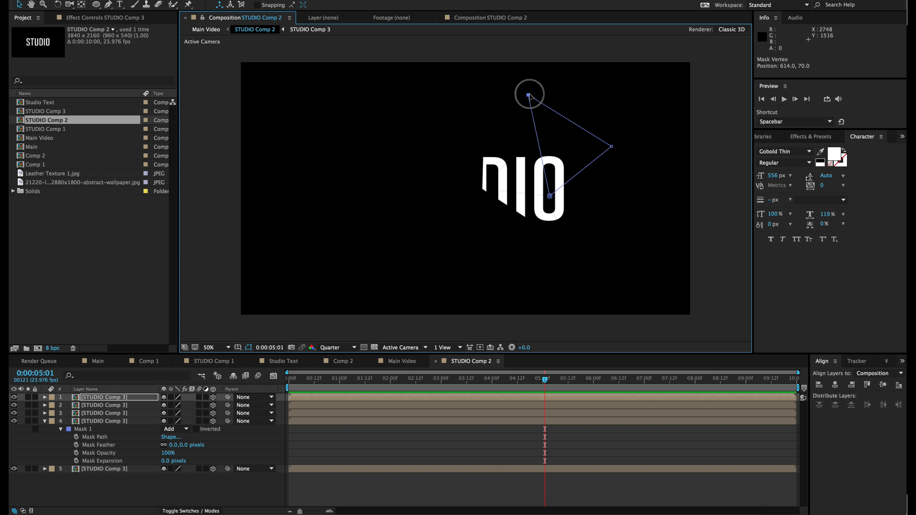
Duplicate the layer masking the lower DIO area and move the copy's vertex from the O to below the S.
{"action": "left_click", "coordinate": [112, 399]}
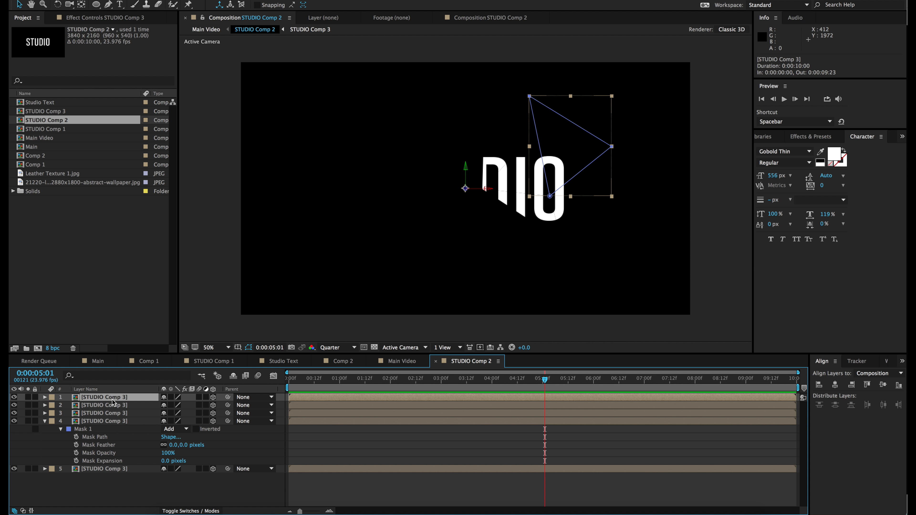
{"action": "left_click", "coordinate": [113, 414]}
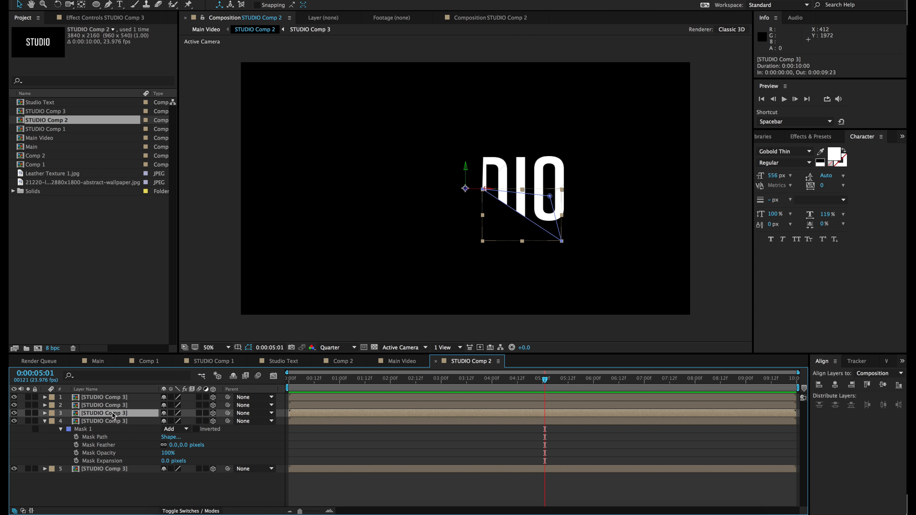
{"action": "key", "text": "ctrl+d"}
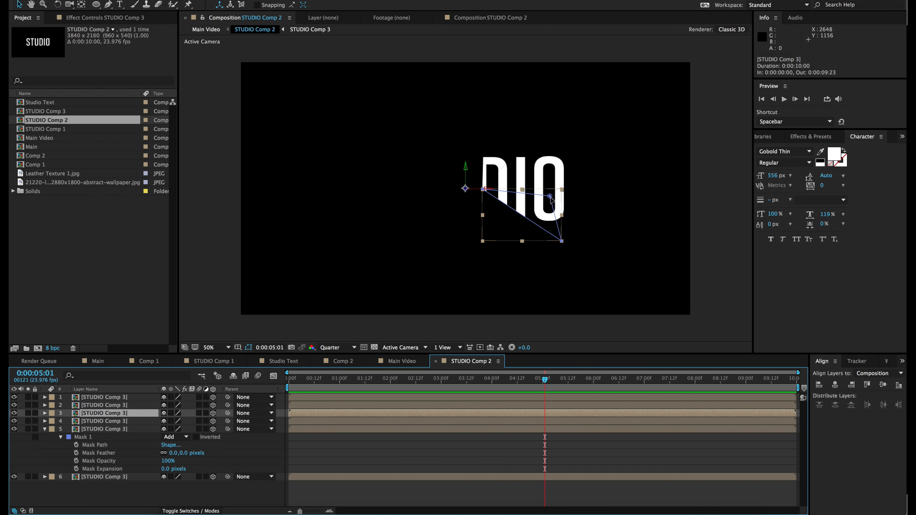
{"action": "left_click", "coordinate": [493, 237]}
{"action": "left_click_drag", "start_coordinate": [493, 237], "coordinate": [357, 282]}
Create two more copies of that layer, moving one mask's right vertex onto the U and the other's lower-left vertex above the UD gap.
{"action": "left_click", "coordinate": [110, 414]}
{"action": "key", "text": "ctrl+d"}
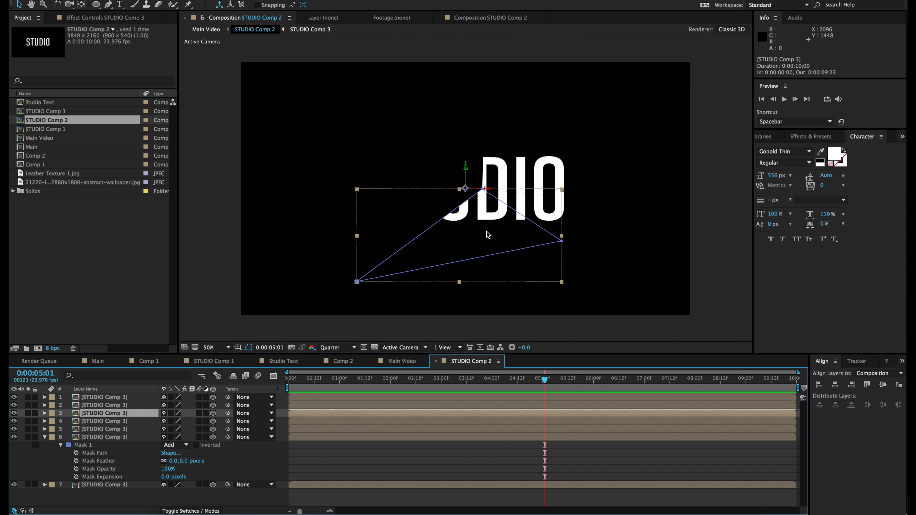
{"action": "left_click_drag", "start_coordinate": [561, 241], "coordinate": [456, 181]}
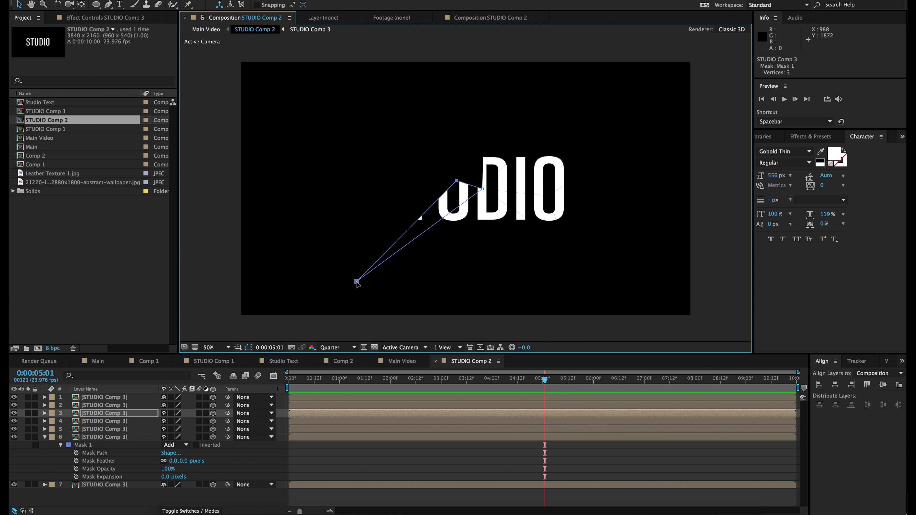
{"action": "left_click", "coordinate": [116, 415]}
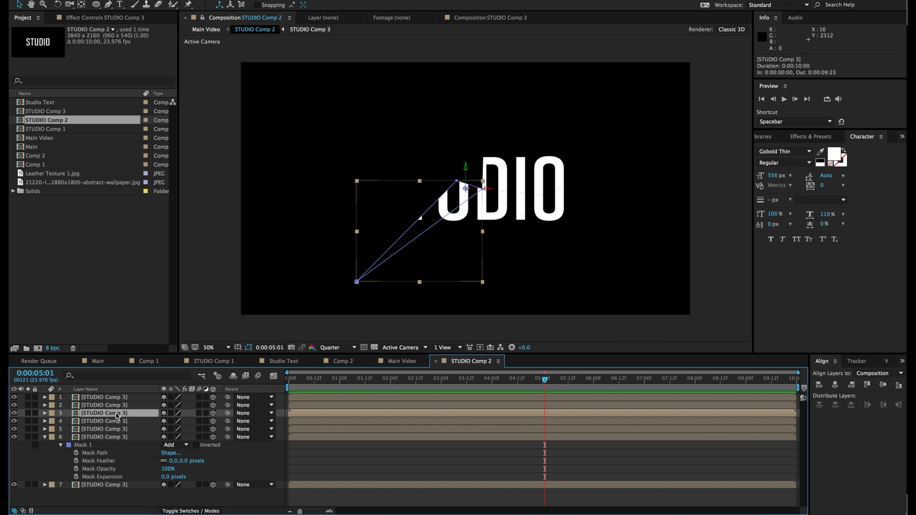
{"action": "key", "text": "ctrl+d"}
{"action": "left_click_drag", "start_coordinate": [357, 281], "coordinate": [485, 143]}
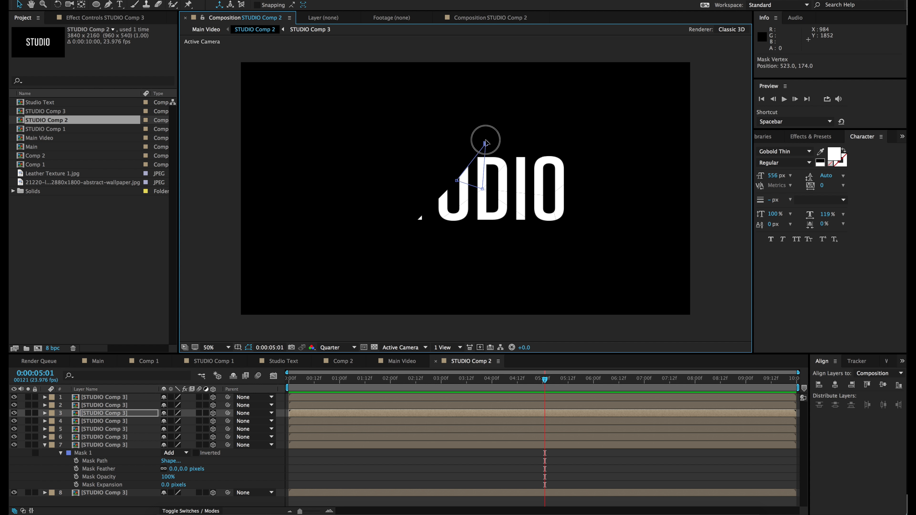
Duplicate the layer masking the upper U and move the copy's vertex on the D to the top of the T.
{"action": "left_click", "coordinate": [103, 414]}
{"action": "key", "text": "ctrl+d"}
{"action": "left_click_drag", "start_coordinate": [483, 189], "coordinate": [413, 152]}
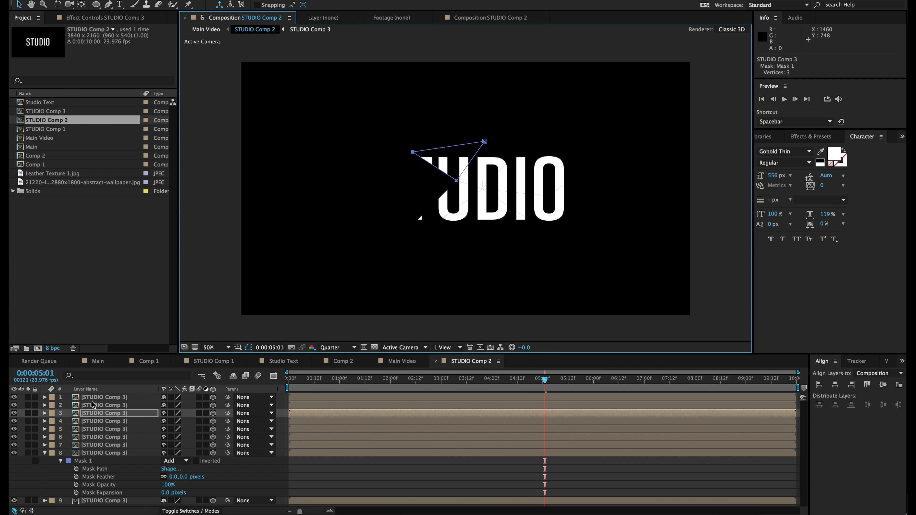
Make two more copies of the shard over the top of the T and U, moving one vertex from the D to the ST gap, another below it.
{"action": "left_click", "coordinate": [107, 414]}
{"action": "key", "text": "ctrl+d"}
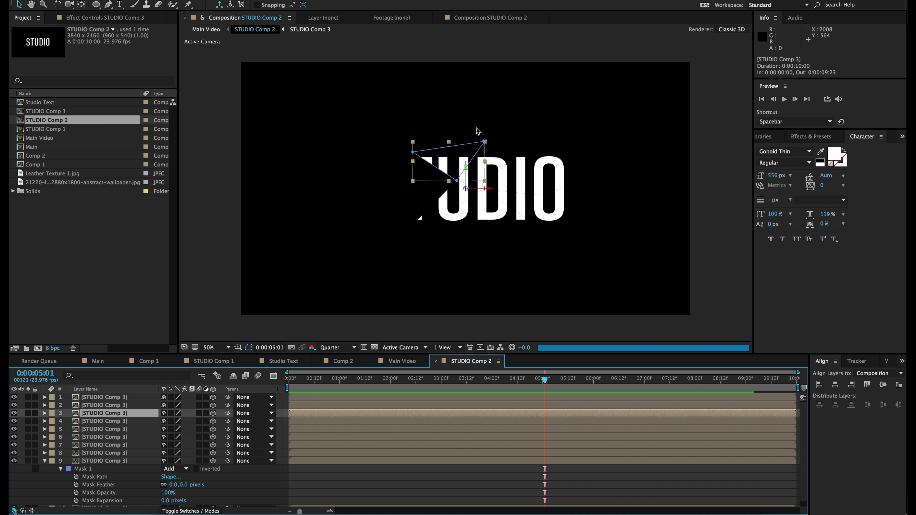
{"action": "left_click_drag", "start_coordinate": [485, 141], "coordinate": [405, 187]}
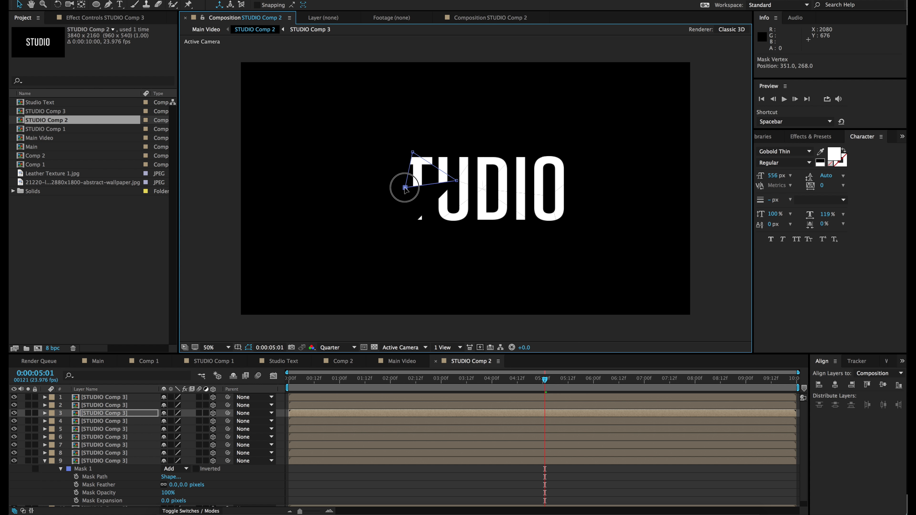
{"action": "left_click", "coordinate": [107, 413]}
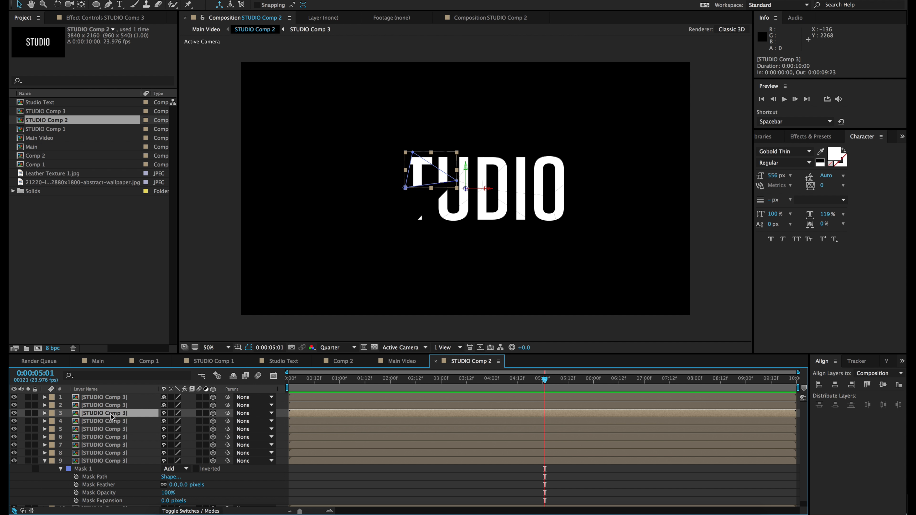
{"action": "key", "text": "ctrl+d"}
{"action": "left_click_drag", "start_coordinate": [412, 152], "coordinate": [407, 238]}
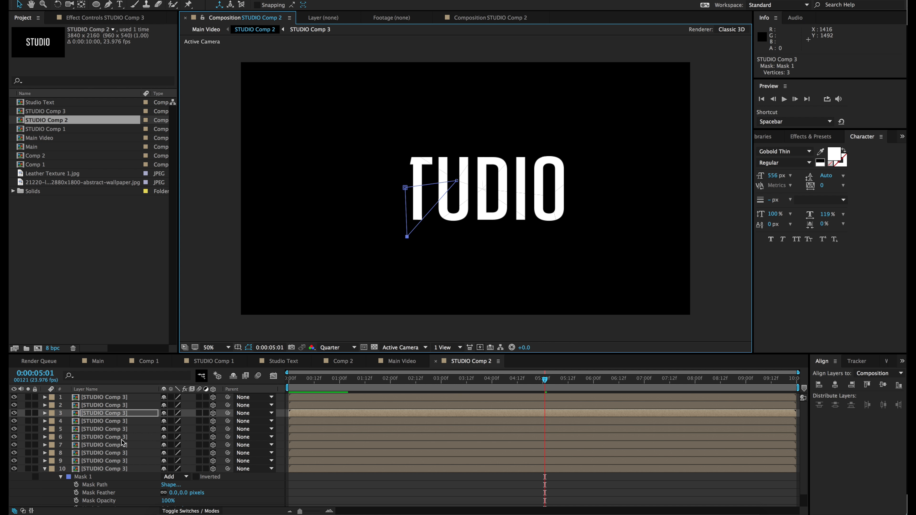
Make two further copies, moving the vertex on the U beyond the S's lower-left side and the one below the ST gap to the S's upper left.
{"action": "left_click", "coordinate": [119, 414]}
{"action": "key", "text": "ctrl+d"}
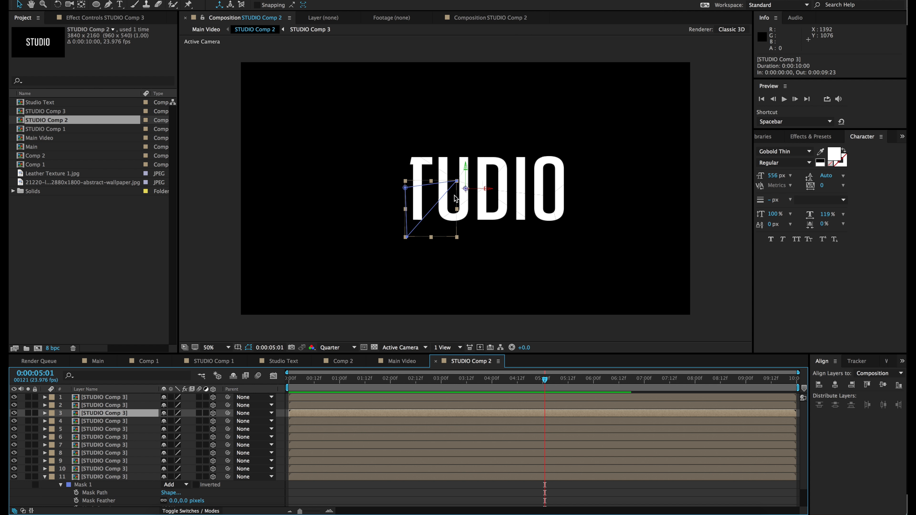
{"action": "left_click_drag", "start_coordinate": [456, 181], "coordinate": [336, 217]}
{"action": "left_click", "coordinate": [119, 413]}
{"action": "key", "text": "super+d"}
{"action": "left_click_drag", "start_coordinate": [406, 237], "coordinate": [347, 167]}
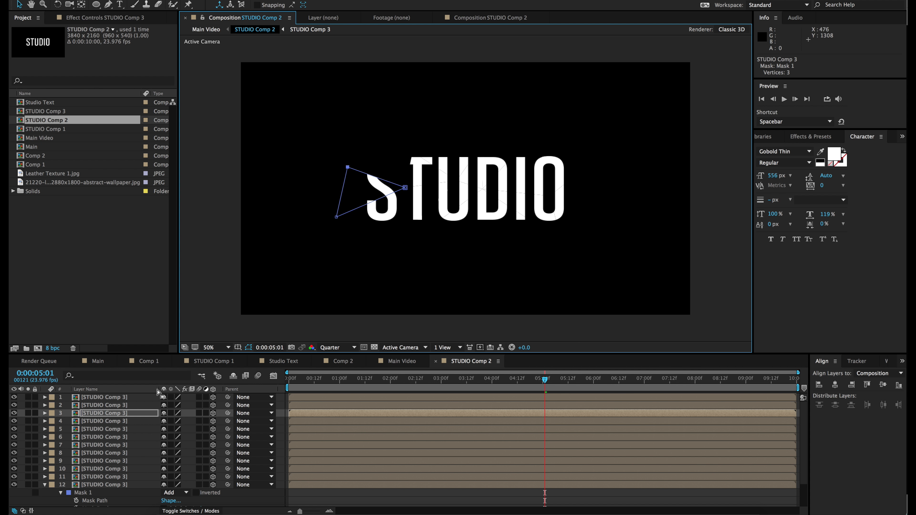
Duplicate the layer masking the middle of the S and move the copy's lower-left vertex above the T, then deselect it.
{"action": "left_click", "coordinate": [117, 414]}
{"action": "key", "text": "super+d"}
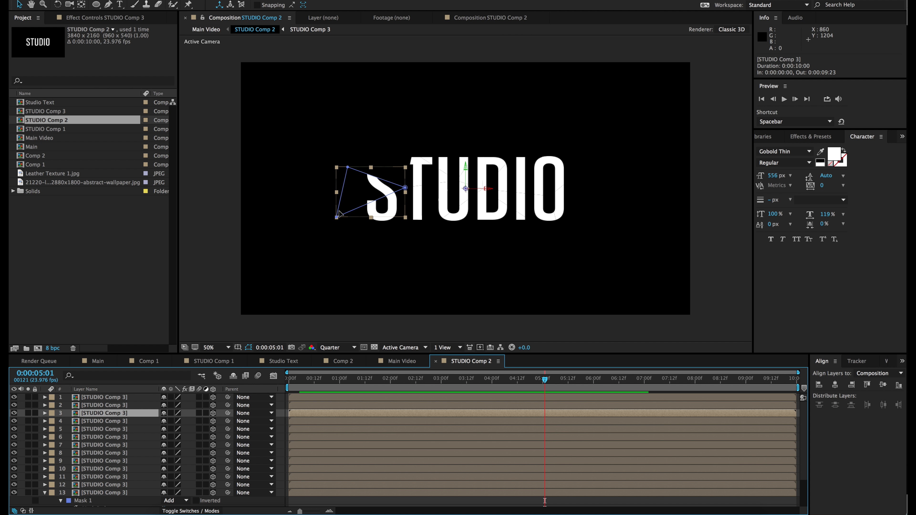
{"action": "left_click_drag", "start_coordinate": [336, 217], "coordinate": [427, 120]}
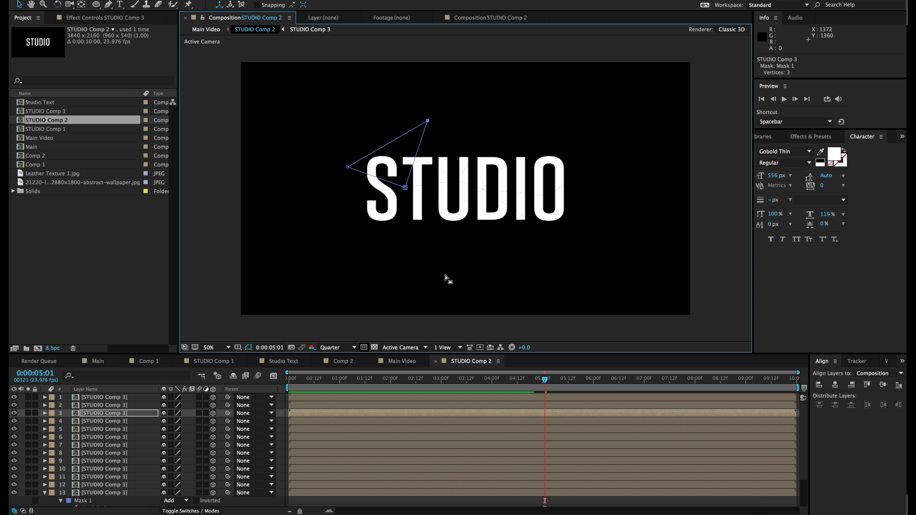
{"action": "left_click", "coordinate": [350, 502]}
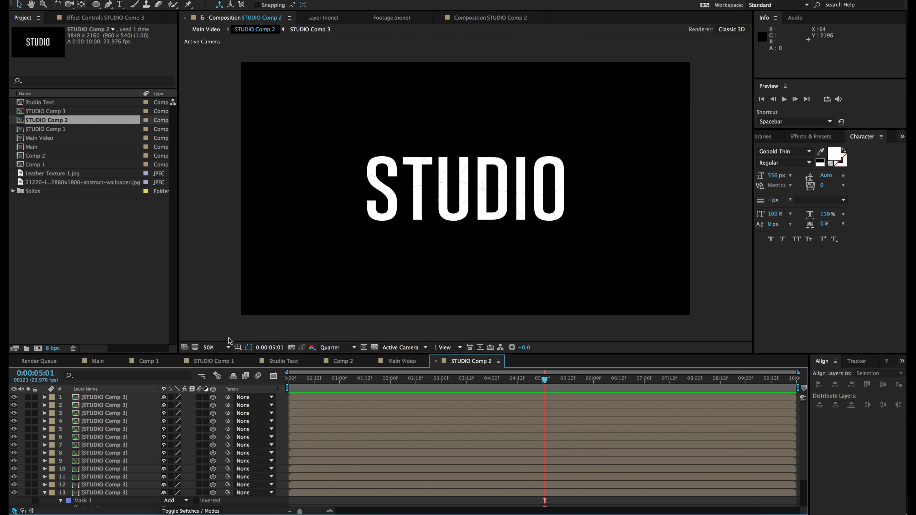
Set the preview resolution to Full and examine the seams between the shards up close.
{"action": "left_click", "coordinate": [216, 347]}
{"action": "left_click", "coordinate": [220, 441]}
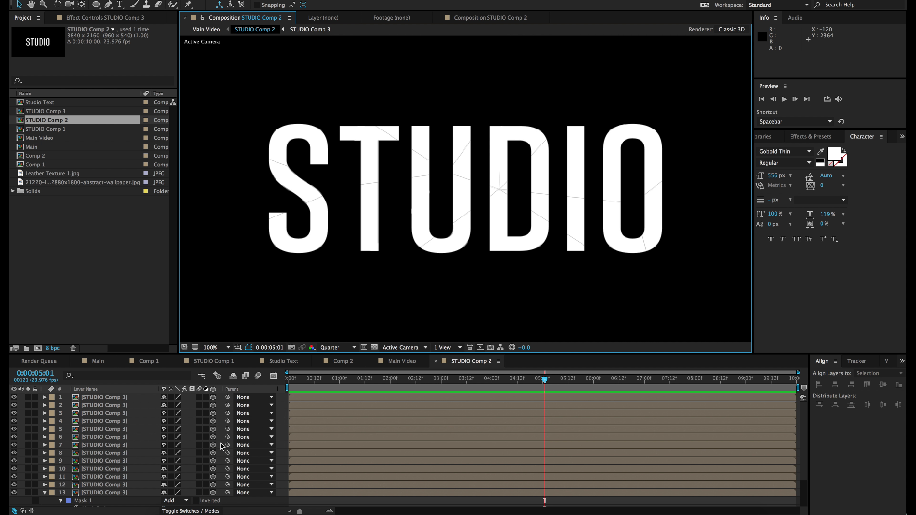
{"action": "key", "text": "period"}
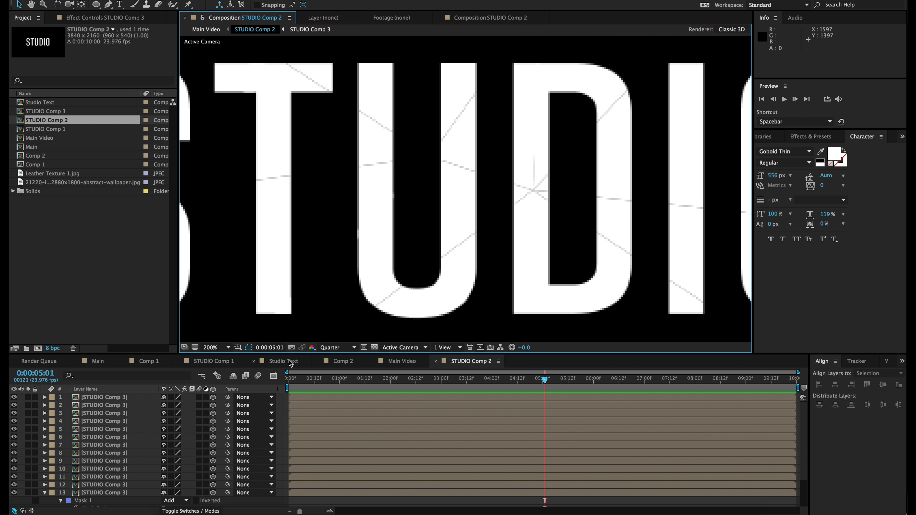
{"action": "left_click", "coordinate": [338, 347]}
{"action": "left_click", "coordinate": [338, 369]}
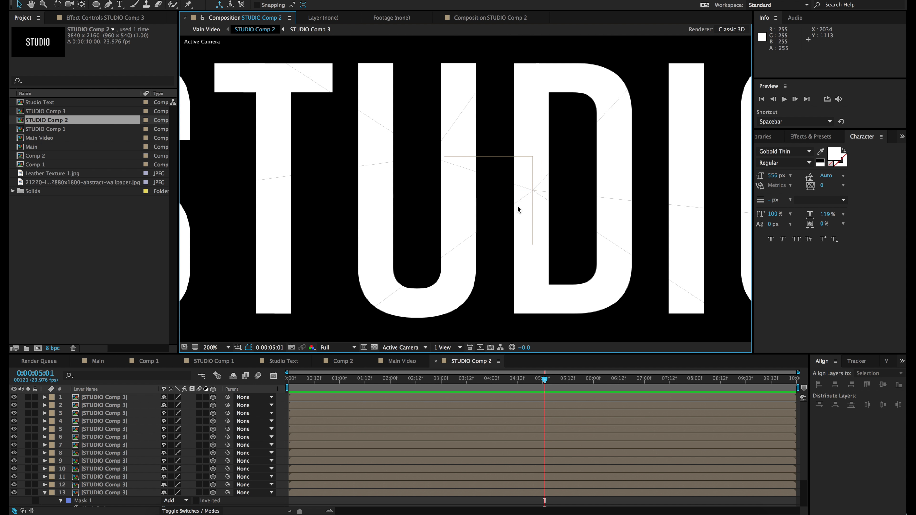
{"action": "key", "text": "period"}
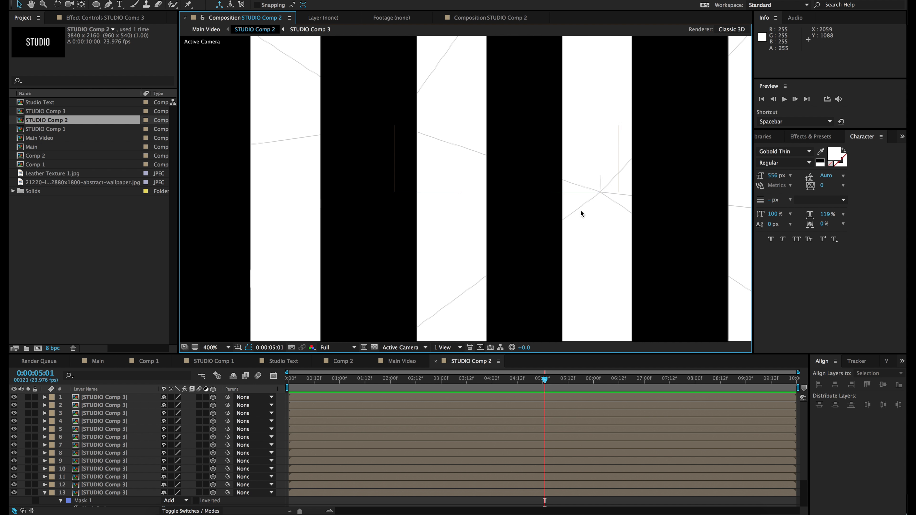
{"action": "key", "text": "comma"}
{"action": "key", "text": "comma"}
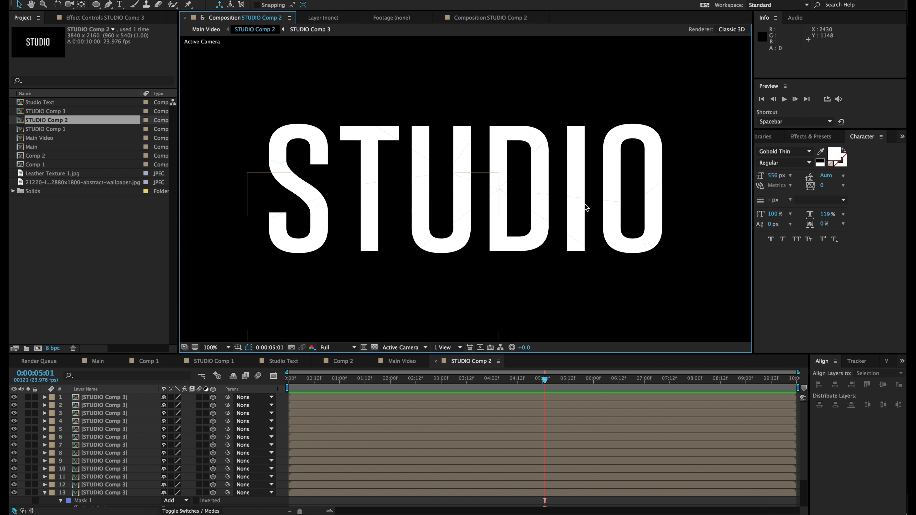
{"action": "key", "text": "period"}
Reveal the mask properties of all shard layers.
{"action": "left_click", "coordinate": [114, 421]}
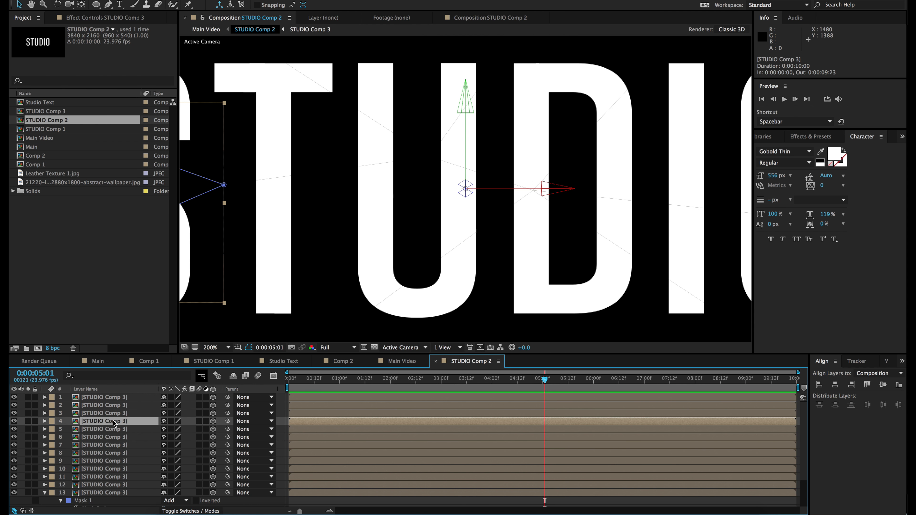
{"action": "key", "text": "ctrl+a"}
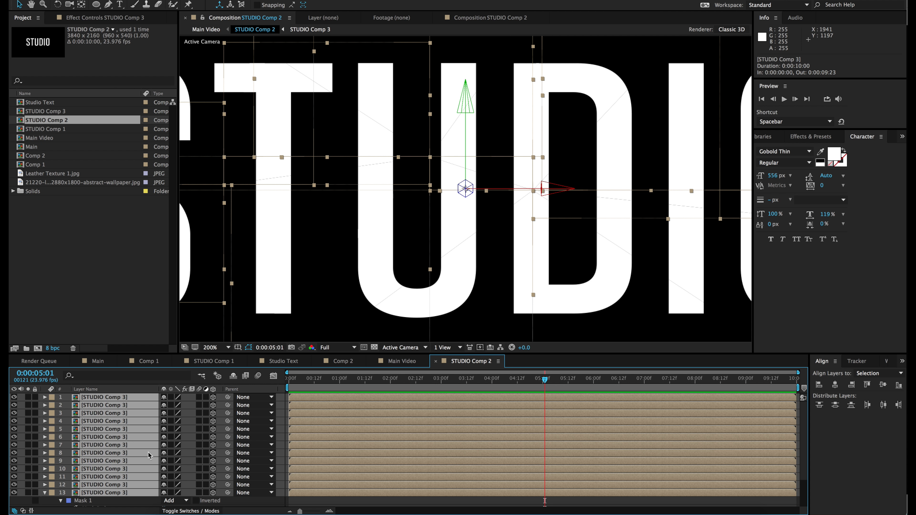
{"action": "key", "text": "m"}
{"action": "key", "text": "m"}
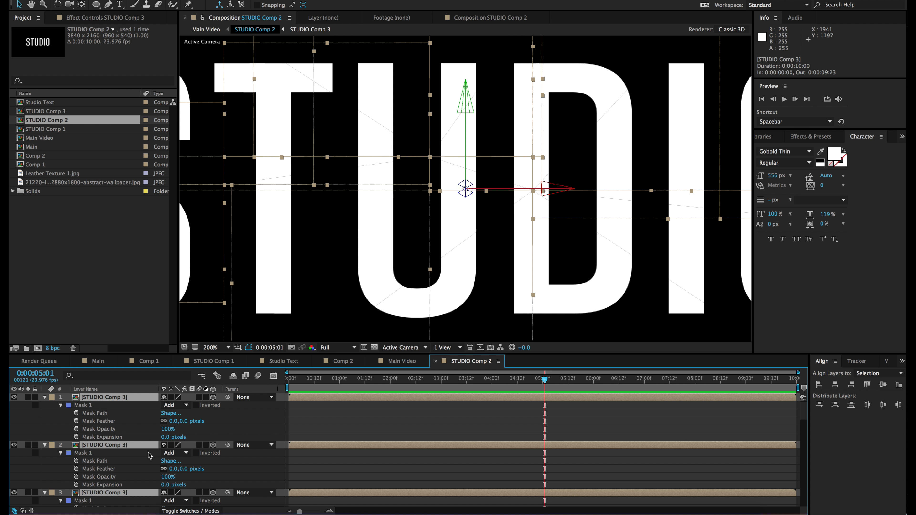
Try mask expansions of 6 pixels on layer 2 and of 5 and 2 pixels on layer 1.
{"action": "left_click", "coordinate": [164, 485]}
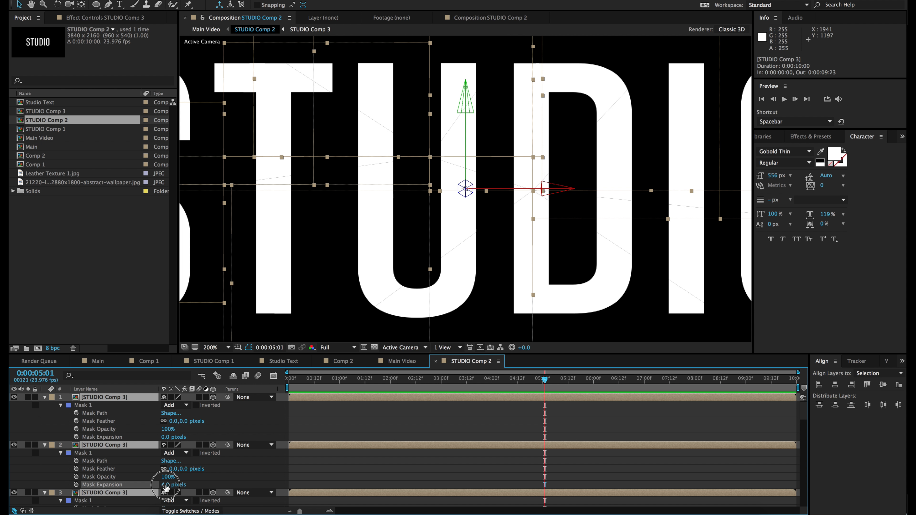
{"action": "left_click_drag", "start_coordinate": [166, 487], "coordinate": [167, 488]}
{"action": "left_click", "coordinate": [169, 437]}
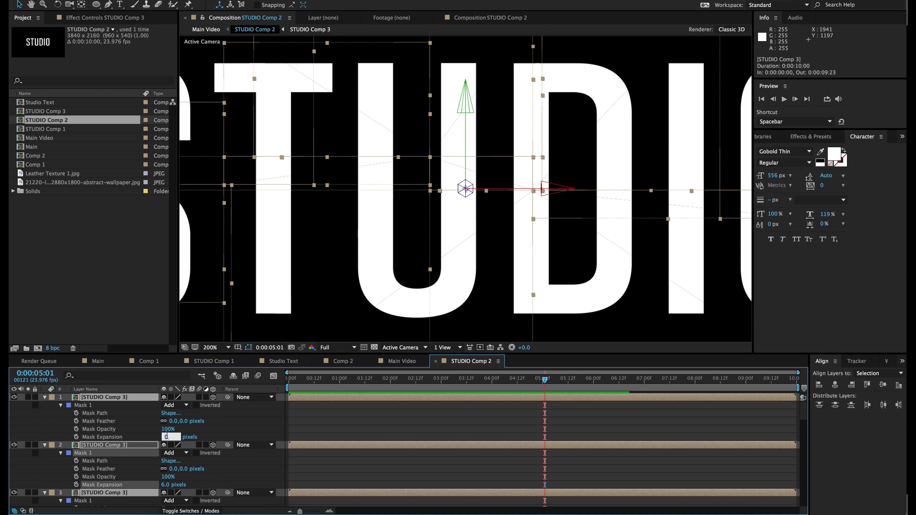
{"action": "type", "text": "5"}
{"action": "key", "text": "Return"}
{"action": "left_click", "coordinate": [167, 437]}
{"action": "type", "text": "2"}
{"action": "key", "text": "Return"}
Set the mask expansion of layers 1 and 2 to 4 pixels.
{"action": "scroll", "coordinate": [167, 437], "scroll_direction": "down", "scroll_amount": 1}
{"action": "scroll", "coordinate": [166, 429], "scroll_direction": "down", "scroll_amount": 1}
{"action": "left_click", "coordinate": [165, 421]}
{"action": "type", "text": "4"}
{"action": "key", "text": "Return"}
{"action": "key", "text": "F2"}
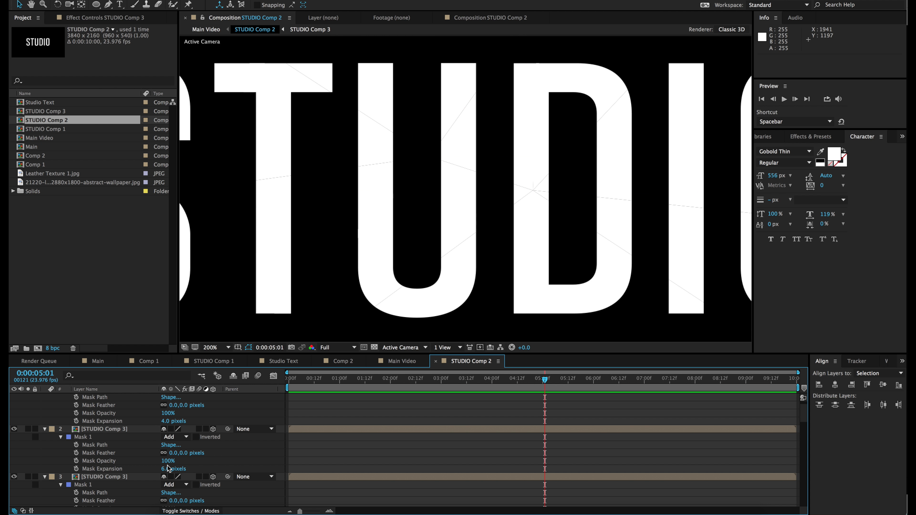
{"action": "left_click", "coordinate": [165, 469]}
{"action": "type", "text": "4"}
{"action": "key", "text": "Return"}
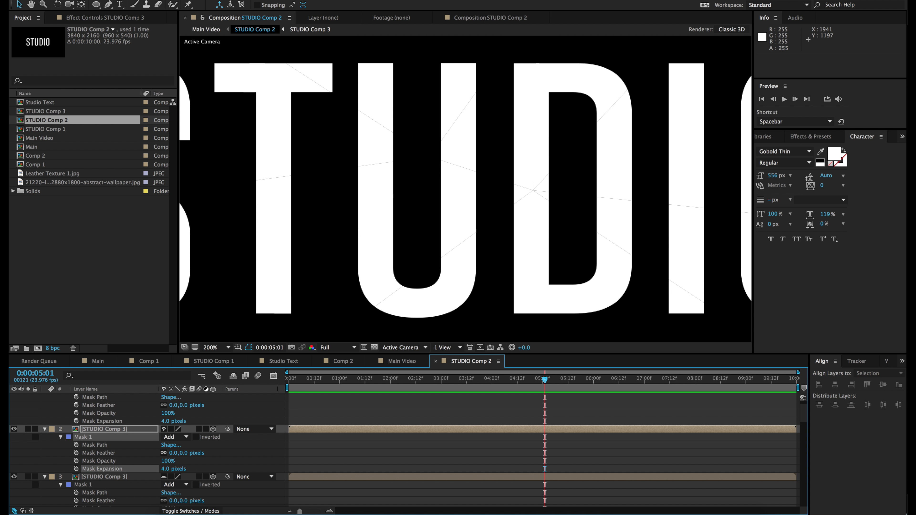
Set the mask expansion of layers 3, 4 and 5 to 4 pixels.
{"action": "scroll", "coordinate": [167, 479], "scroll_direction": "down", "scroll_amount": 2}
{"action": "left_click", "coordinate": [173, 484]}
{"action": "type", "text": "4"}
{"action": "key", "text": "Return"}
{"action": "scroll", "coordinate": [163, 496], "scroll_direction": "down", "scroll_amount": 2}
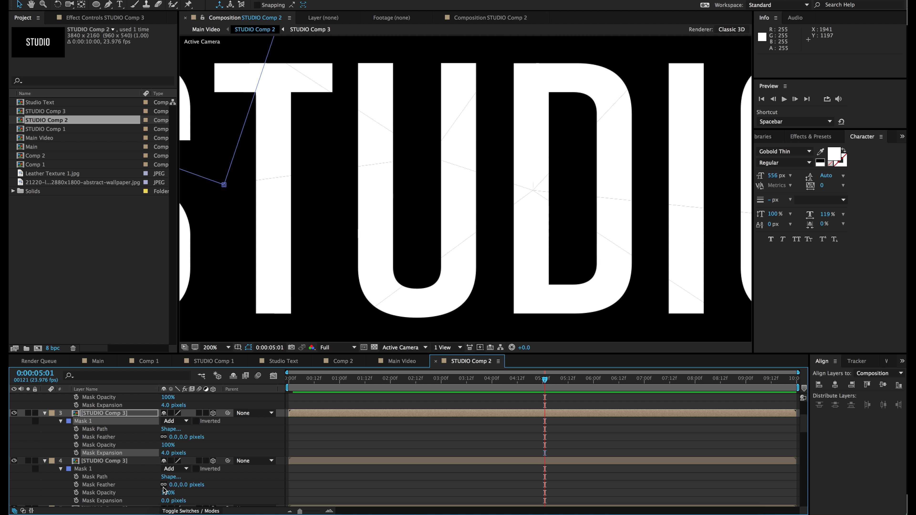
{"action": "left_click", "coordinate": [166, 501]}
{"action": "type", "text": "4"}
{"action": "key", "text": "Return"}
{"action": "scroll", "coordinate": [167, 501], "scroll_direction": "down", "scroll_amount": 2}
{"action": "left_click", "coordinate": [167, 469]}
{"action": "type", "text": "4"}
{"action": "key", "text": "Return"}
Set the mask expansion of layers 6, 7 and 8 to 4 pixels.
{"action": "scroll", "coordinate": [167, 502], "scroll_direction": "down", "scroll_amount": 2}
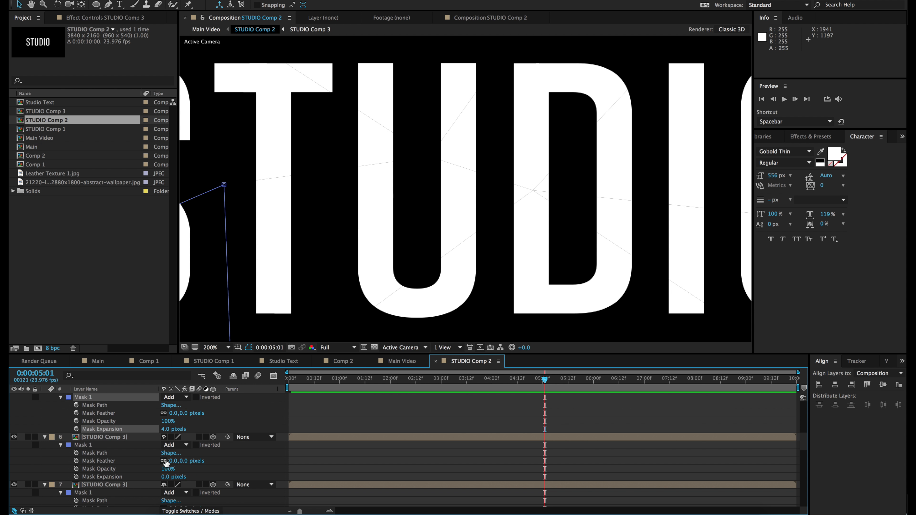
{"action": "left_click", "coordinate": [173, 476]}
{"action": "type", "text": "4"}
{"action": "key", "text": "Return"}
{"action": "scroll", "coordinate": [166, 501], "scroll_direction": "down", "scroll_amount": 2}
{"action": "left_click", "coordinate": [174, 484]}
{"action": "type", "text": "4"}
{"action": "key", "text": "Return"}
{"action": "scroll", "coordinate": [167, 501], "scroll_direction": "down", "scroll_amount": 2}
{"action": "left_click", "coordinate": [166, 492]}
{"action": "type", "text": "4"}
{"action": "key", "text": "Return"}
Set the mask expansion of layers 9 and 10 to 4 pixels.
{"action": "scroll", "coordinate": [166, 502], "scroll_direction": "down", "scroll_amount": 2}
{"action": "scroll", "coordinate": [166, 501], "scroll_direction": "down", "scroll_amount": 2}
{"action": "left_click", "coordinate": [173, 477]}
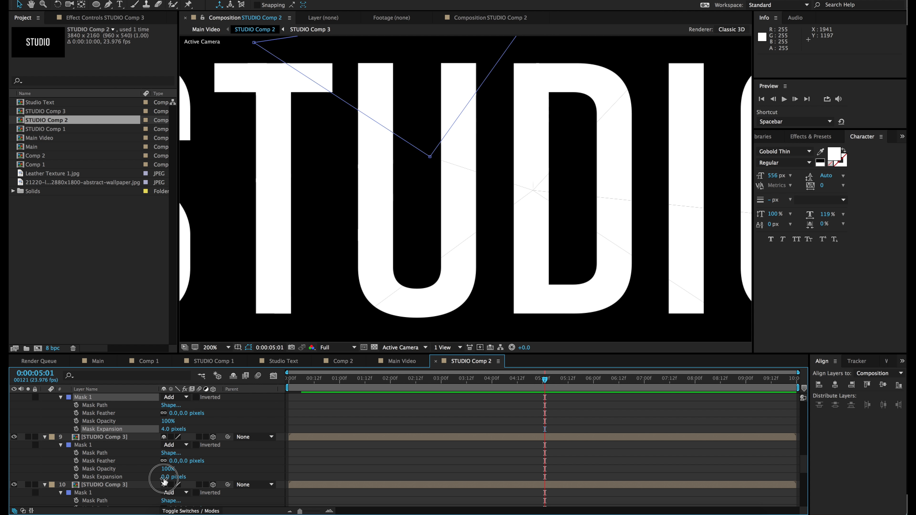
{"action": "type", "text": "4"}
{"action": "key", "text": "Return"}
{"action": "scroll", "coordinate": [166, 501], "scroll_direction": "down", "scroll_amount": 1}
{"action": "scroll", "coordinate": [167, 501], "scroll_direction": "down", "scroll_amount": 2}
{"action": "left_click", "coordinate": [168, 477]}
{"action": "type", "text": "4"}
{"action": "key", "text": "Return"}
Set the mask expansion of the remaining layers, down to layer 14, to 4 pixels.
{"action": "scroll", "coordinate": [168, 477], "scroll_direction": "down", "scroll_amount": 3}
{"action": "scroll", "coordinate": [168, 477], "scroll_direction": "down", "scroll_amount": 4}
{"action": "left_click", "coordinate": [168, 455]}
{"action": "type", "text": "4"}
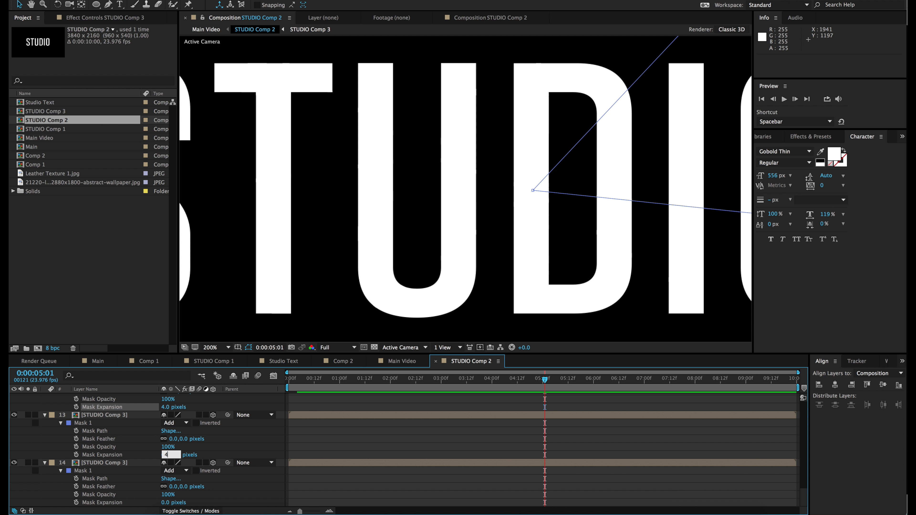
{"action": "key", "text": "Return"}
{"action": "left_click", "coordinate": [168, 502]}
{"action": "type", "text": "4"}
{"action": "key", "text": "Return"}
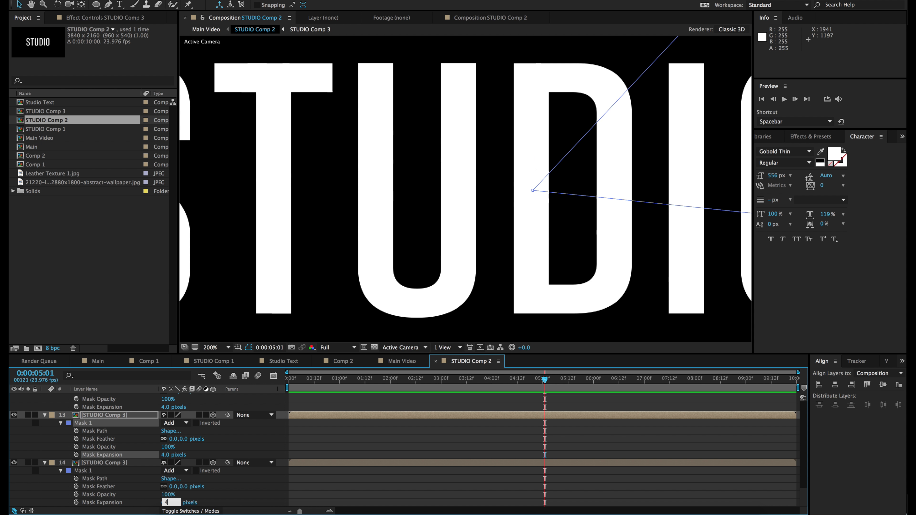
{"action": "left_click", "coordinate": [393, 491]}
Return the composition view to 100% and collapse the mask properties of all layers.
{"action": "key", "text": "slash"}
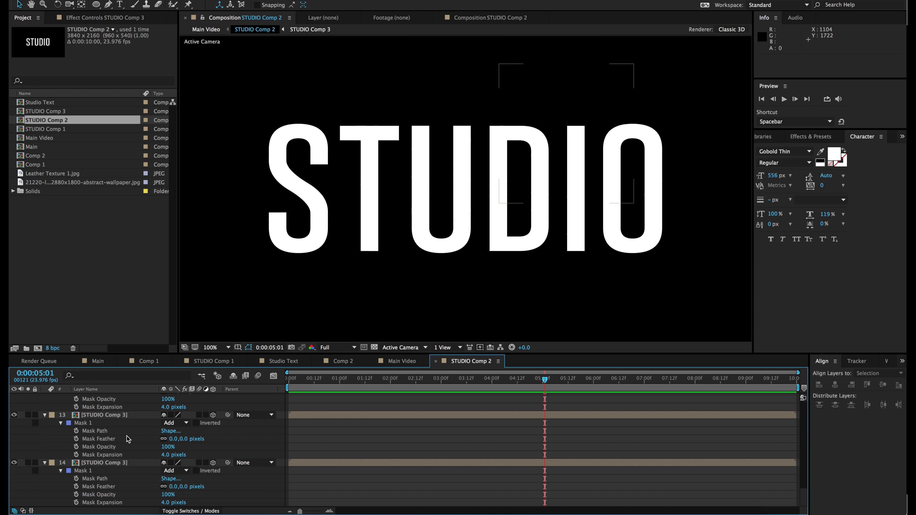
{"action": "key", "text": "ctrl+a"}
{"action": "left_click", "coordinate": [44, 463]}
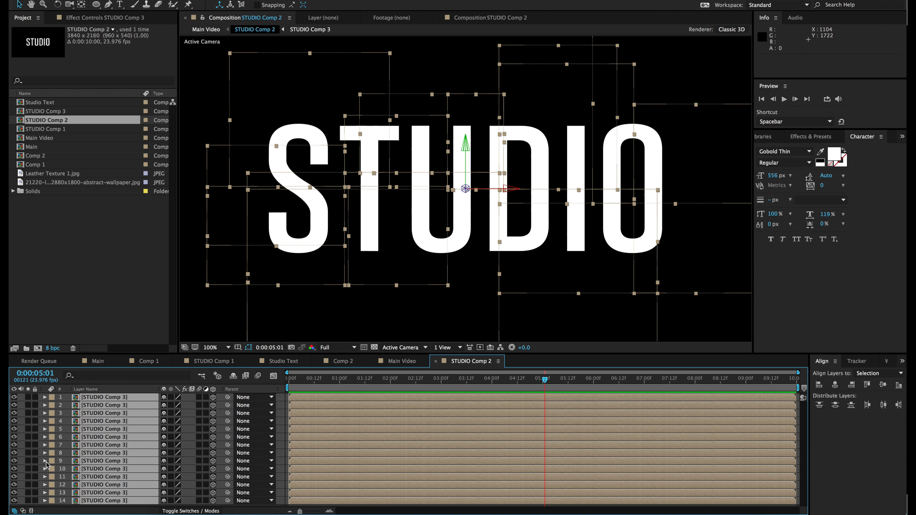
{"action": "left_click", "coordinate": [286, 467]}
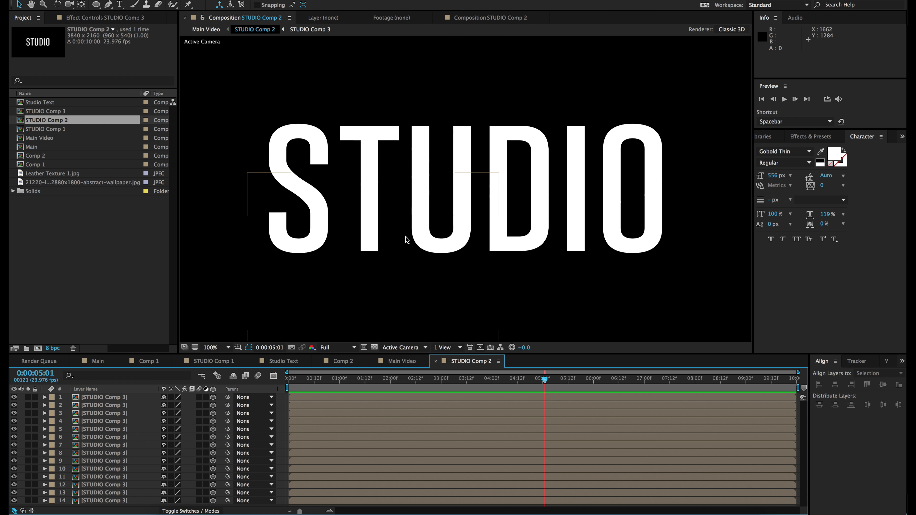
{"action": "key", "text": "comma"}
{"action": "key", "text": "period"}
Add a Position keyframe to all 14 shard layers at 0:00:05:01.
{"action": "left_click", "coordinate": [118, 454]}
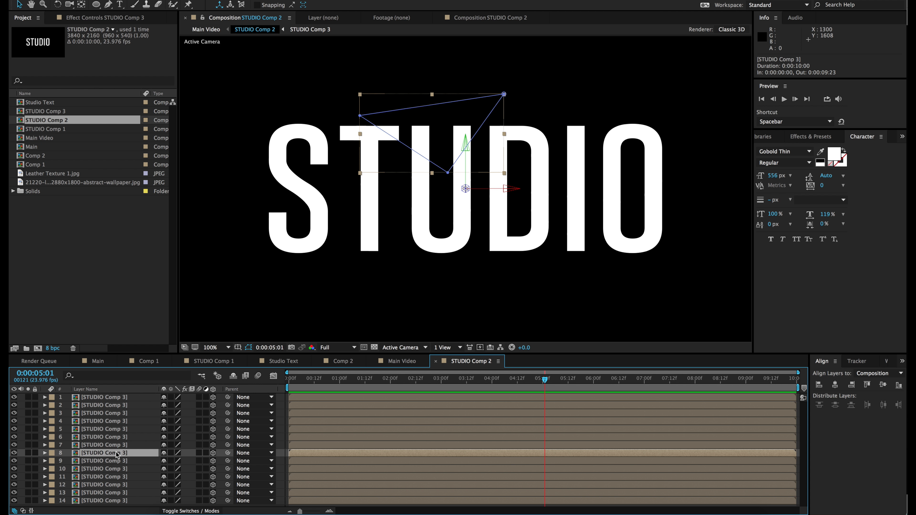
{"action": "key", "text": "ctrl+a"}
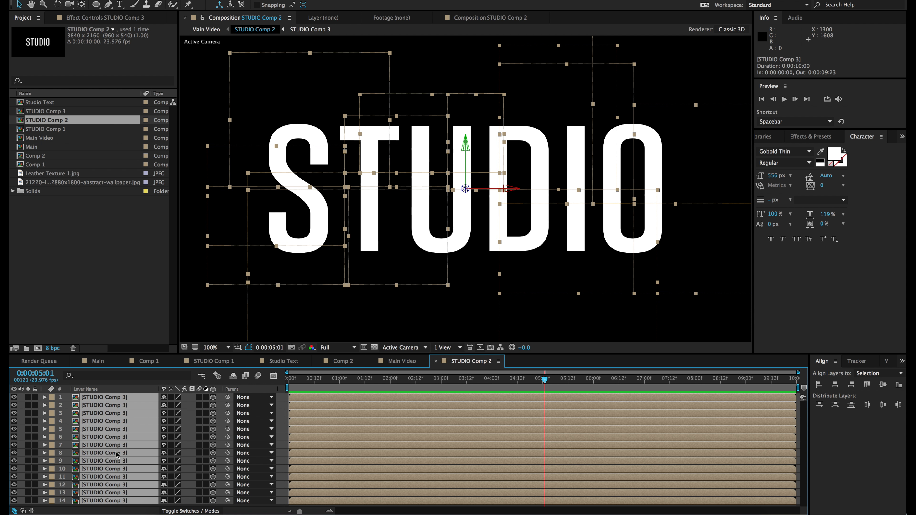
{"action": "key", "text": "alt+shift+p"}
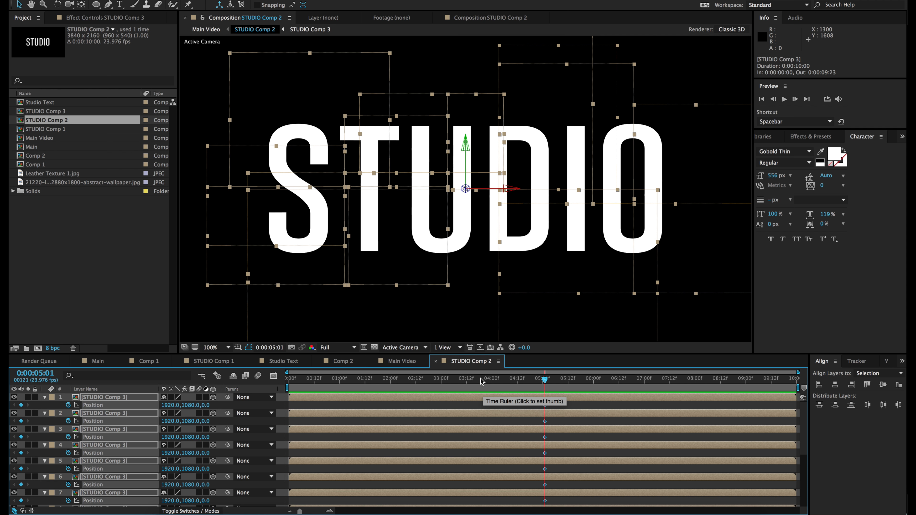
Set the current time to 0:00:00:00 and collapse the Position properties of every shard layer.
{"action": "left_click_drag", "start_coordinate": [482, 380], "coordinate": [284, 387]}
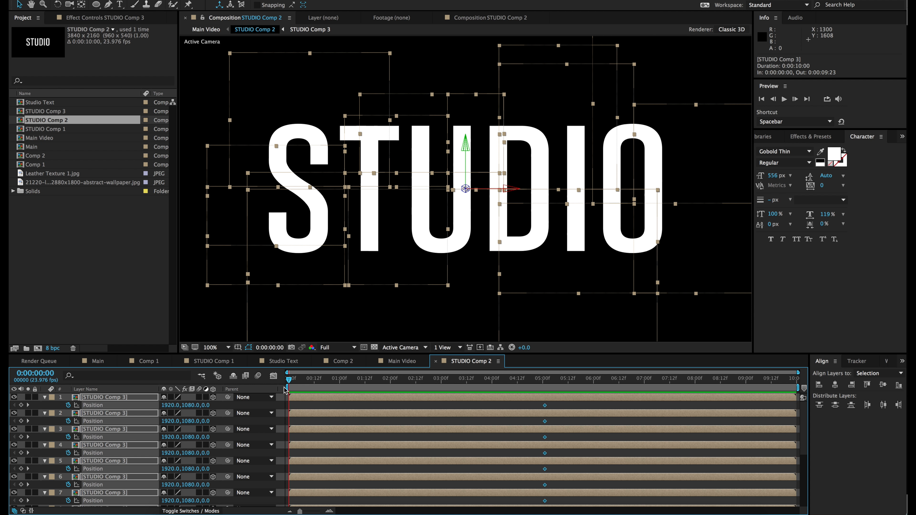
{"action": "key", "text": "F2"}
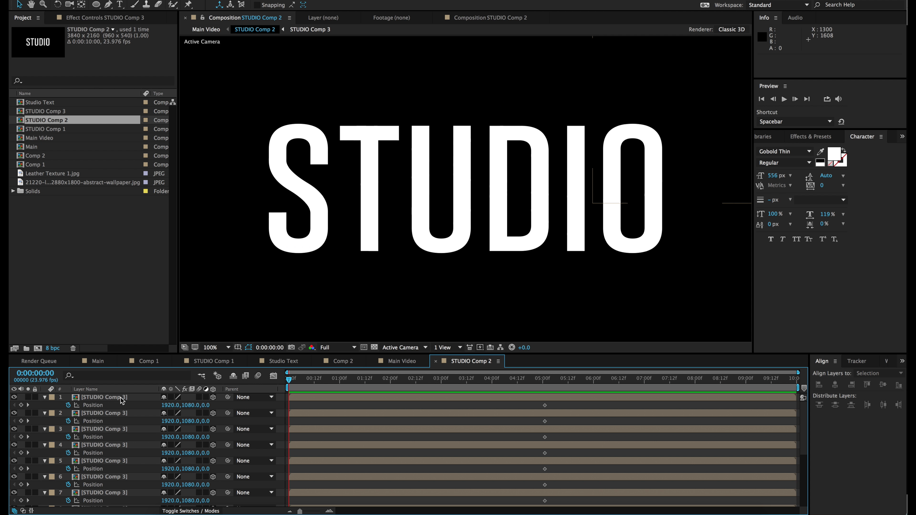
{"action": "left_click", "coordinate": [44, 398]}
{"action": "left_click", "coordinate": [44, 405]}
{"action": "left_click", "coordinate": [45, 413]}
{"action": "left_click", "coordinate": [45, 421]}
{"action": "left_click", "coordinate": [45, 429]}
{"action": "left_click", "coordinate": [45, 437]}
{"action": "left_click", "coordinate": [45, 444]}
{"action": "left_click", "coordinate": [44, 453]}
{"action": "left_click", "coordinate": [45, 493]}
{"action": "left_click", "coordinate": [45, 501]}
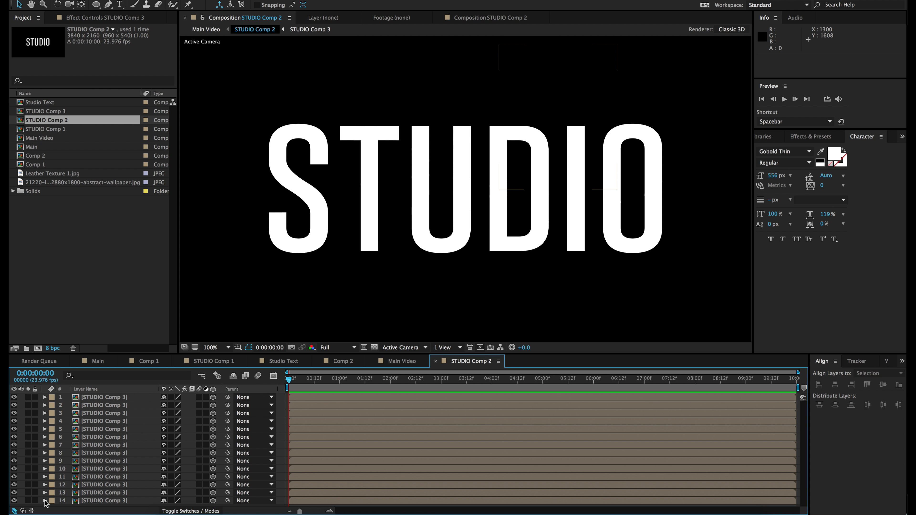
Animate the opacity of all shard layers from 0% at 0:00:00:00 to 100% at 0:00:04:00.
{"action": "left_click", "coordinate": [104, 502]}
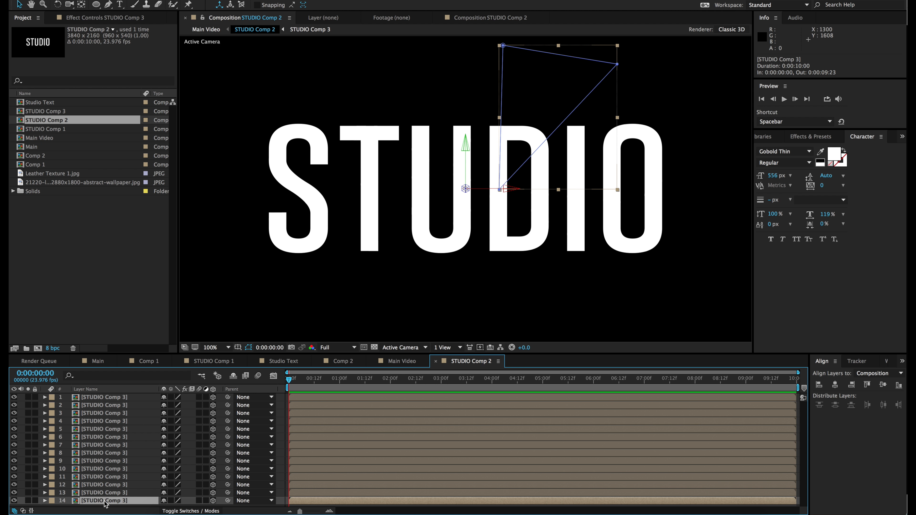
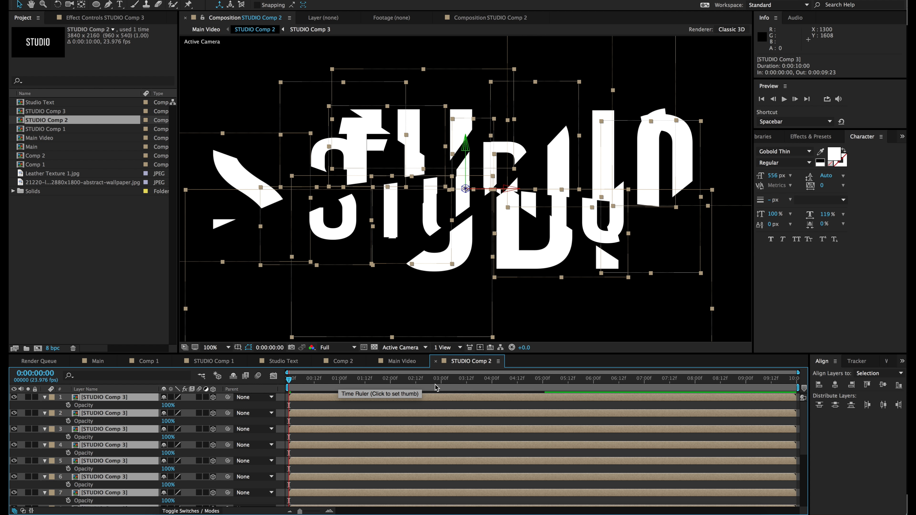
{"action": "left_click", "coordinate": [440, 380]}
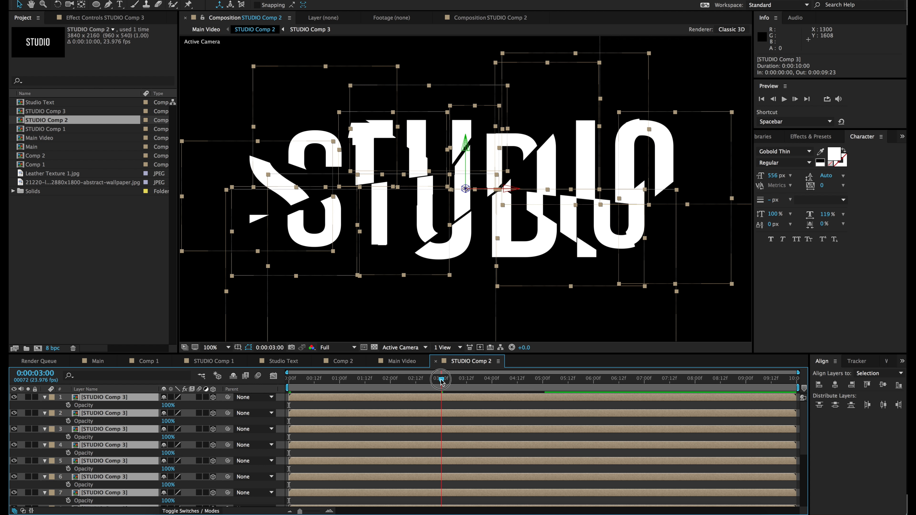
{"action": "left_click_drag", "start_coordinate": [441, 380], "coordinate": [492, 379]}
{"action": "left_click", "coordinate": [69, 405]}
{"action": "left_click_drag", "start_coordinate": [492, 379], "coordinate": [288, 380]}
{"action": "left_click", "coordinate": [168, 406]}
{"action": "type", "text": "0"}
{"action": "key", "text": "Return"}
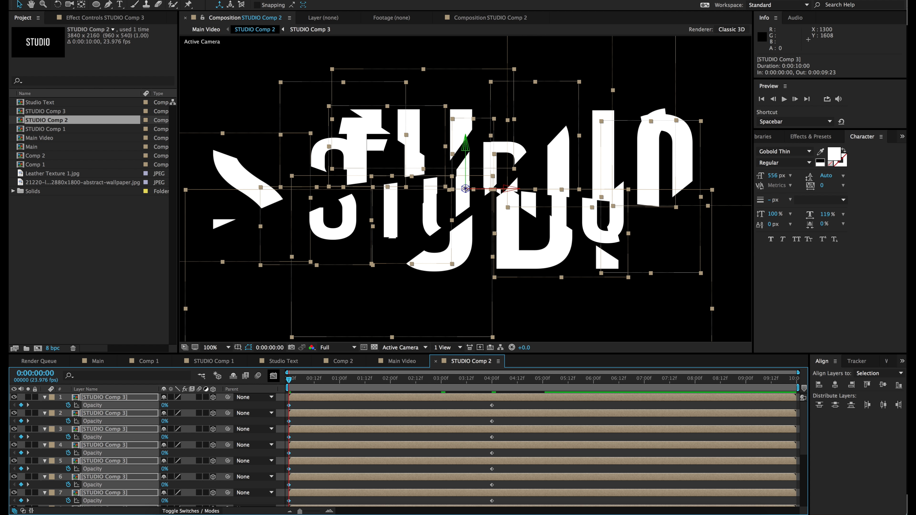
{"action": "left_click", "coordinate": [332, 420]}
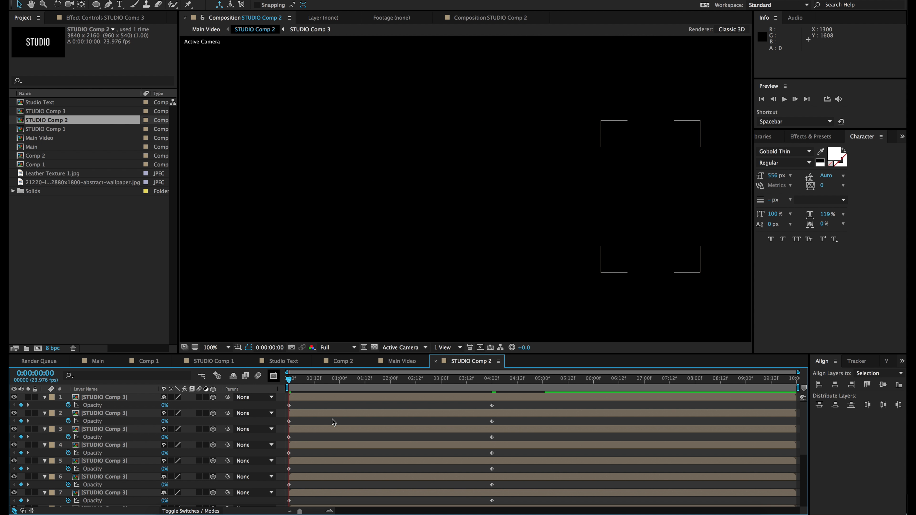
Preview the fade-in of the shards and collapse the Opacity properties of all shard layers.
{"action": "key", "text": "space"}
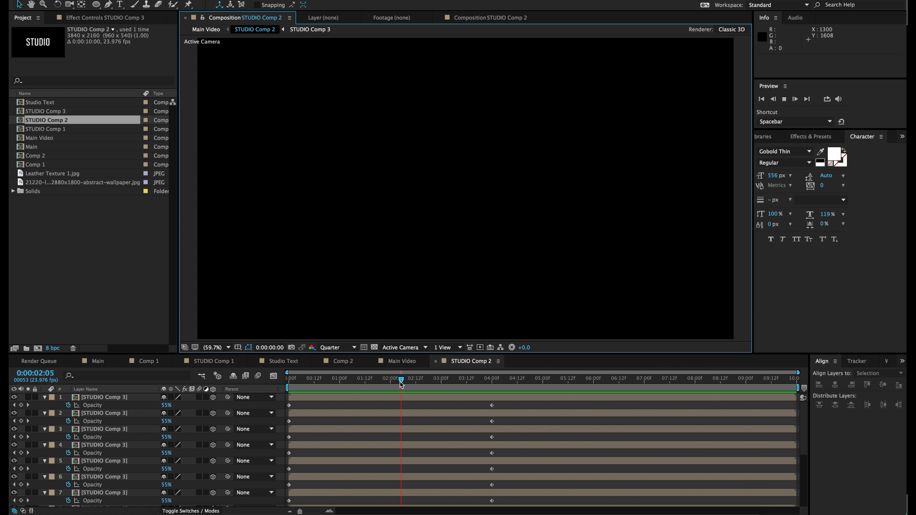
{"action": "left_click", "coordinate": [481, 399]}
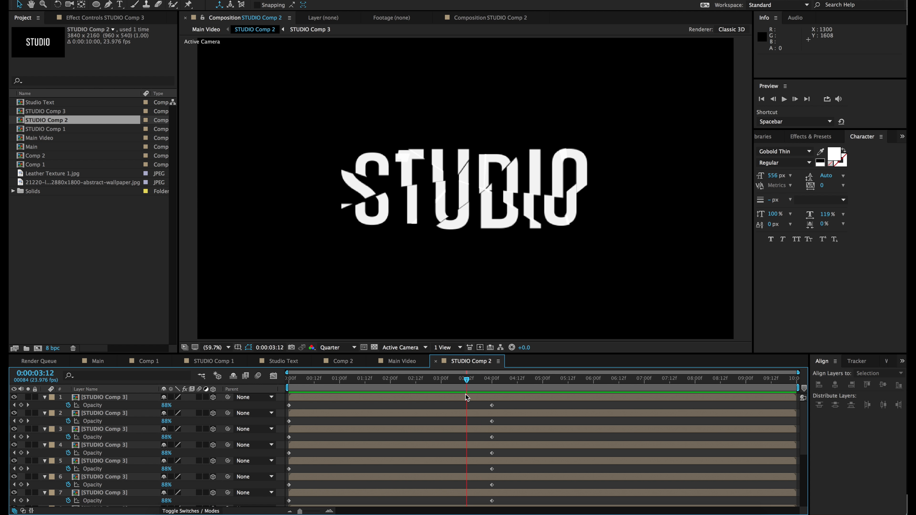
{"action": "key", "text": "ctrl+a"}
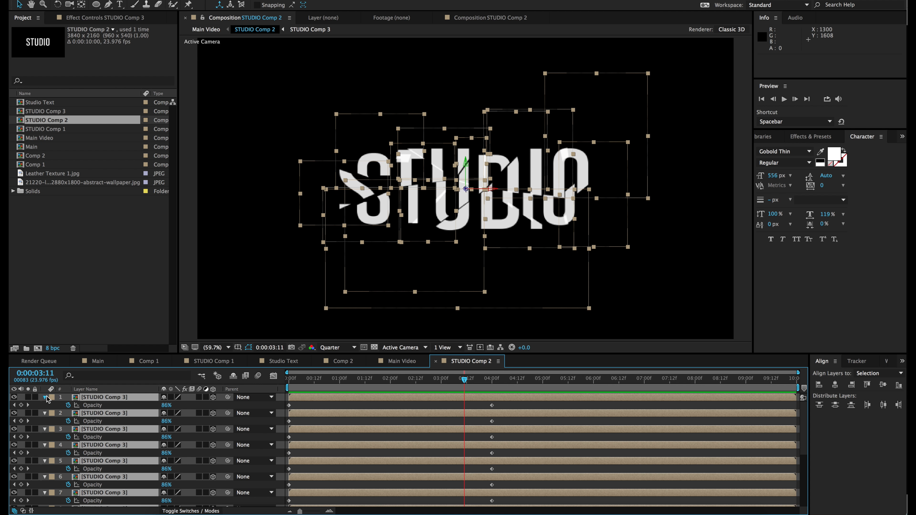
{"action": "left_click", "coordinate": [45, 397]}
{"action": "left_click", "coordinate": [282, 483]}
Stagger the start times of the shard layers above layer 14 by shifting them irregularly across about the first second.
{"action": "left_click_drag", "start_coordinate": [337, 494], "coordinate": [369, 465]}
{"action": "left_click", "coordinate": [397, 485]}
{"action": "left_click_drag", "start_coordinate": [311, 453], "coordinate": [339, 453]}
{"action": "left_click_drag", "start_coordinate": [312, 445], "coordinate": [373, 445]}
{"action": "left_click_drag", "start_coordinate": [312, 437], "coordinate": [358, 437]}
{"action": "left_click_drag", "start_coordinate": [312, 429], "coordinate": [339, 429]}
{"action": "left_click_drag", "start_coordinate": [312, 421], "coordinate": [358, 421]}
{"action": "left_click_drag", "start_coordinate": [311, 413], "coordinate": [333, 398]}
Preview the staggered shard assembly in STUDIO Comp 2 and in the Main Video composition.
{"action": "left_click", "coordinate": [321, 382]}
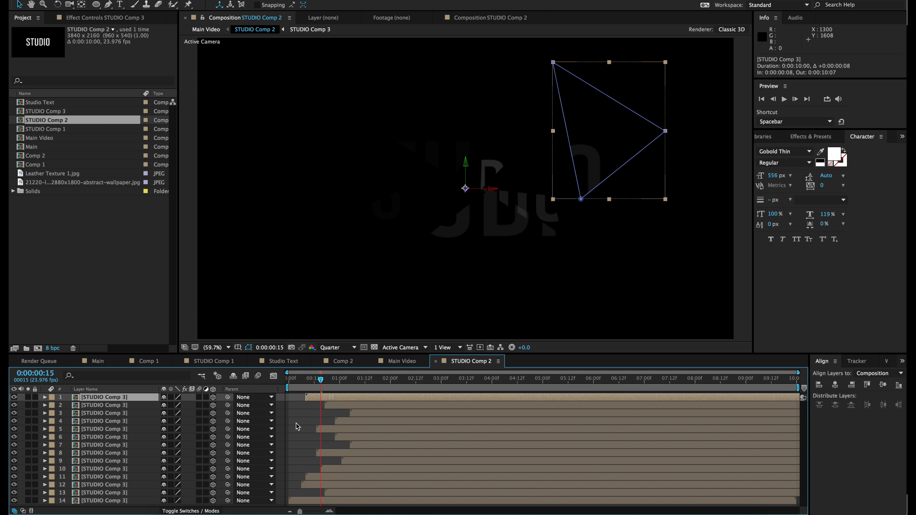
{"action": "left_click", "coordinate": [289, 430]}
{"action": "key", "text": "space"}
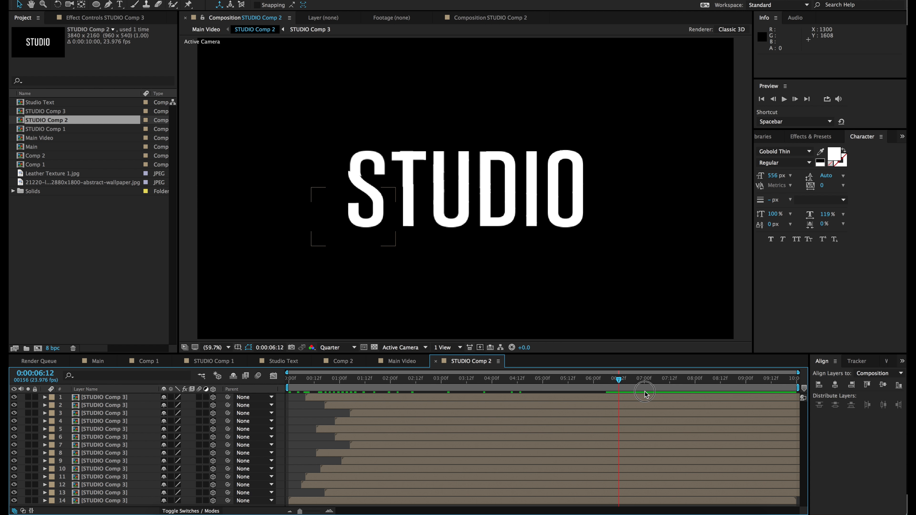
{"action": "left_click_drag", "start_coordinate": [497, 387], "coordinate": [635, 391]}
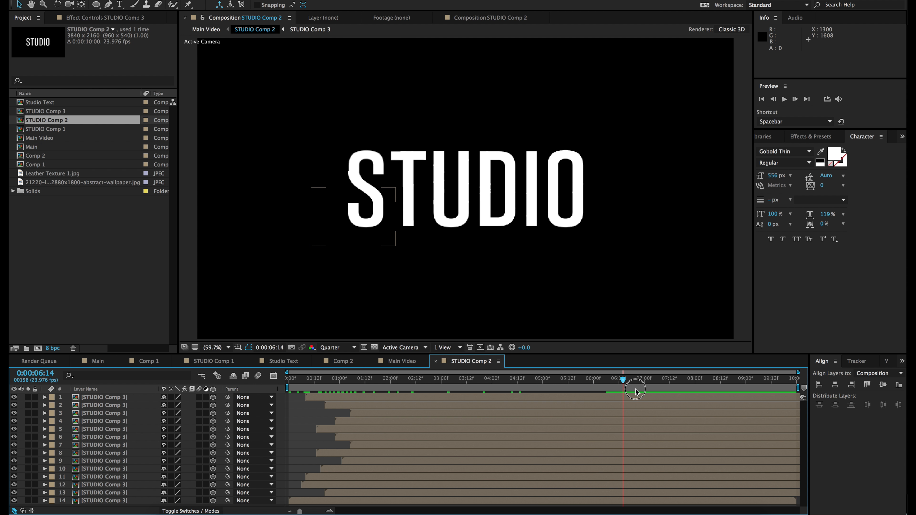
{"action": "left_click", "coordinate": [408, 361]}
{"action": "left_click", "coordinate": [415, 455]}
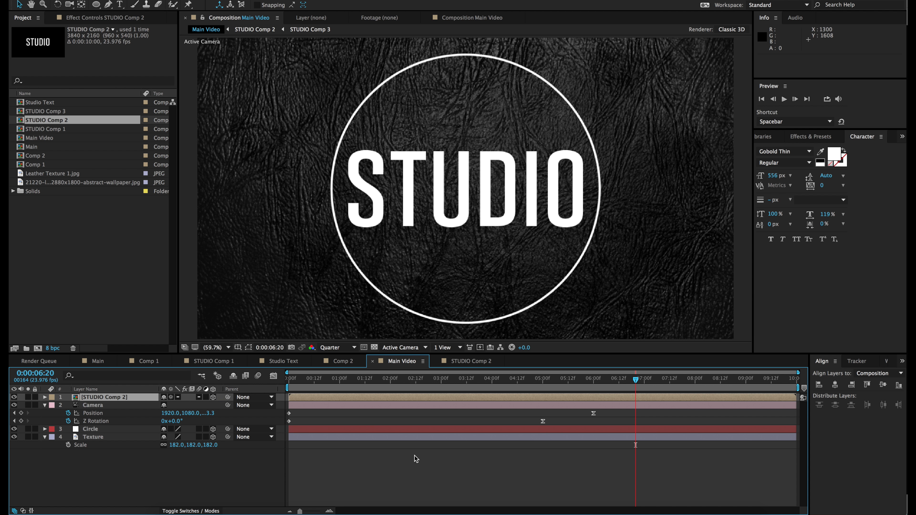
{"action": "left_click", "coordinate": [546, 382]}
{"action": "left_click_drag", "start_coordinate": [546, 383], "coordinate": [510, 381]}
Reveal the Position keyframes of all shard layers in STUDIO Comp 2 to check their timing.
{"action": "left_click", "coordinate": [471, 361]}
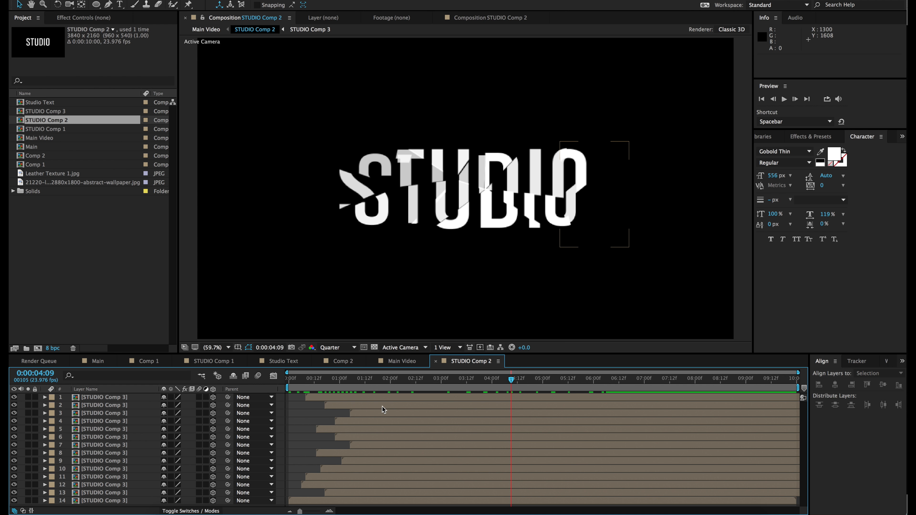
{"action": "key", "text": "ctrl+a"}
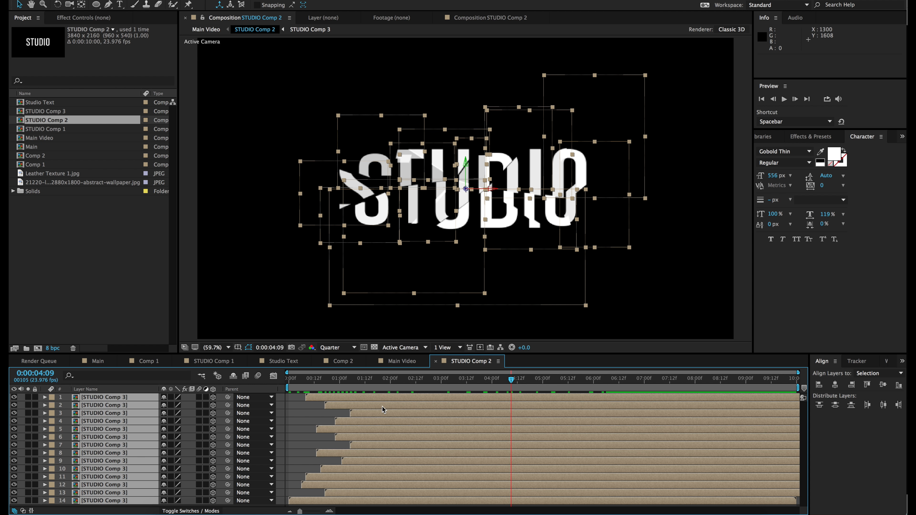
{"action": "key", "text": "p"}
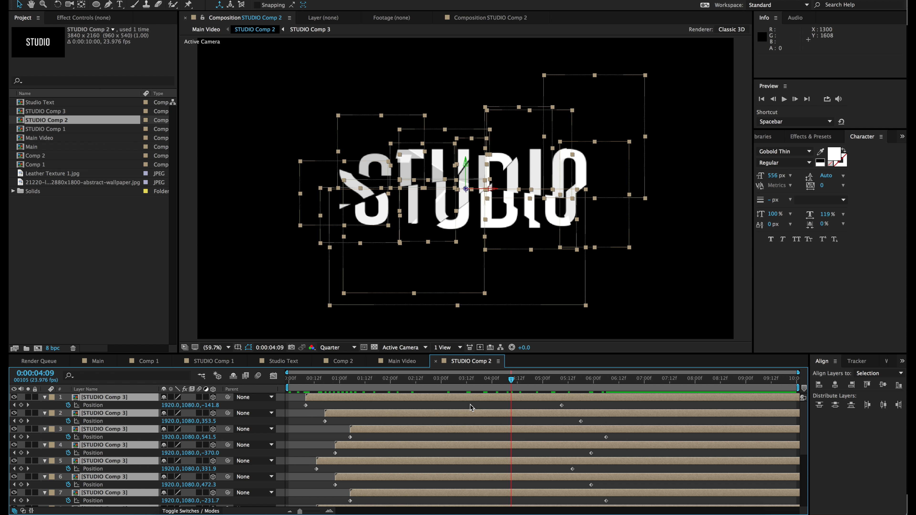
{"action": "left_click", "coordinate": [480, 403]}
In Main Video at 0:00:05:23, move the STUDIO Comp 2 layer closer to the camera along Z and show source names.
{"action": "left_click", "coordinate": [401, 361]}
{"action": "left_click", "coordinate": [426, 476]}
{"action": "left_click_drag", "start_coordinate": [508, 379], "coordinate": [592, 379]}
{"action": "left_click", "coordinate": [105, 397]}
{"action": "key", "text": "p"}
{"action": "left_click_drag", "start_coordinate": [208, 405], "coordinate": [124, 405]}
{"action": "left_click", "coordinate": [86, 389]}
Scale the STUDIO Comp 2 layer to 73% and scrub through the animation to 0:00:07:00.
{"action": "left_click", "coordinate": [115, 397]}
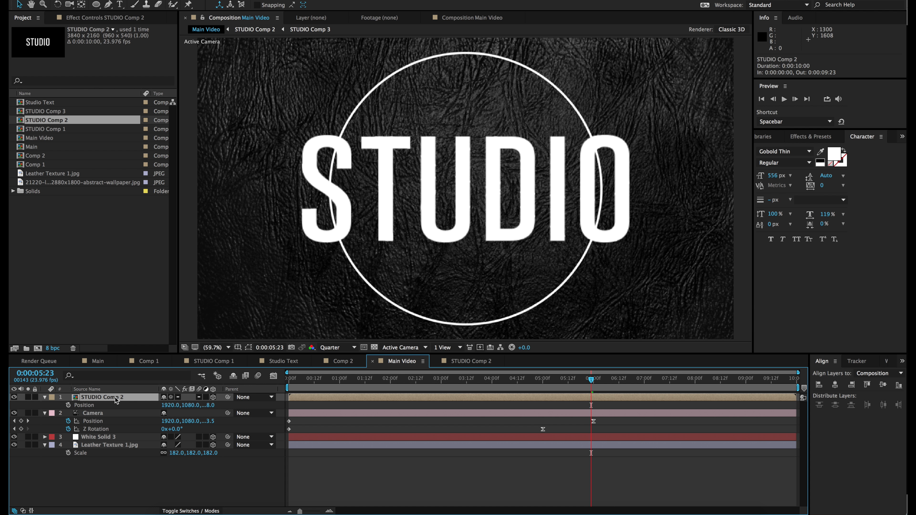
{"action": "key", "text": "s"}
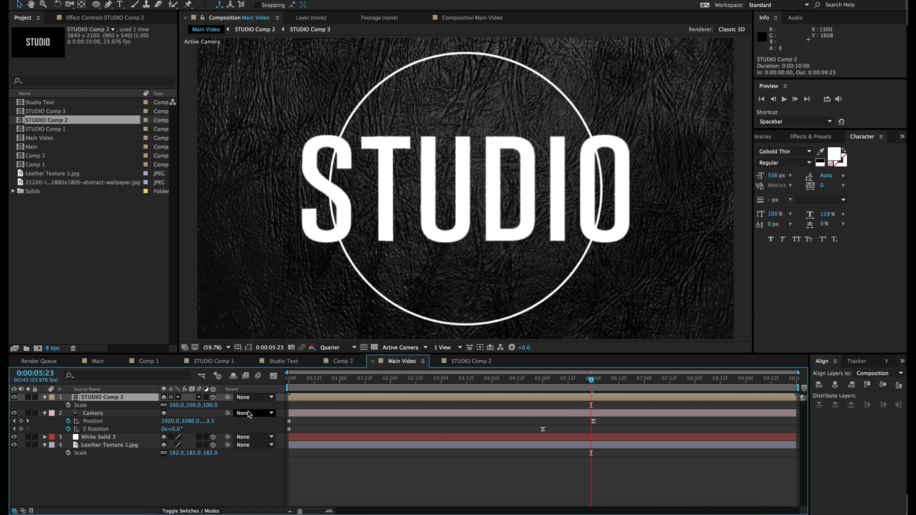
{"action": "left_click_drag", "start_coordinate": [211, 405], "coordinate": [206, 407]}
{"action": "left_click", "coordinate": [567, 484]}
{"action": "left_click_drag", "start_coordinate": [289, 380], "coordinate": [644, 401]}
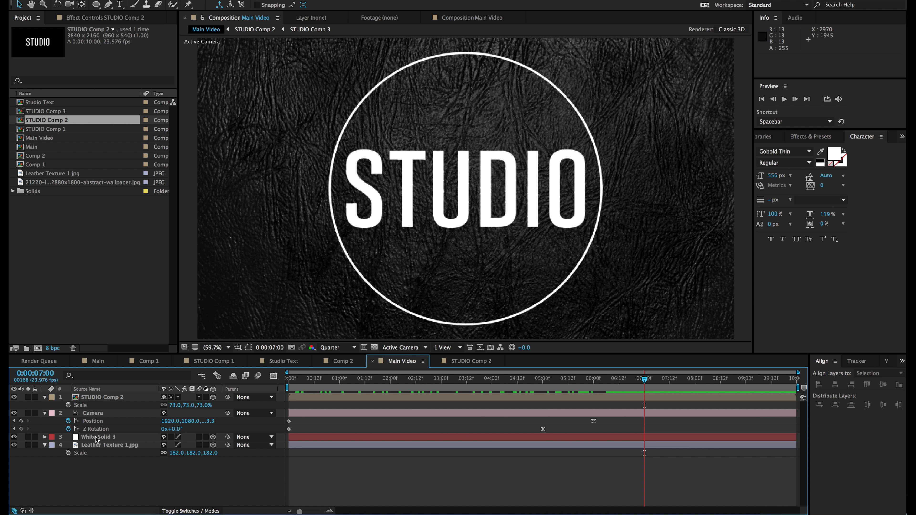
Rename the white circle layer as Ring and set its blending mode to Screen.
{"action": "left_click", "coordinate": [108, 445]}
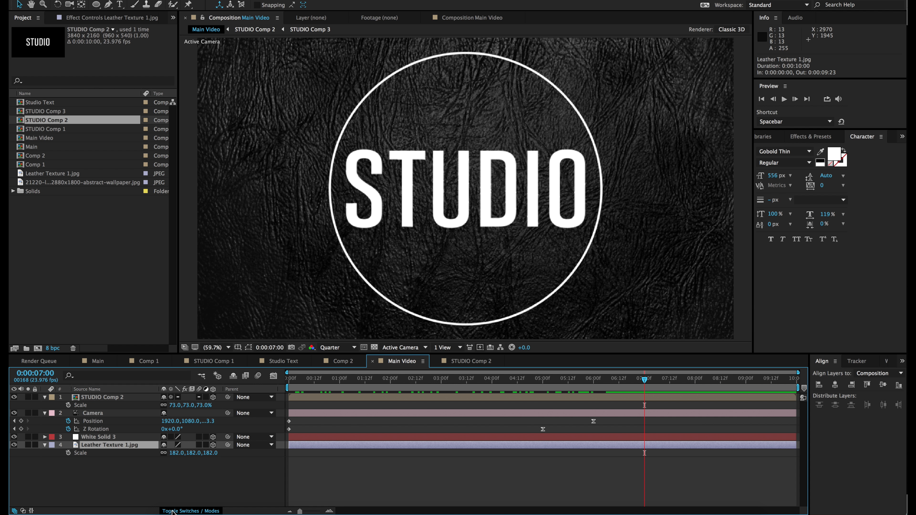
{"action": "left_click", "coordinate": [177, 511]}
{"action": "left_click", "coordinate": [104, 437]}
{"action": "left_click", "coordinate": [86, 389]}
{"action": "left_click", "coordinate": [175, 437]}
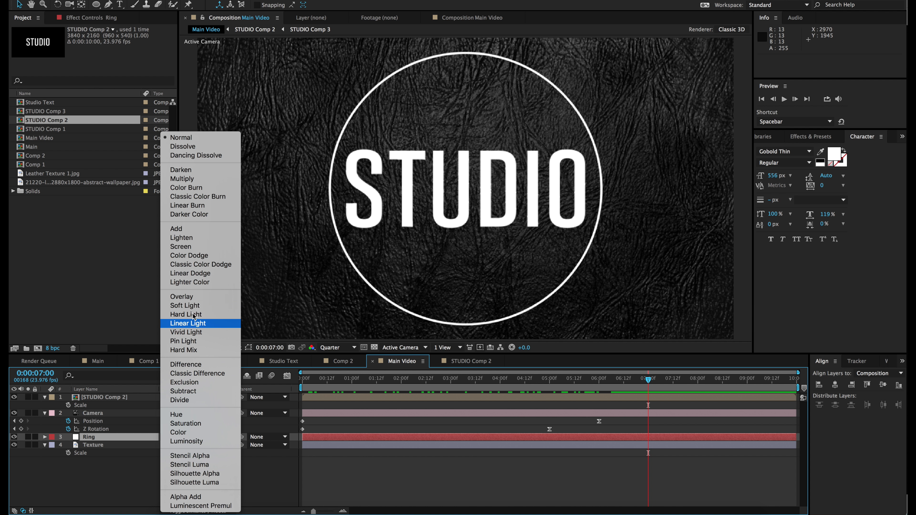
{"action": "left_click", "coordinate": [188, 247]}
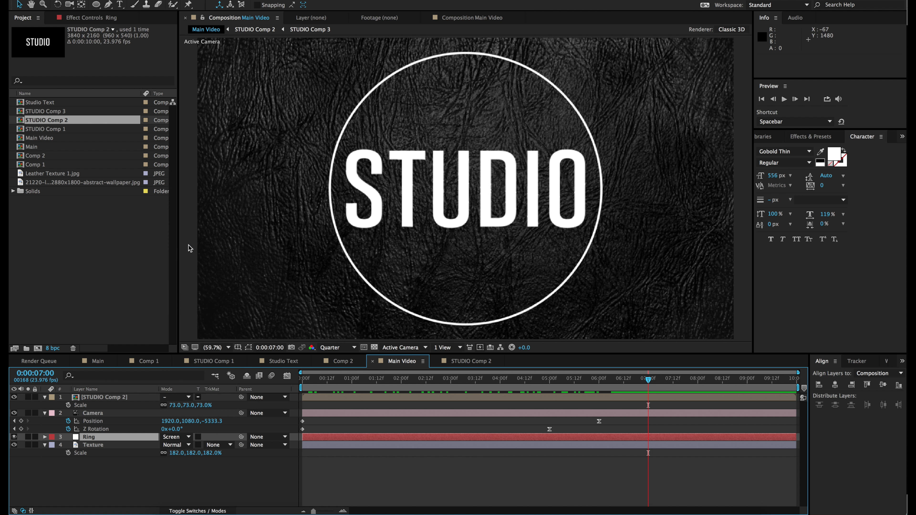
Set the opacity of the Texture layer to 40%.
{"action": "left_click", "coordinate": [93, 445]}
{"action": "key", "text": "t"}
{"action": "left_click", "coordinate": [166, 453]}
{"action": "type", "text": "40"}
{"action": "key", "text": "Return"}
Duplicate the Ring layer and apply a Fast Blur with a blurriness of 425 to the copy.
{"action": "left_click", "coordinate": [90, 437]}
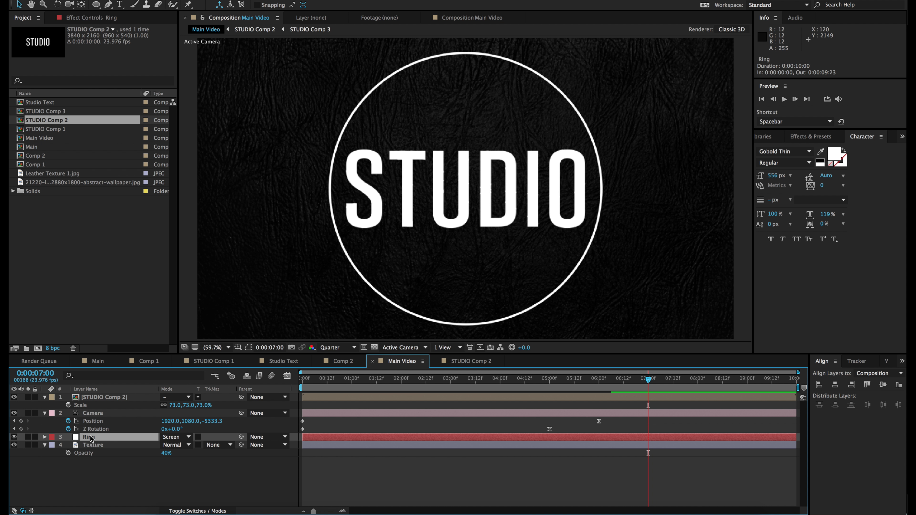
{"action": "key", "text": "ctrl+d"}
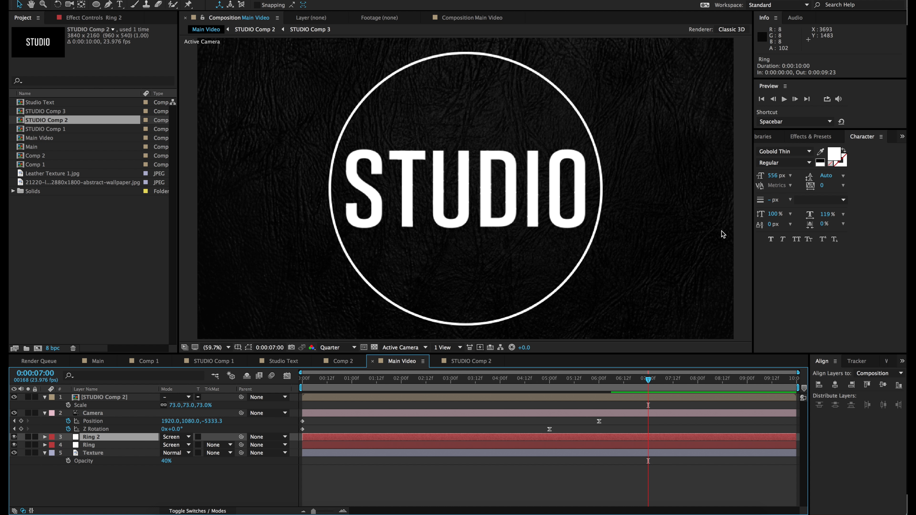
{"action": "left_click", "coordinate": [768, 137]}
{"action": "left_click", "coordinate": [814, 138]}
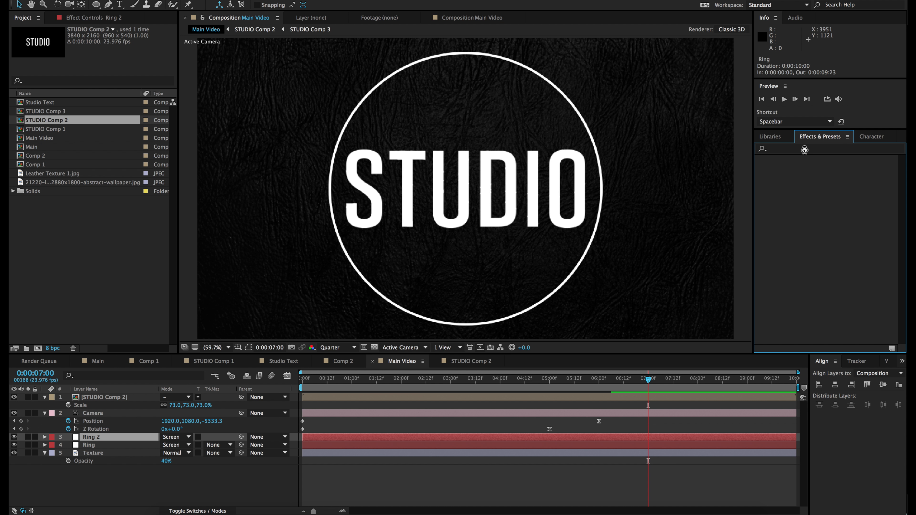
{"action": "left_click", "coordinate": [797, 150]}
{"action": "type", "text": "blur"}
{"action": "scroll", "coordinate": [797, 249], "scroll_direction": "down", "scroll_amount": 3}
{"action": "double_click", "coordinate": [789, 292]}
{"action": "left_click_drag", "start_coordinate": [106, 46], "coordinate": [317, 52]}
{"action": "mouse_move", "coordinate": [108, 45]}
{"action": "left_mouse_down"}
{"action": "mouse_move", "coordinate": [132, 44]}
{"action": "mouse_move", "coordinate": [116, 45]}
{"action": "left_mouse_up"}
Set the opacity of the Texture layer to 30%.
{"action": "left_click", "coordinate": [166, 461]}
{"action": "type", "text": "30"}
{"action": "key", "text": "Return"}
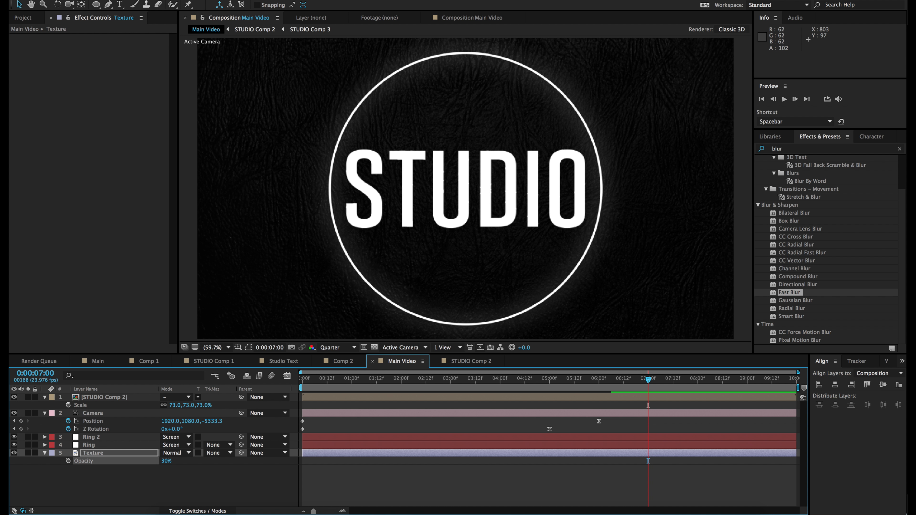
{"action": "left_click", "coordinate": [171, 486]}
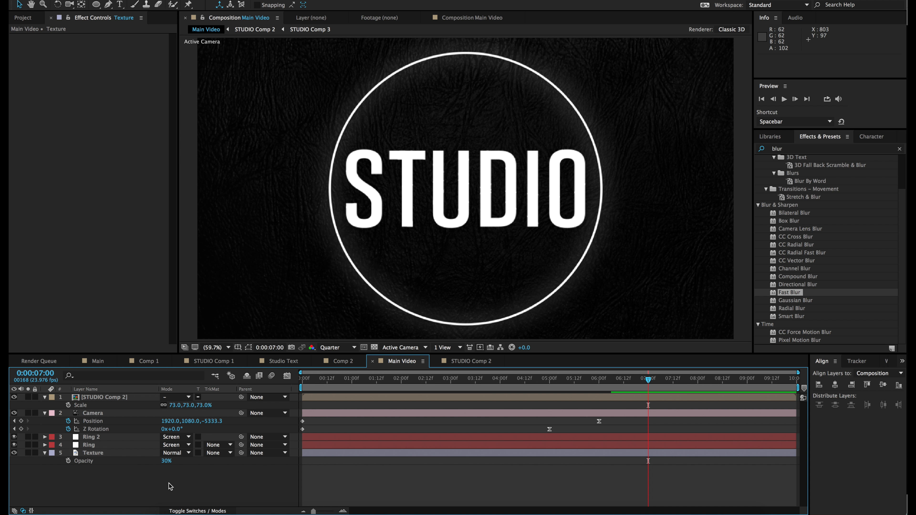
Reveal the mask properties of both ring layers and set the Mask 2 expansion of Ring 2 to -50 pixels.
{"action": "left_click", "coordinate": [92, 445]}
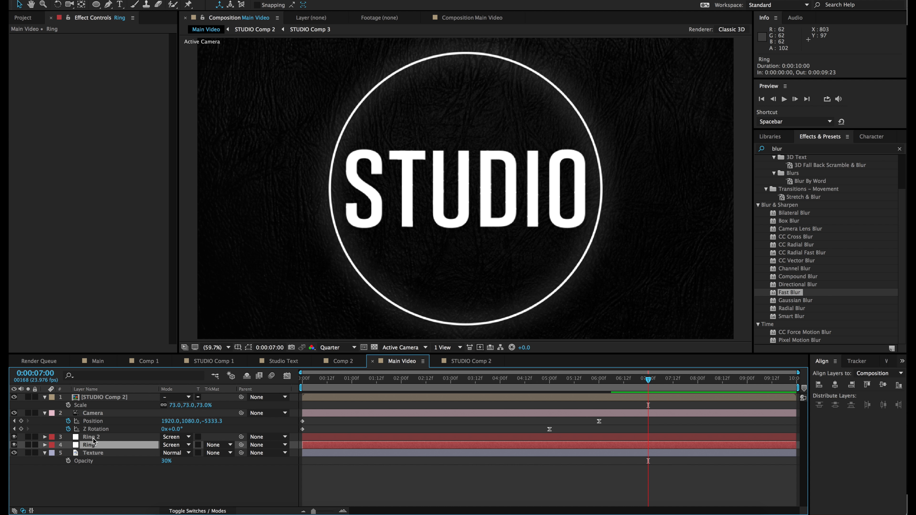
{"action": "left_click", "coordinate": [114, 439]}
{"action": "left_click", "coordinate": [107, 446], "text": "shift"}
{"action": "key", "text": "m"}
{"action": "key", "text": "m"}
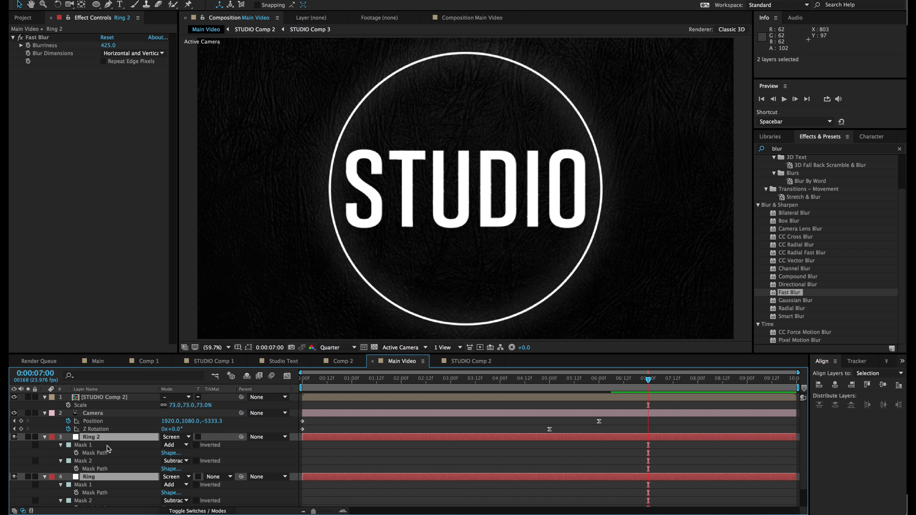
{"action": "scroll", "coordinate": [120, 461], "scroll_direction": "down", "scroll_amount": 3}
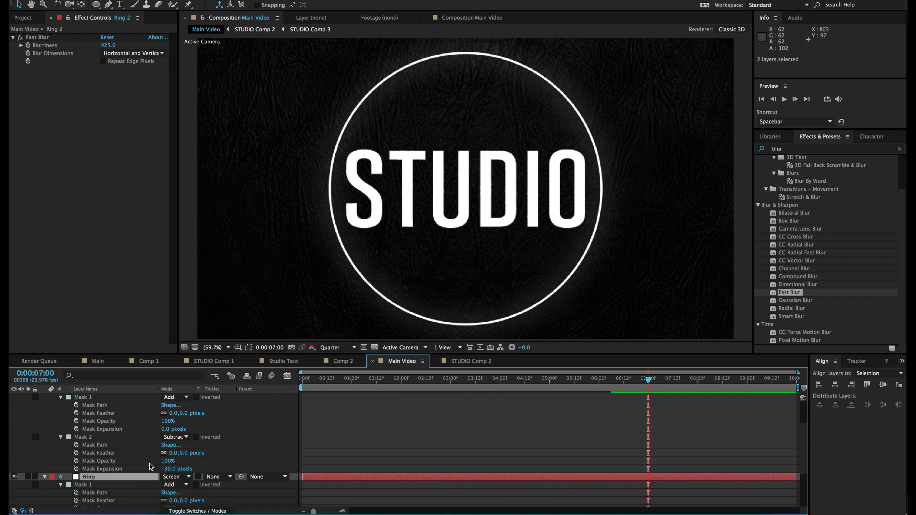
{"action": "mouse_move", "coordinate": [167, 469]}
{"action": "left_mouse_down"}
{"action": "mouse_move", "coordinate": [144, 471]}
{"action": "mouse_move", "coordinate": [158, 472]}
{"action": "left_mouse_up"}
{"action": "left_click", "coordinate": [170, 469]}
{"action": "type", "text": "-50"}
{"action": "key", "text": "Return"}
Set the Mask 2 expansion of the original Ring layer to -50 pixels.
{"action": "scroll", "coordinate": [171, 477], "scroll_direction": "down", "scroll_amount": 4}
{"action": "left_click", "coordinate": [171, 487]}
{"action": "type", "text": "-50"}
{"action": "key", "text": "Return"}
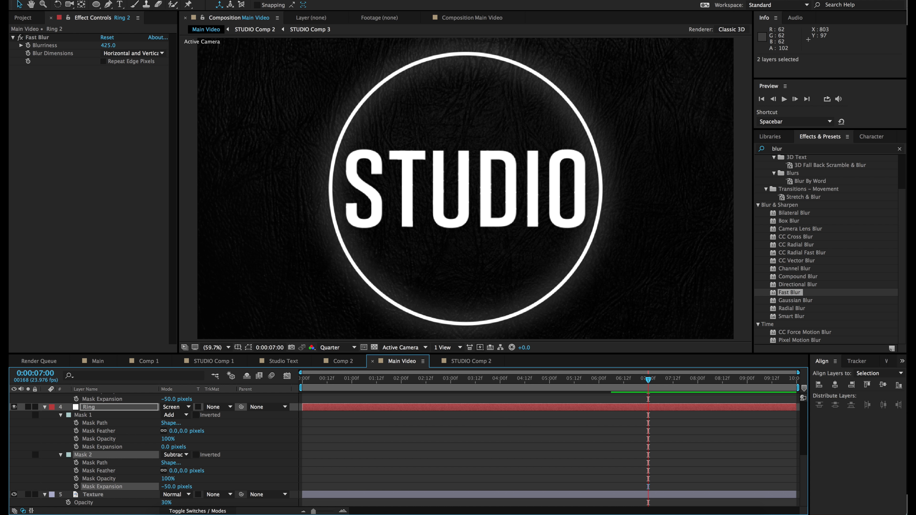
Set the Fast Blur blurriness of Ring 2 to 666 and collapse that layer's properties.
{"action": "scroll", "coordinate": [171, 451], "scroll_direction": "up", "scroll_amount": 5}
{"action": "left_click", "coordinate": [92, 423]}
{"action": "left_click_drag", "start_coordinate": [108, 46], "coordinate": [214, 38]}
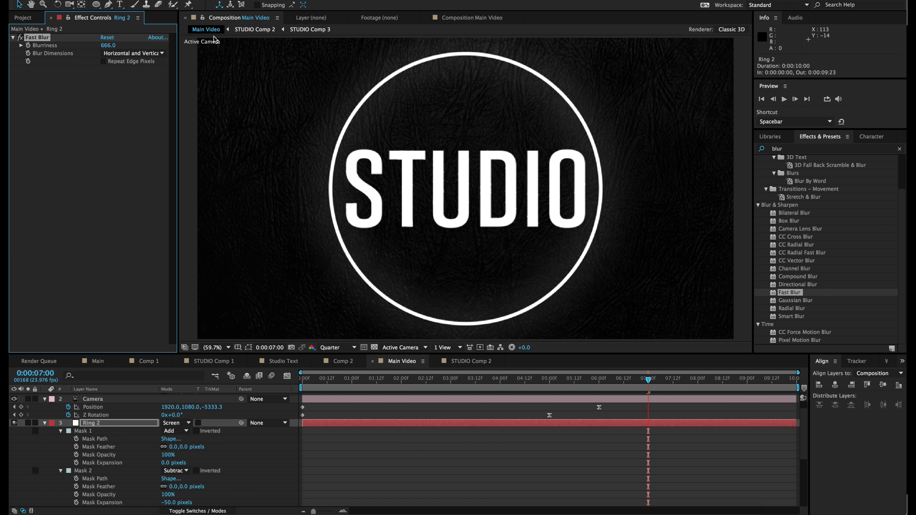
{"action": "left_click", "coordinate": [44, 423]}
Set the Mask 2 expansion of the original Ring layer to -40 pixels.
{"action": "left_click", "coordinate": [88, 415]}
{"action": "left_click", "coordinate": [169, 495]}
{"action": "type", "text": "-40"}
{"action": "key", "text": "Return"}
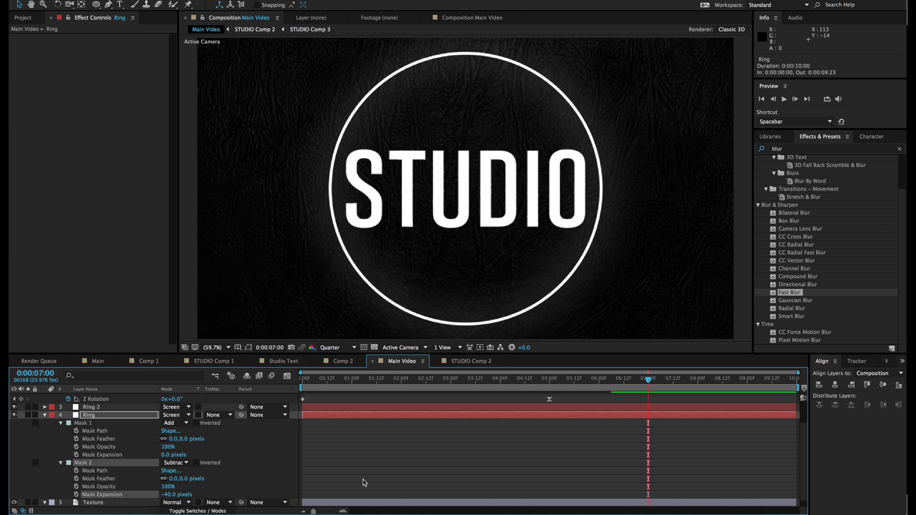
{"action": "left_click", "coordinate": [371, 478]}
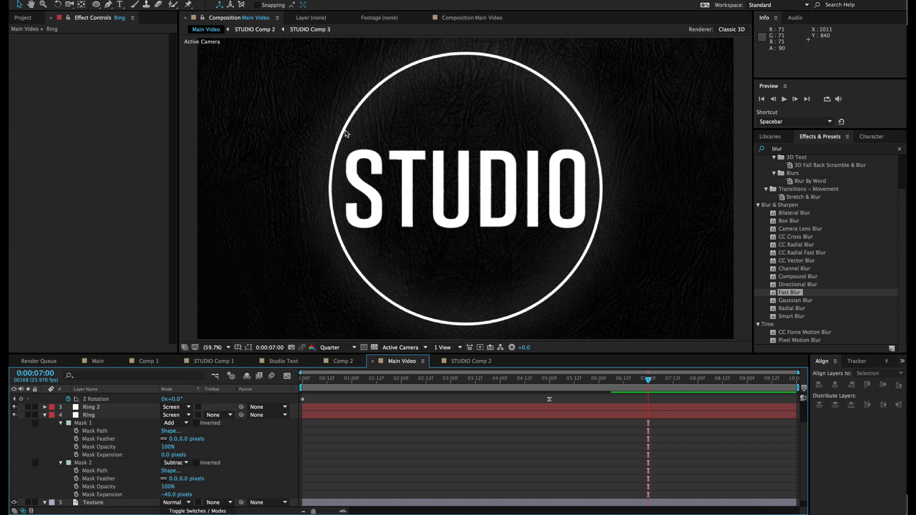
Try a Fast Blur on the original Ring layer and delete the effect again.
{"action": "scroll", "coordinate": [344, 130], "scroll_direction": "up", "scroll_amount": 3}
{"action": "scroll", "coordinate": [345, 131], "scroll_direction": "down", "scroll_amount": 2}
{"action": "left_click_drag", "start_coordinate": [790, 292], "coordinate": [105, 45]}
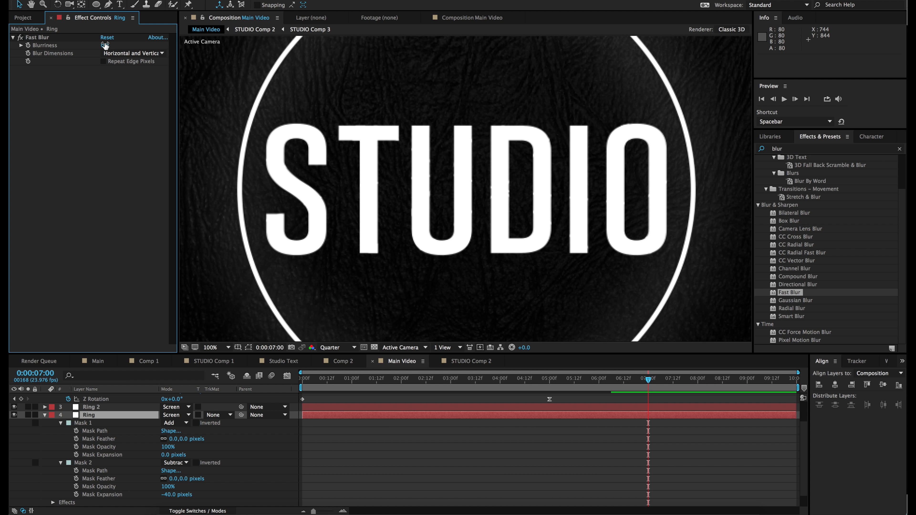
{"action": "left_click", "coordinate": [46, 38]}
{"action": "key", "text": "Delete"}
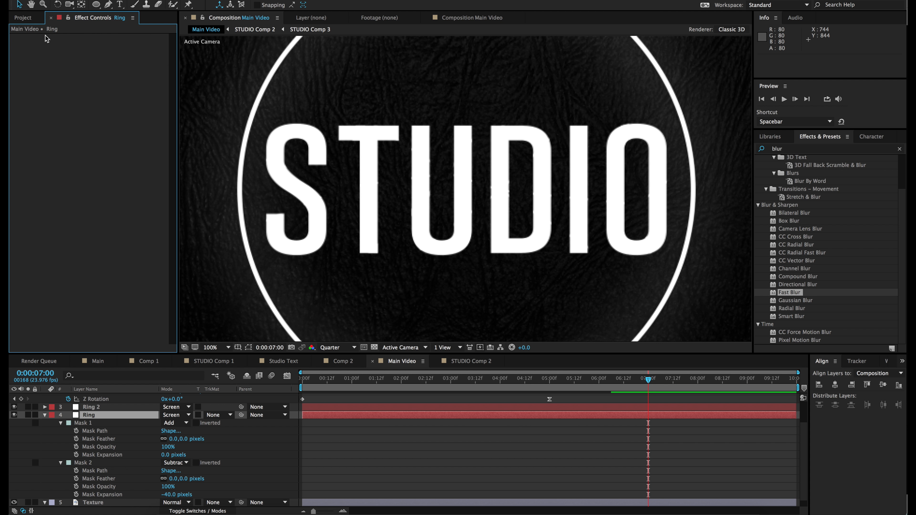
Feather both Mask 1 and Mask 2 of the original Ring layer by 2 pixels and collapse the layer's properties.
{"action": "left_click", "coordinate": [182, 438]}
{"action": "type", "text": "2"}
{"action": "key", "text": "Return"}
{"action": "left_click", "coordinate": [181, 478]}
{"action": "type", "text": "2"}
{"action": "key", "text": "Return"}
{"action": "left_click", "coordinate": [216, 347]}
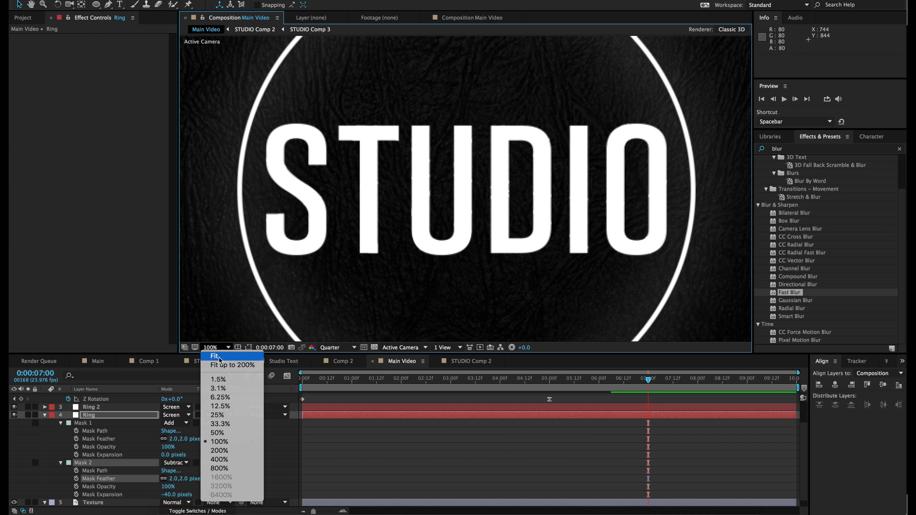
{"action": "left_click", "coordinate": [215, 356]}
{"action": "left_click", "coordinate": [44, 415]}
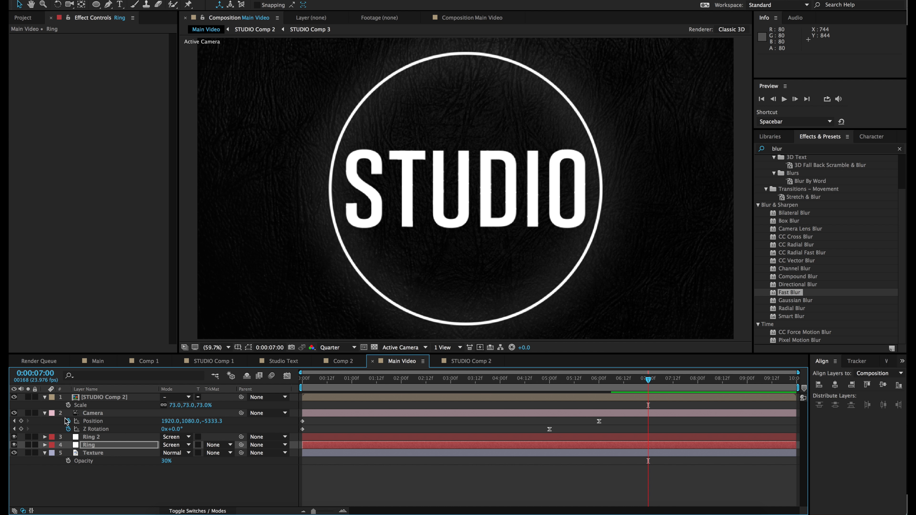
Duplicate the Ring 2 layer and set the copy's Fast Blur blurriness to 80 and its opacity to 50%.
{"action": "left_click", "coordinate": [98, 438]}
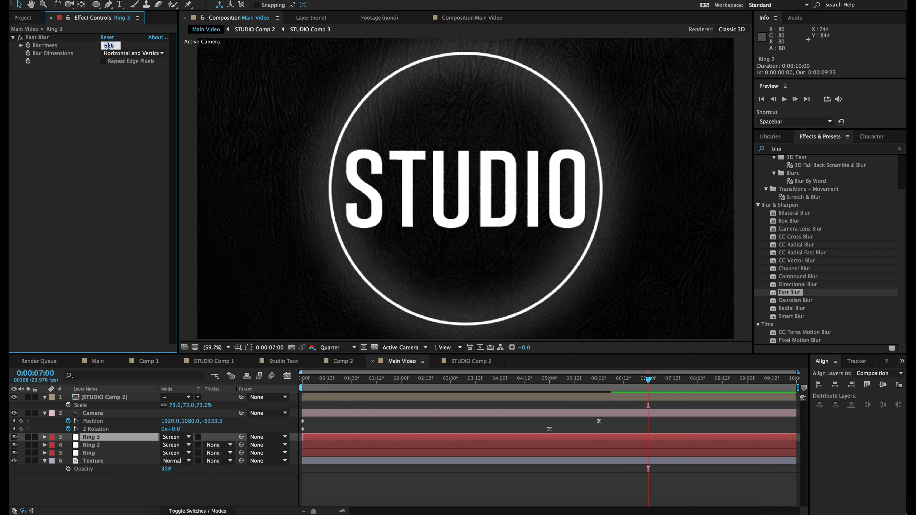
{"action": "key", "text": "ctrl+d"}
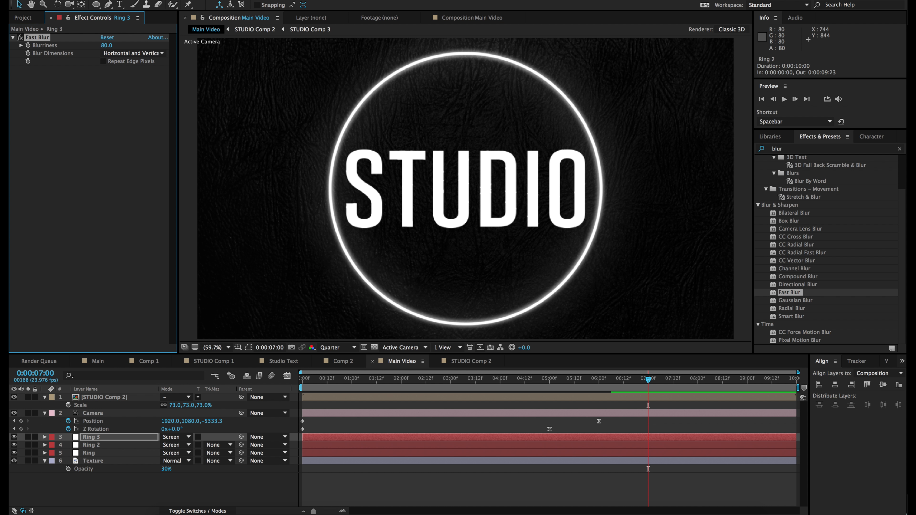
{"action": "key", "text": "t"}
{"action": "left_click", "coordinate": [165, 445]}
{"action": "type", "text": "50"}
{"action": "key", "text": "Return"}
{"action": "key", "text": "F2"}
Toggle the visibility of the lower ring layers off and on to compare their contribution to the glow.
{"action": "left_click", "coordinate": [14, 453]}
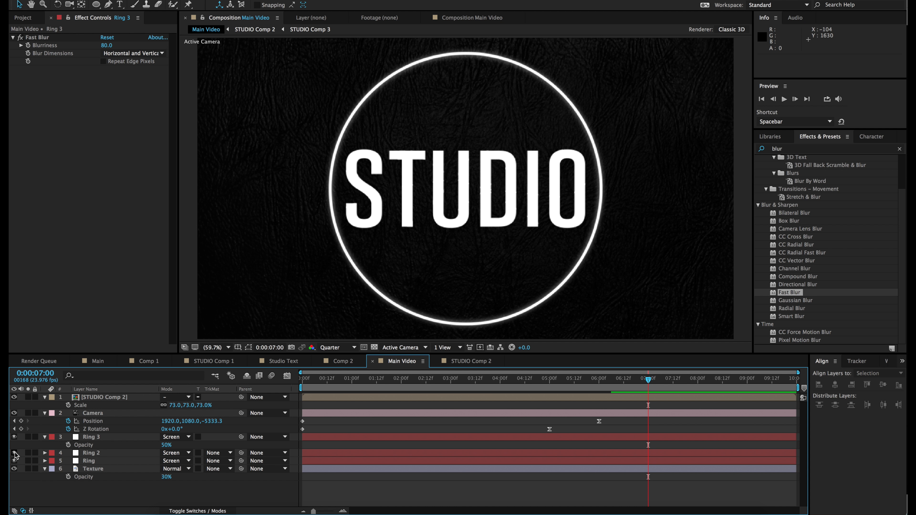
{"action": "left_click", "coordinate": [14, 461]}
{"action": "left_click", "coordinate": [14, 461]}
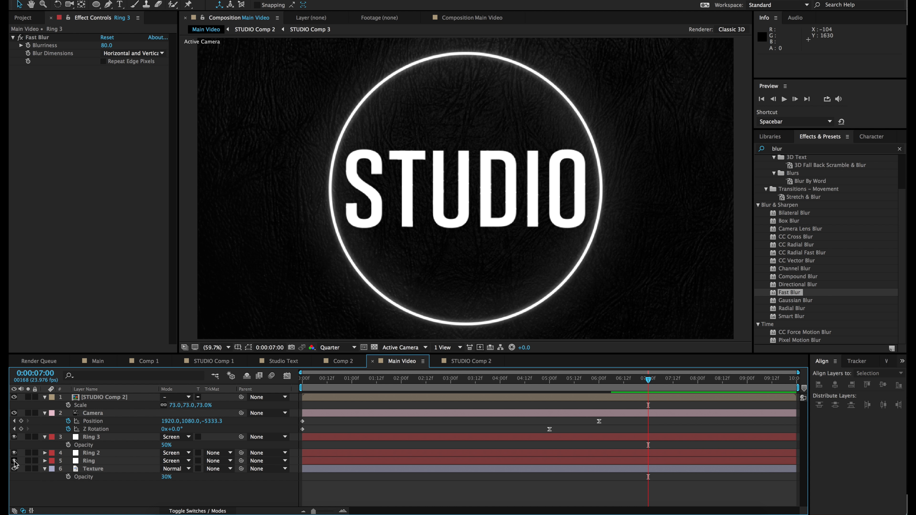
{"action": "left_click", "coordinate": [14, 460]}
{"action": "left_click", "coordinate": [14, 461]}
Duplicate the STUDIO Comp 2 layer, apply a Fast Blur with blurriness 251 to the copy and set its blending mode to Screen.
{"action": "left_click", "coordinate": [104, 397]}
{"action": "key", "text": "super+d"}
{"action": "double_click", "coordinate": [789, 292]}
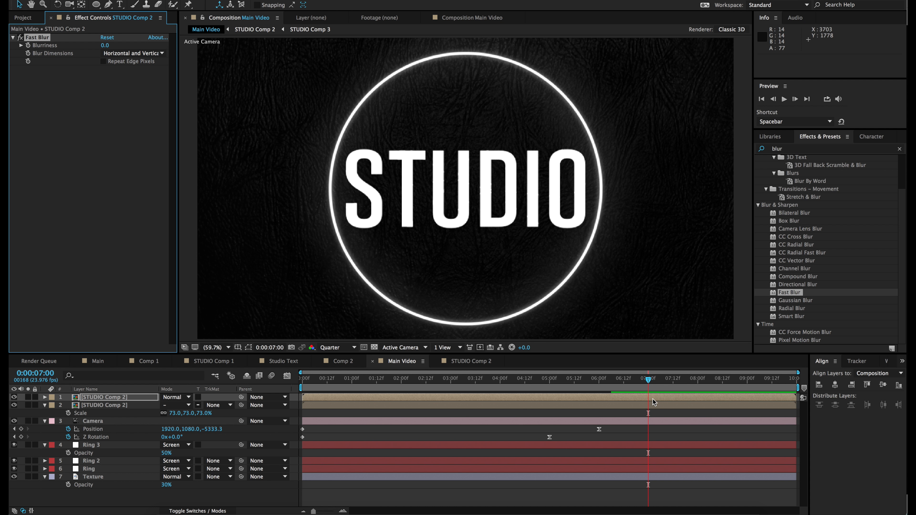
{"action": "left_click_drag", "start_coordinate": [105, 45], "coordinate": [228, 40]}
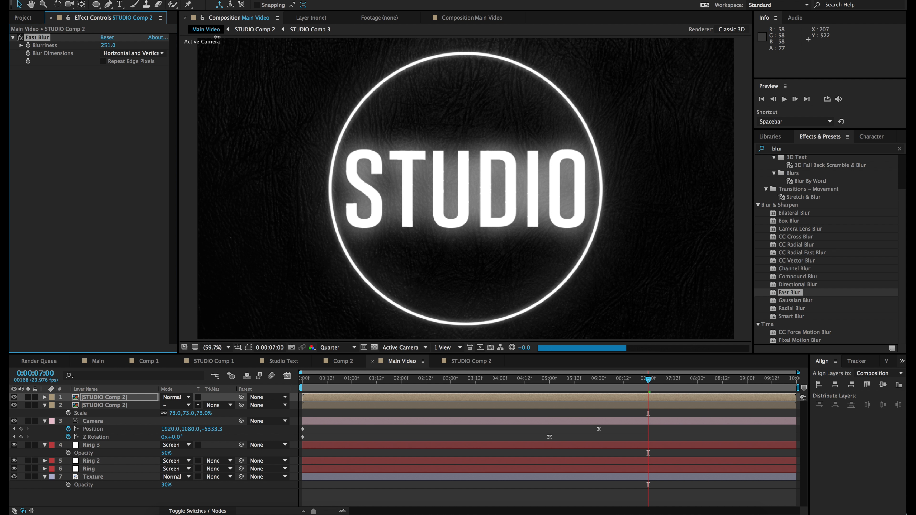
{"action": "left_click", "coordinate": [176, 396]}
{"action": "left_click", "coordinate": [173, 481]}
Set the opacity of the blurred STUDIO Comp 2 copy to 60%.
{"action": "left_click", "coordinate": [104, 406]}
{"action": "left_click_drag", "start_coordinate": [648, 380], "coordinate": [587, 383]}
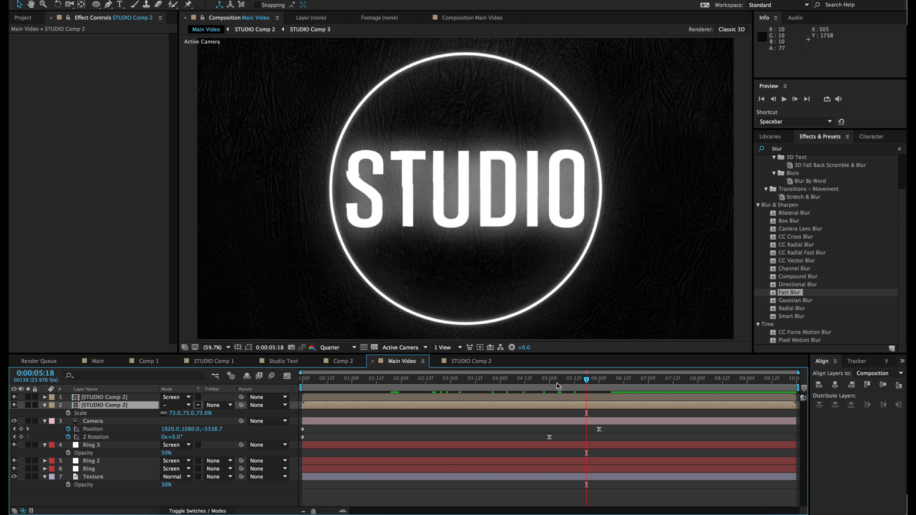
{"action": "left_click", "coordinate": [115, 397]}
{"action": "key", "text": "t"}
{"action": "left_click", "coordinate": [169, 405]}
{"action": "type", "text": "60"}
{"action": "key", "text": "Return"}
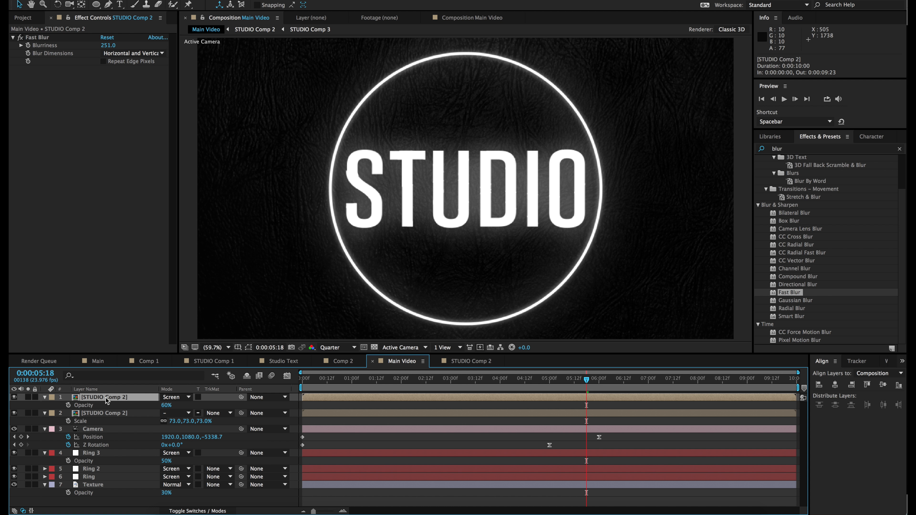
Duplicate the blurred STUDIO Comp 2 layer and set the new copy's Fast Blur blurriness to 60.
{"action": "key", "text": "ctrl+d"}
{"action": "left_click", "coordinate": [108, 45]}
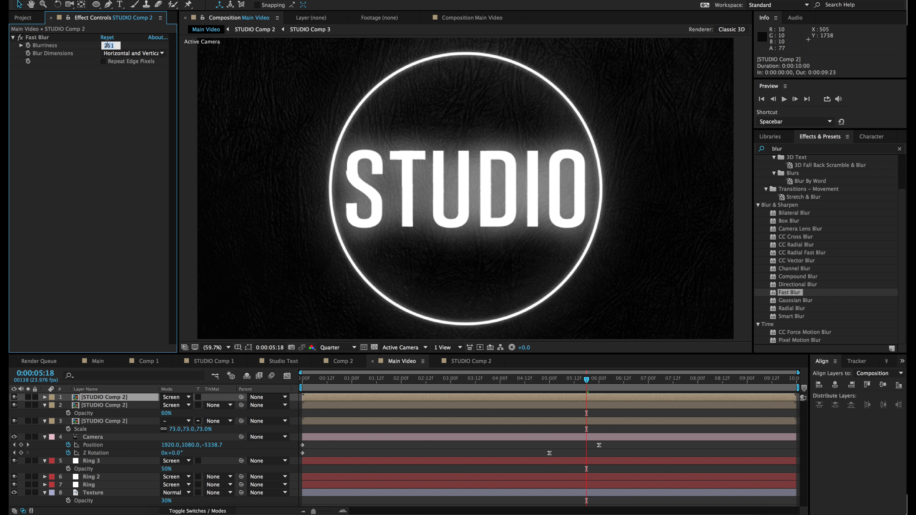
{"action": "type", "text": "60"}
{"action": "key", "text": "Return"}
Go to 0:00:00:21 and collapse the expanded properties of the STUDIO Comp 2, Camera and Ring 3 layers.
{"action": "left_click_drag", "start_coordinate": [586, 380], "coordinate": [346, 380]}
{"action": "left_click", "coordinate": [45, 461]}
{"action": "left_click", "coordinate": [44, 437]}
{"action": "left_click", "coordinate": [45, 421]}
{"action": "left_click", "coordinate": [44, 405]}
Start opacity keyframes on the Ring, Ring 2 and Ring 3 layers together at 0:00:00:23.
{"action": "left_click", "coordinate": [96, 445]}
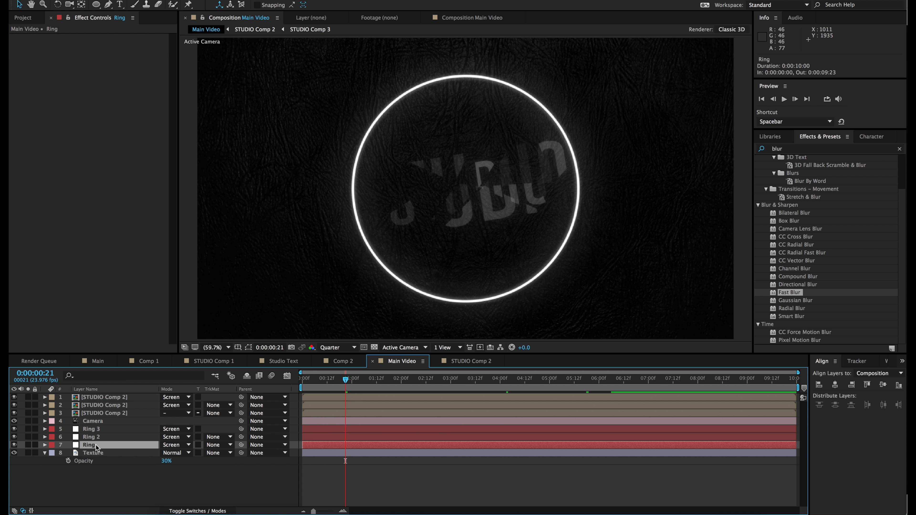
{"action": "left_click", "coordinate": [95, 431], "text": "shift"}
{"action": "key", "text": "t"}
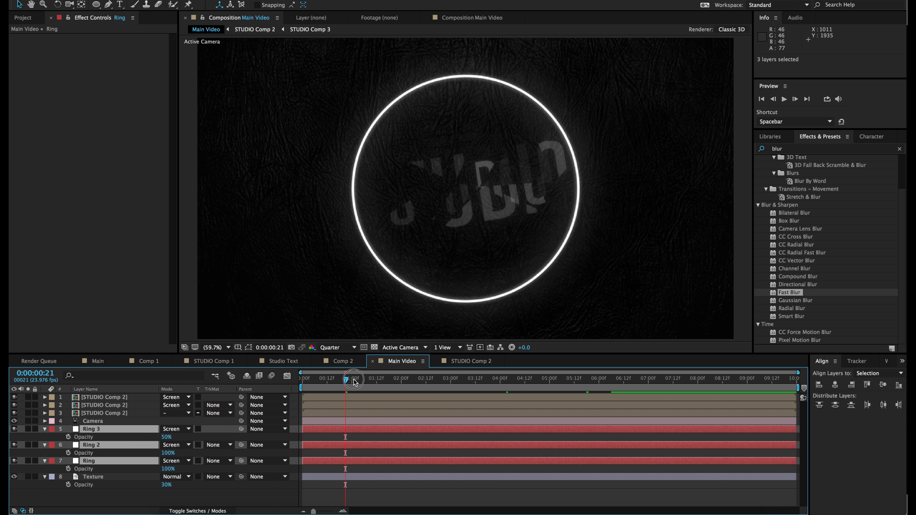
{"action": "left_click_drag", "start_coordinate": [354, 380], "coordinate": [350, 379]}
{"action": "left_click", "coordinate": [68, 469]}
Add opacity keyframes with unchanged values to all three ring layers at 0:00:01:03 and 0:00:01:08.
{"action": "left_click_drag", "start_coordinate": [798, 372], "coordinate": [463, 372]}
{"action": "left_click_drag", "start_coordinate": [301, 372], "coordinate": [336, 373]}
{"action": "left_click_drag", "start_coordinate": [349, 379], "coordinate": [382, 379]}
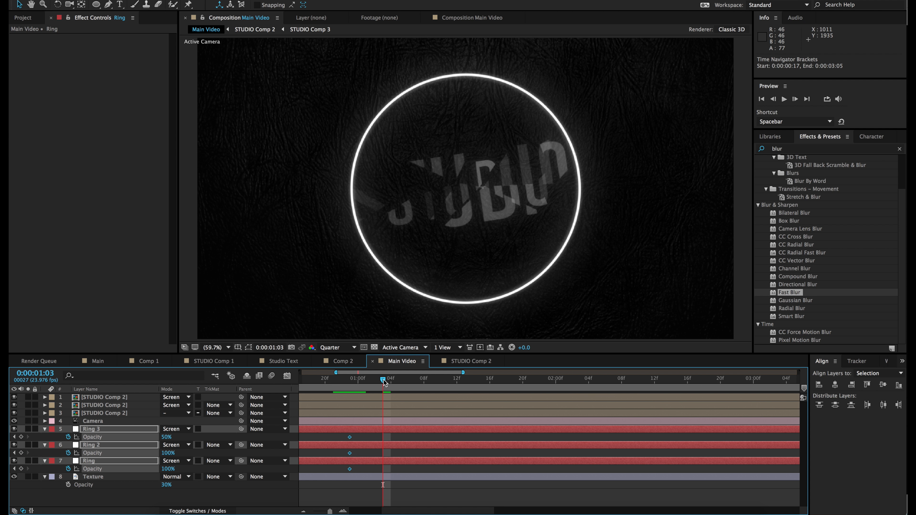
{"action": "left_click", "coordinate": [21, 469]}
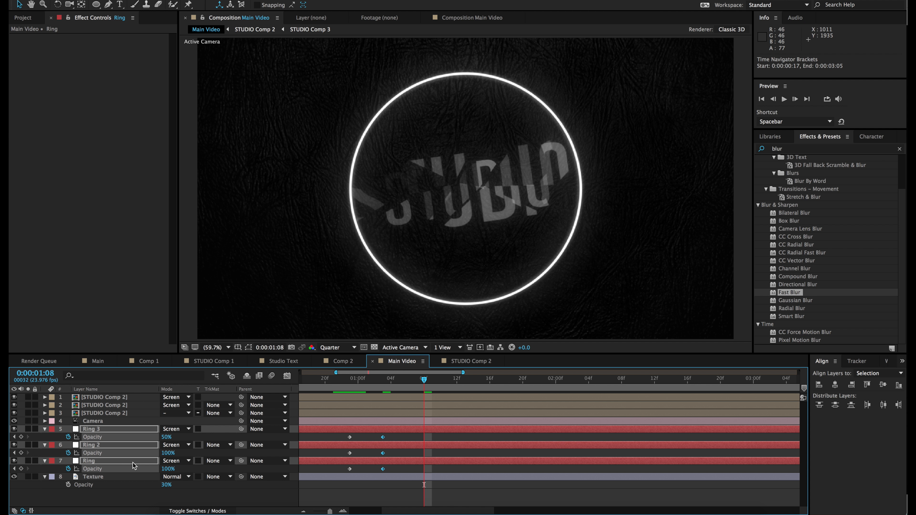
{"action": "left_click", "coordinate": [21, 469]}
Add opacity keyframes of 0% to the three ring layers at 0:00:01:05.
{"action": "left_click_drag", "start_coordinate": [424, 380], "coordinate": [399, 379]}
{"action": "left_click", "coordinate": [21, 468]}
{"action": "left_click", "coordinate": [168, 452]}
{"action": "type", "text": "0"}
{"action": "key", "text": "Return"}
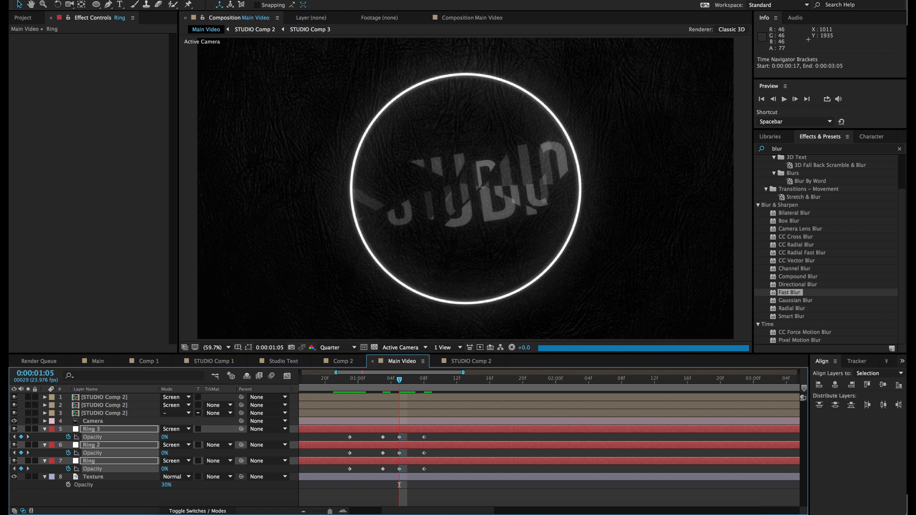
Set the opacity of Ring 3, Ring 2 and Ring to 0% at 0:00:01:01 for another flicker.
{"action": "left_click", "coordinate": [364, 380]}
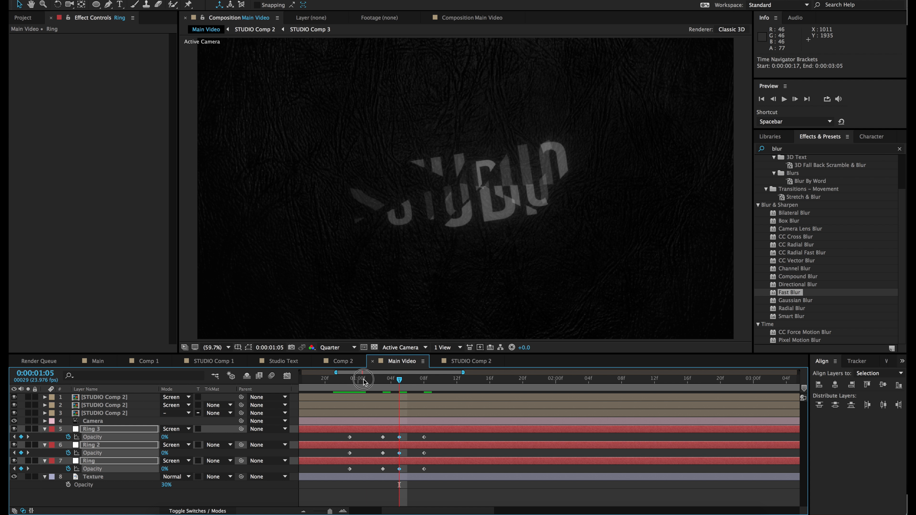
{"action": "key", "text": "super+shift+a"}
{"action": "left_click", "coordinate": [166, 438]}
{"action": "type", "text": "0"}
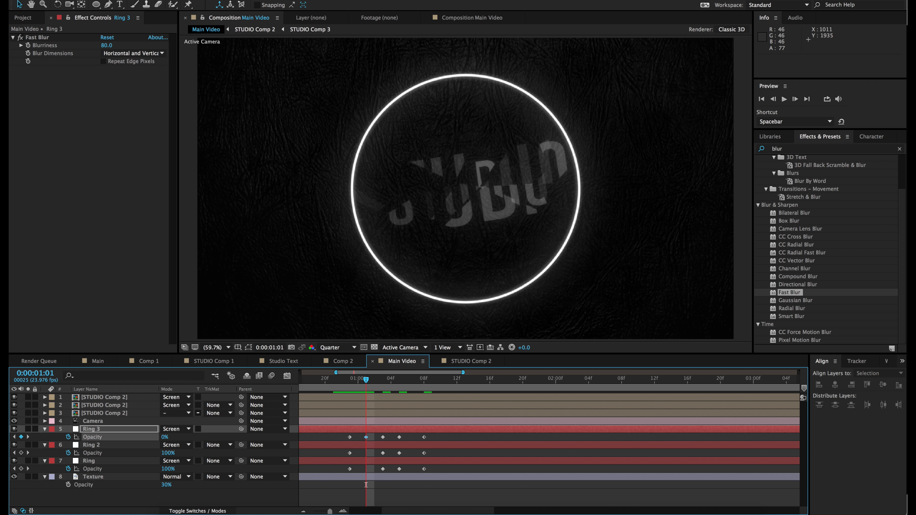
{"action": "key", "text": "Return"}
{"action": "left_click", "coordinate": [166, 453]}
{"action": "type", "text": "0"}
{"action": "key", "text": "Return"}
{"action": "left_click", "coordinate": [167, 469]}
{"action": "type", "text": "0"}
{"action": "key", "text": "Return"}
Time-stretch the three STUDIO Comp 2 layers to 70%.
{"action": "left_click", "coordinate": [110, 413]}
{"action": "left_click", "coordinate": [111, 398], "text": "shift"}
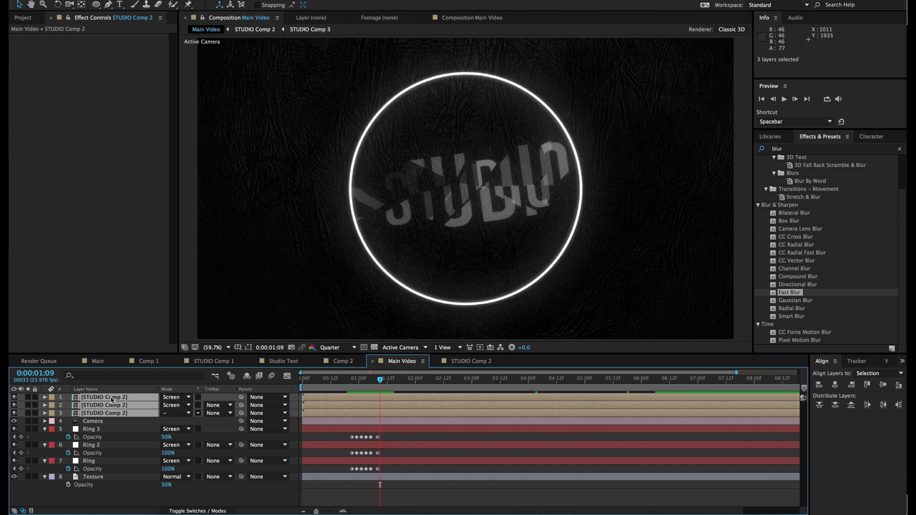
{"action": "right_click", "coordinate": [112, 399]}
{"action": "mouse_move", "coordinate": [181, 231]}
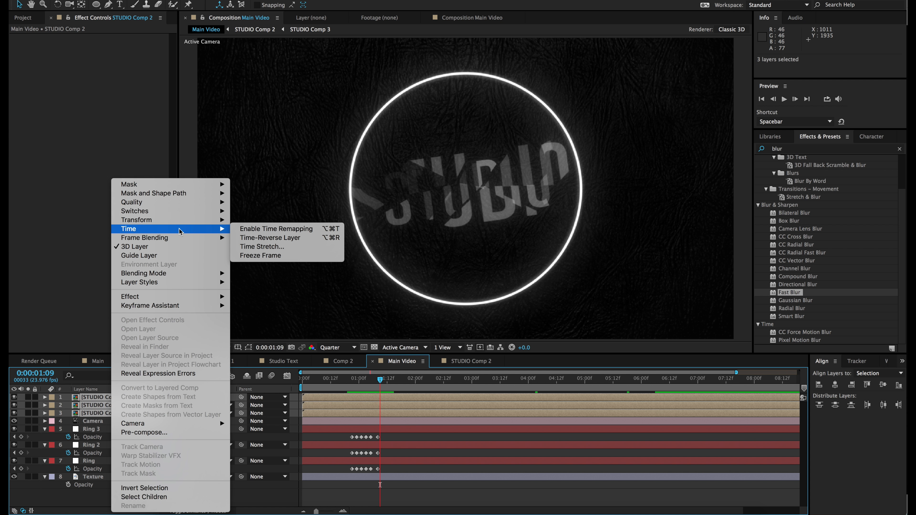
{"action": "left_click", "coordinate": [284, 249]}
{"action": "type", "text": "70"}
{"action": "key", "text": "Return"}
Preview the animation from near its start and scrub to 0:00:04:20 to check the ring flicker and text timing.
{"action": "left_click_drag", "start_coordinate": [380, 380], "coordinate": [323, 381]}
{"action": "key", "text": "space"}
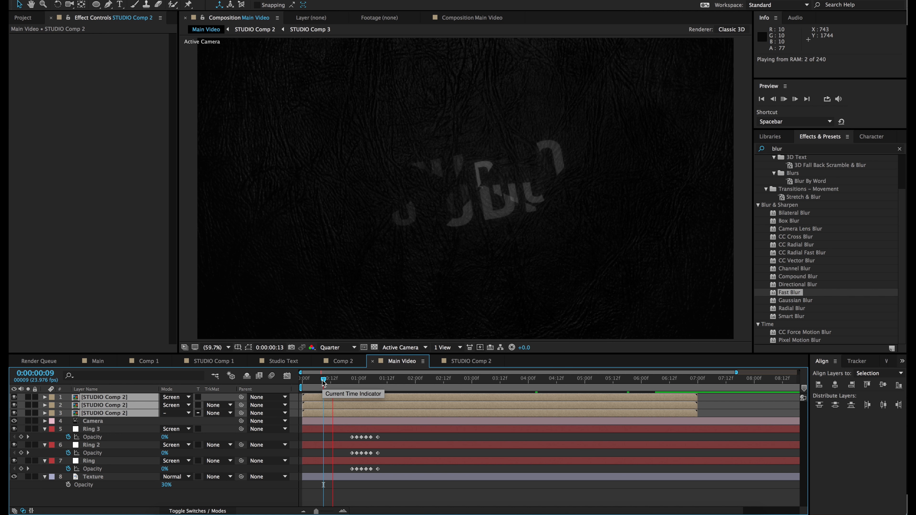
{"action": "left_click_drag", "start_coordinate": [355, 381], "coordinate": [575, 379]}
{"action": "left_click", "coordinate": [550, 493]}
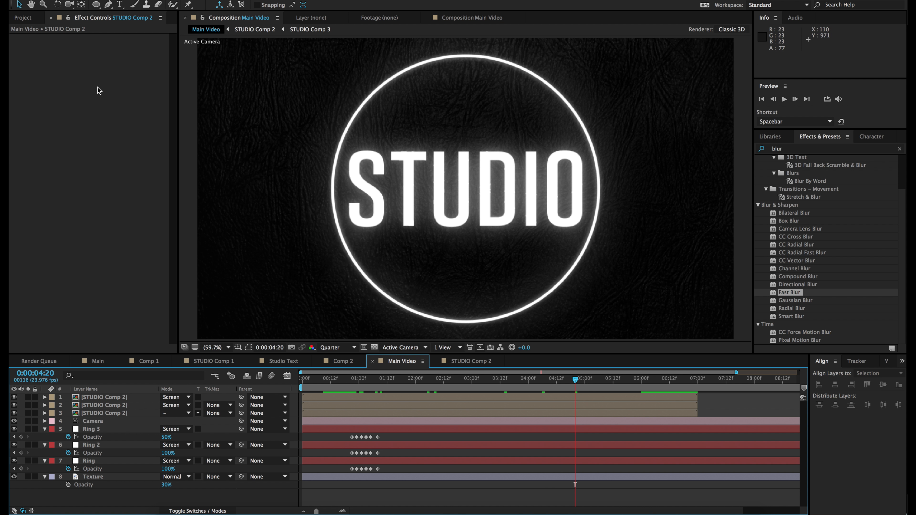